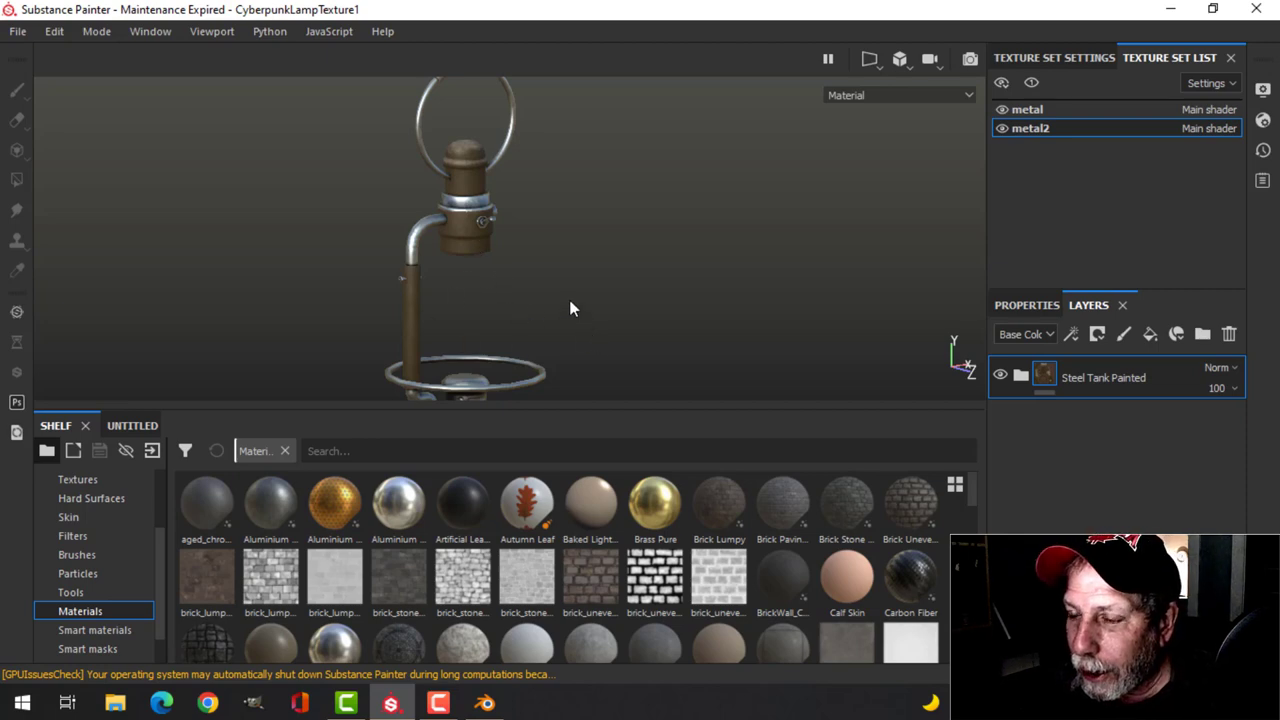
# Check which lamp parts belong to the metal2 texture set and delete its Steel Tank Painted layer.
pyautogui.scroll(5, 587, 284)
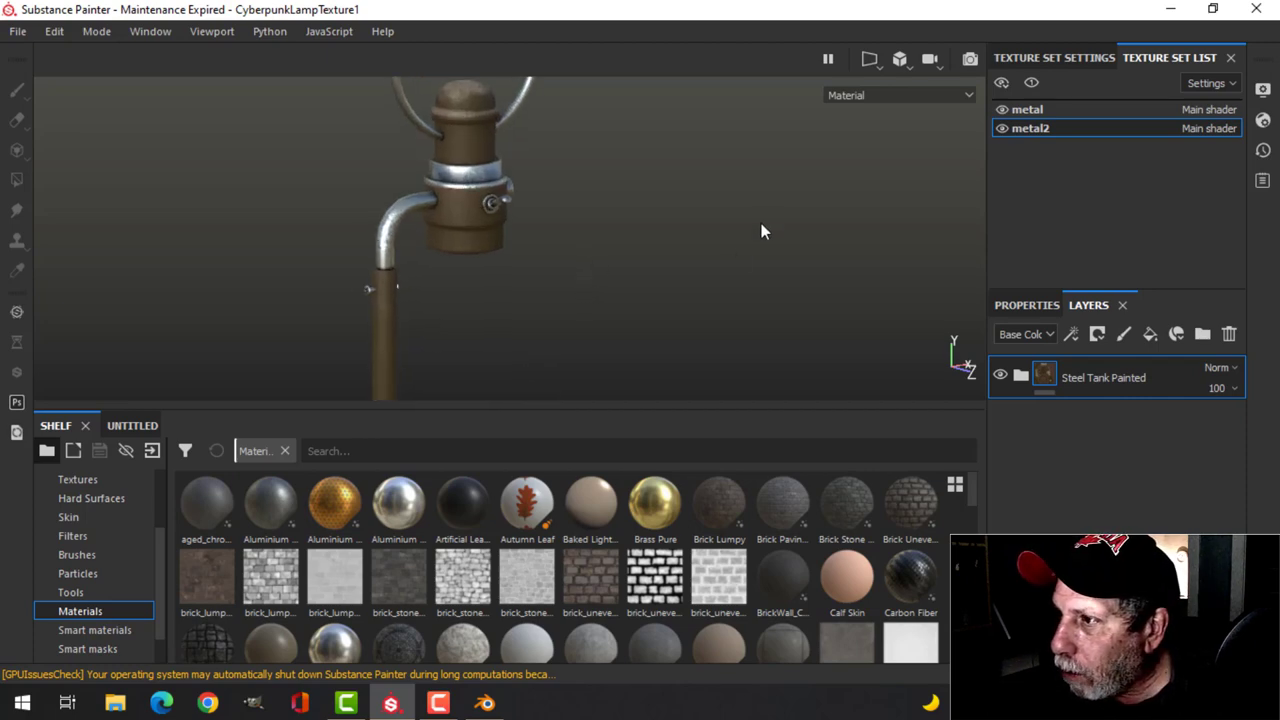
pyautogui.click(1001, 130)
pyautogui.click(1001, 130)
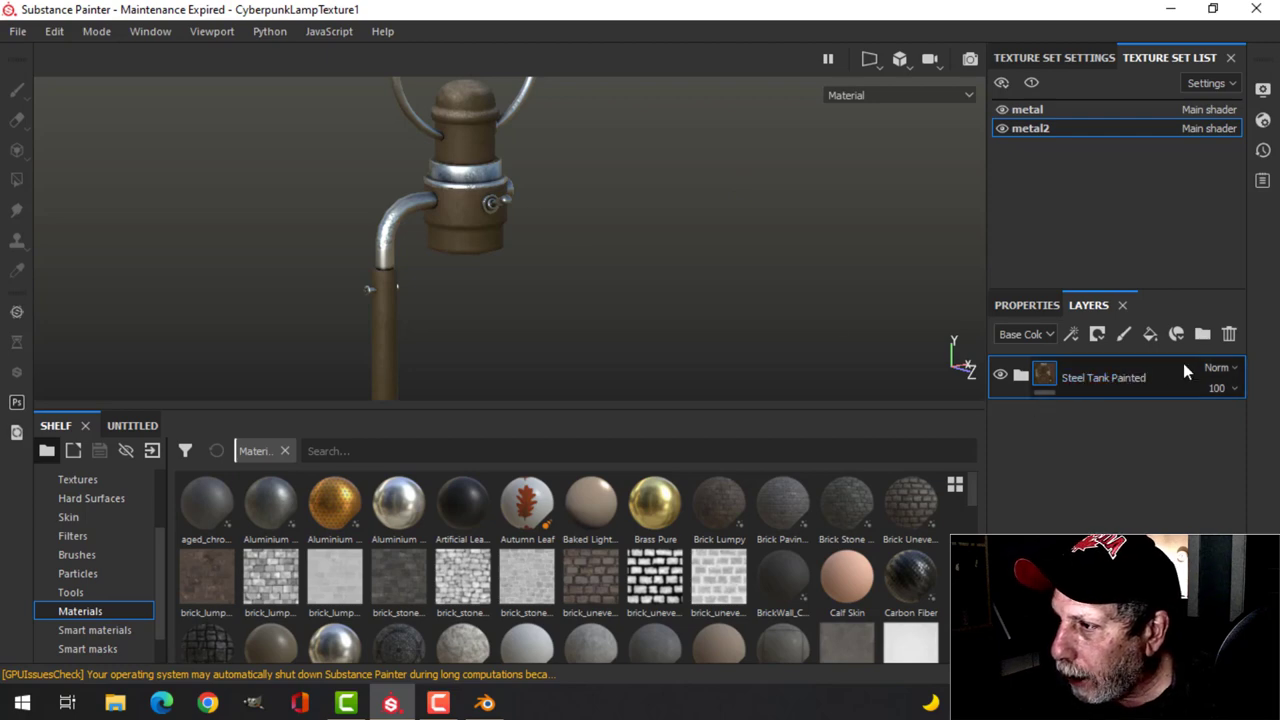
pyautogui.click(1229, 334)
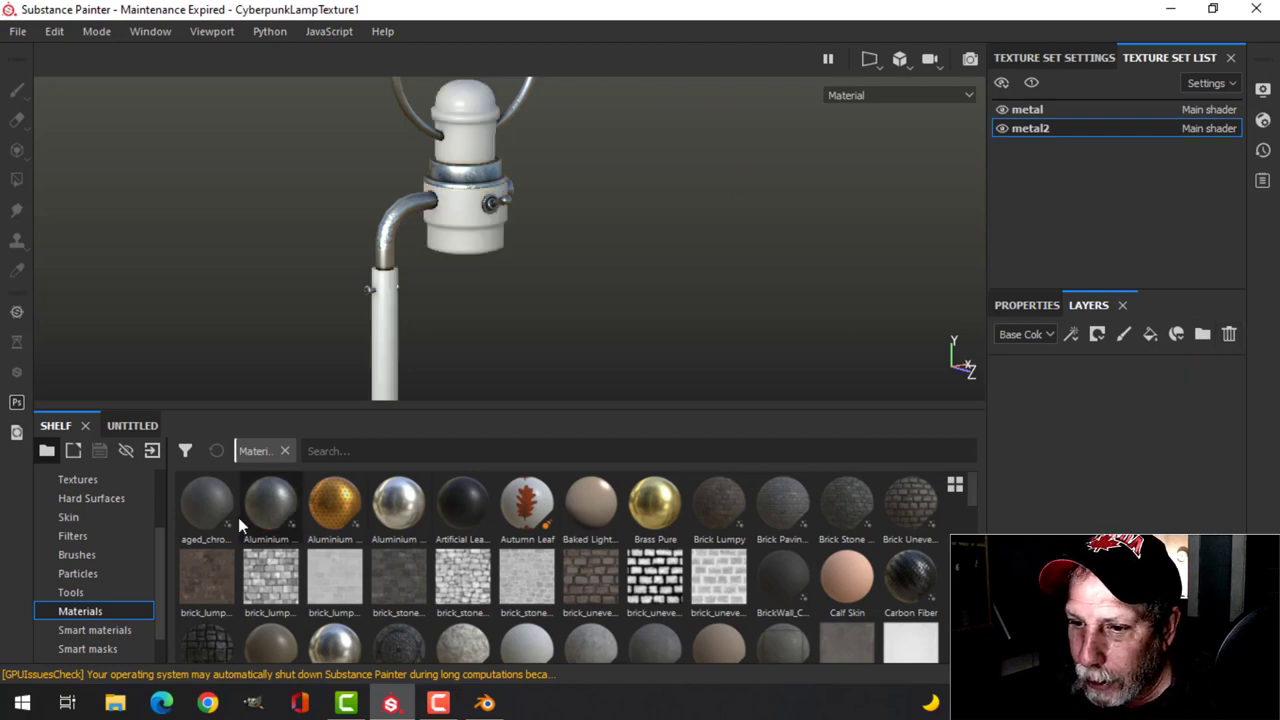
# Search the materials for "RUST" and add Rust Coarse as a fill layer on the metal2 texture set.
pyautogui.click(378, 451)
pyautogui.write('RUST')
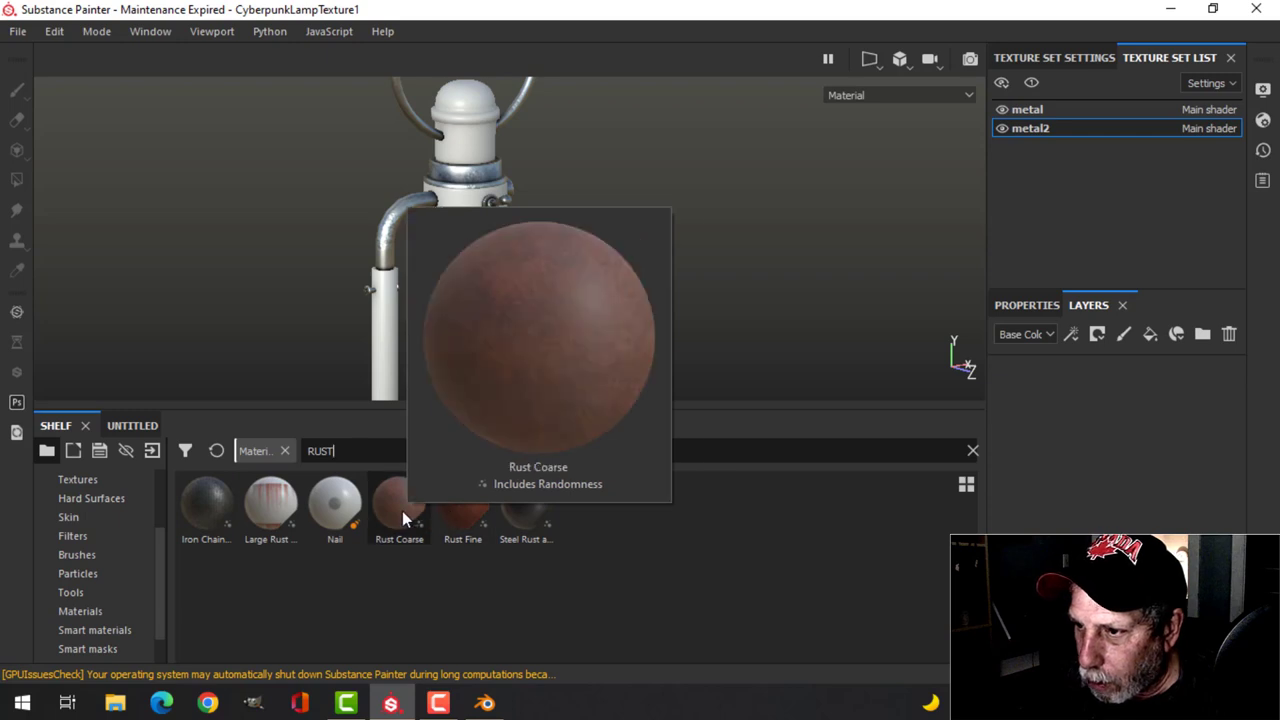
pyautogui.moveTo(402, 511); pyautogui.dragTo(1080, 442)
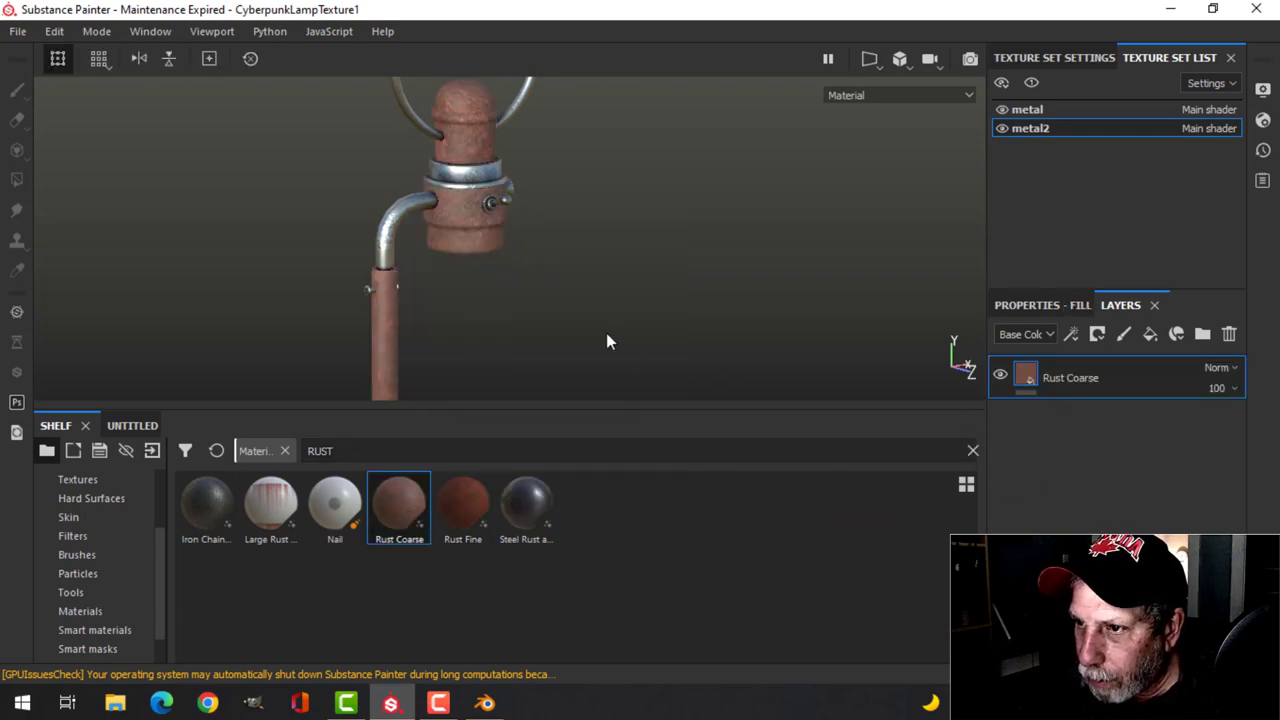
pyautogui.scroll(2, 606, 335)
pyautogui.scroll(1, 604, 341)
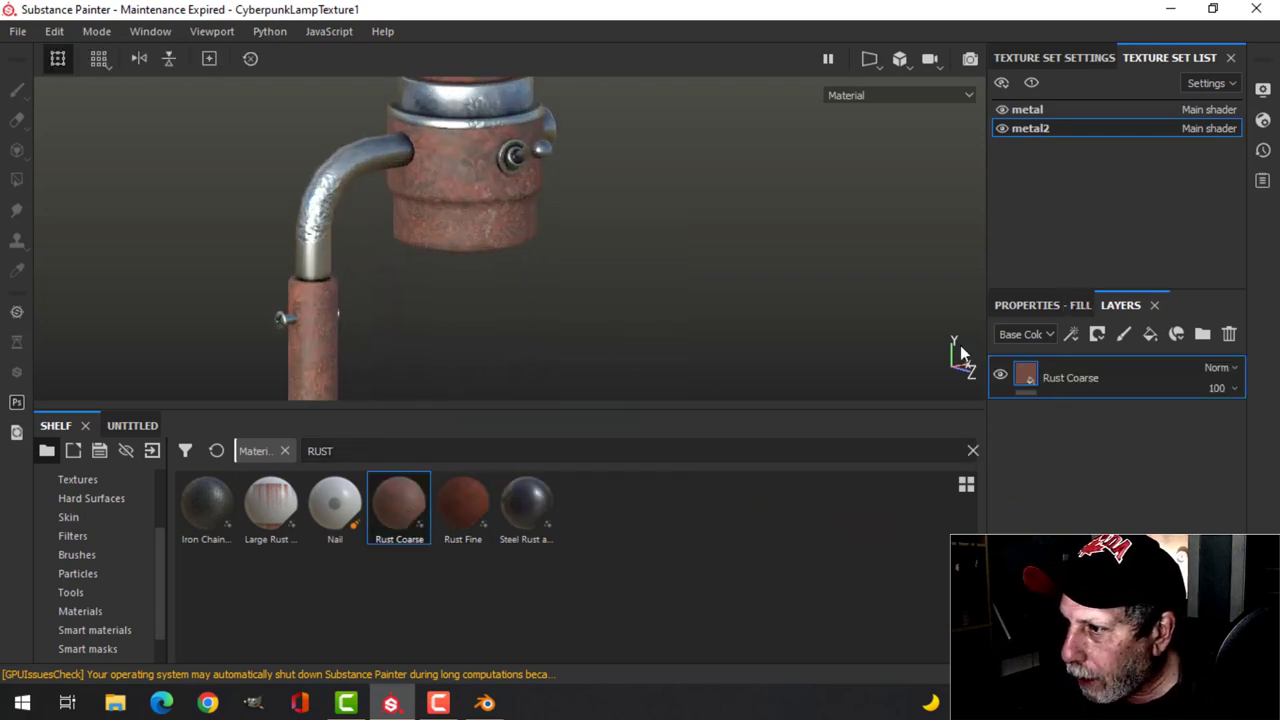
# Search the materials for "STEEL" and add Steel Painted as a layer beneath Rust Coarse.
pyautogui.doubleClick(382, 453)
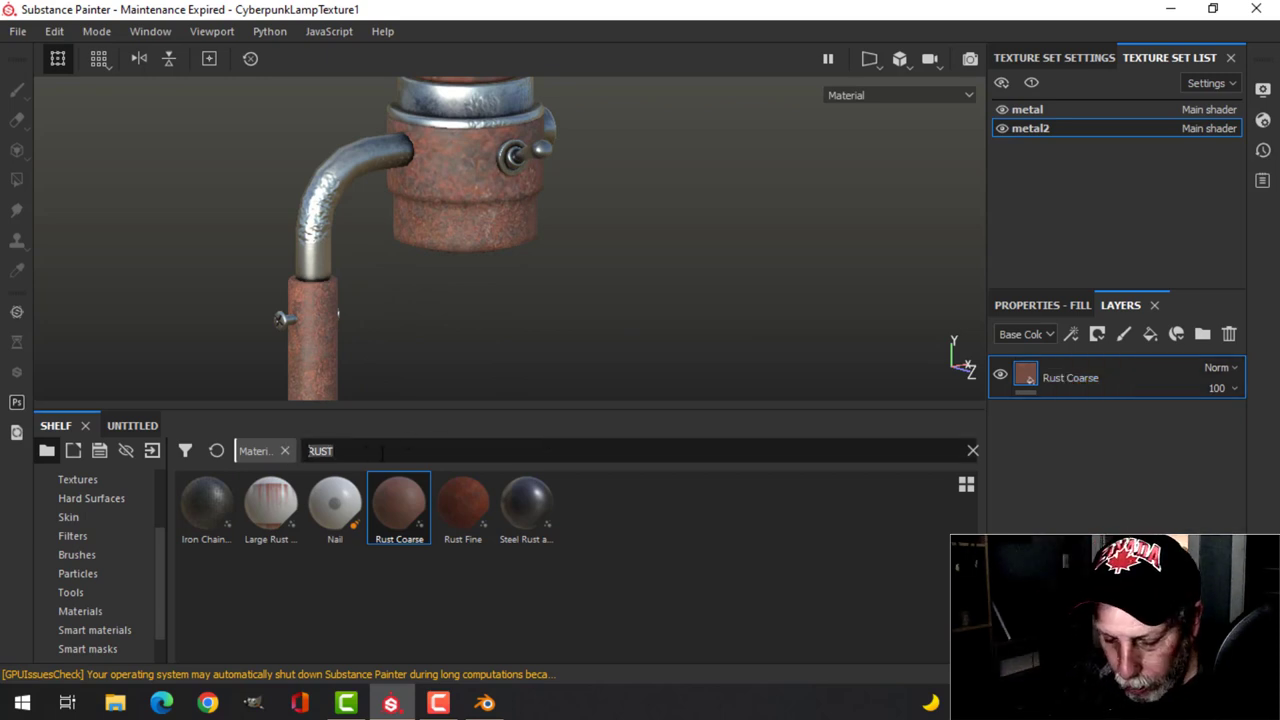
pyautogui.write('STEEL')
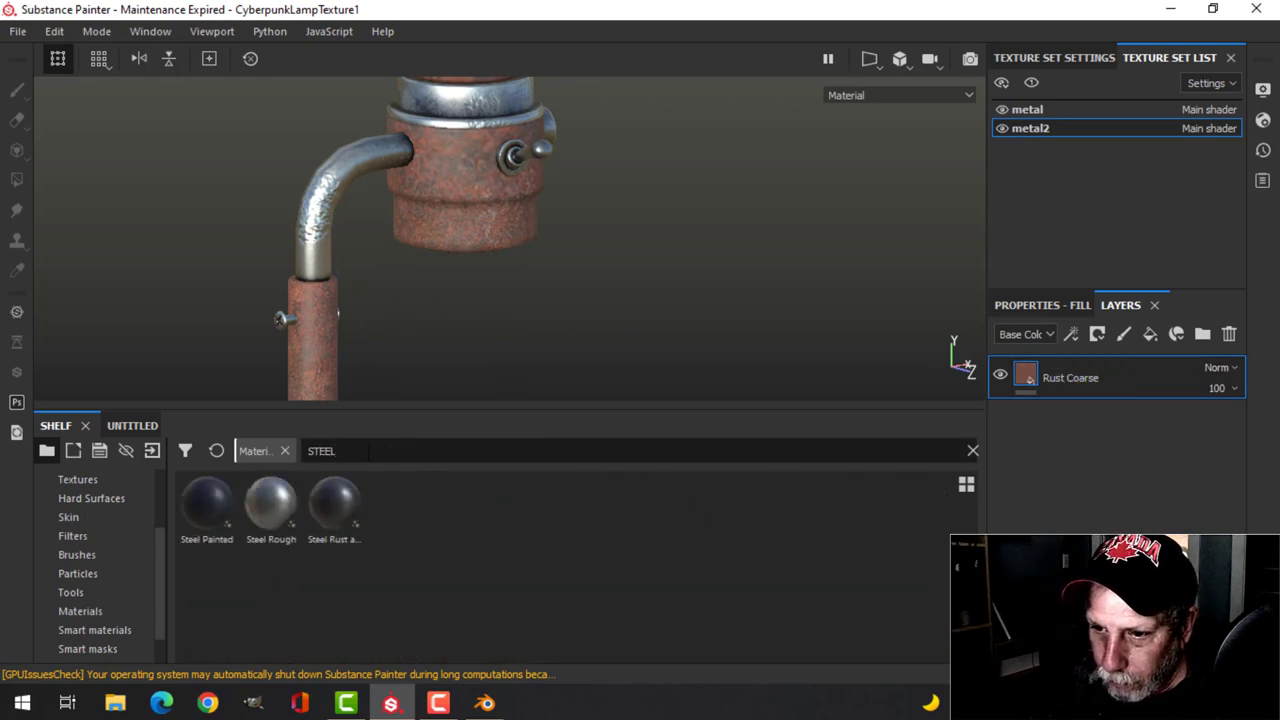
pyautogui.moveTo(206, 505); pyautogui.dragTo(1037, 437)
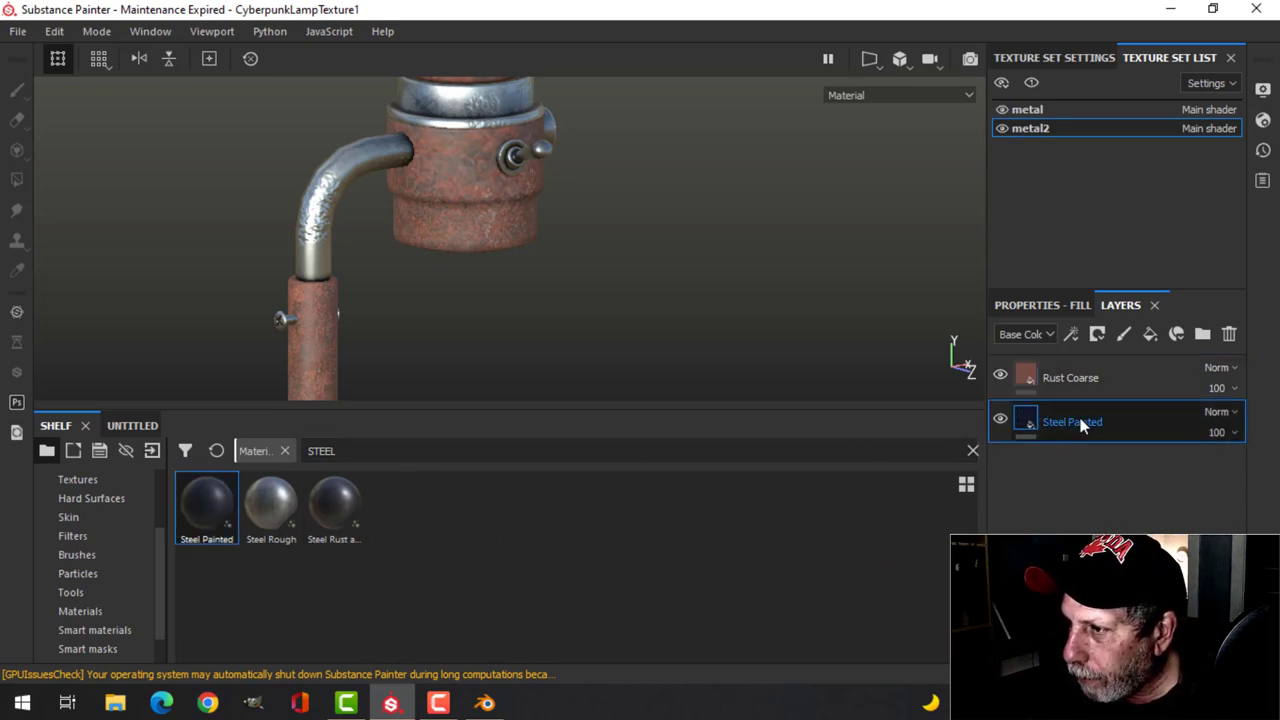
# Add a black mask to the Rust Coarse layer.
pyautogui.click(1078, 378)
pyautogui.click(1097, 334)
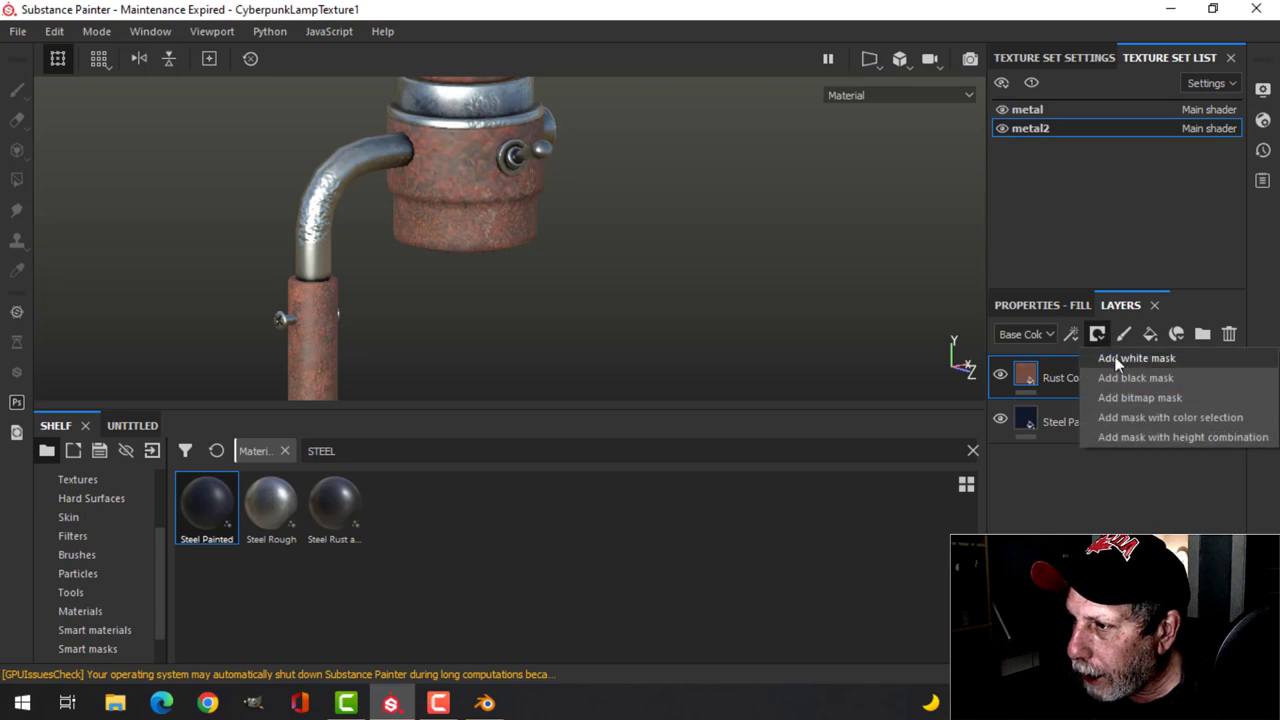
pyautogui.click(1134, 377)
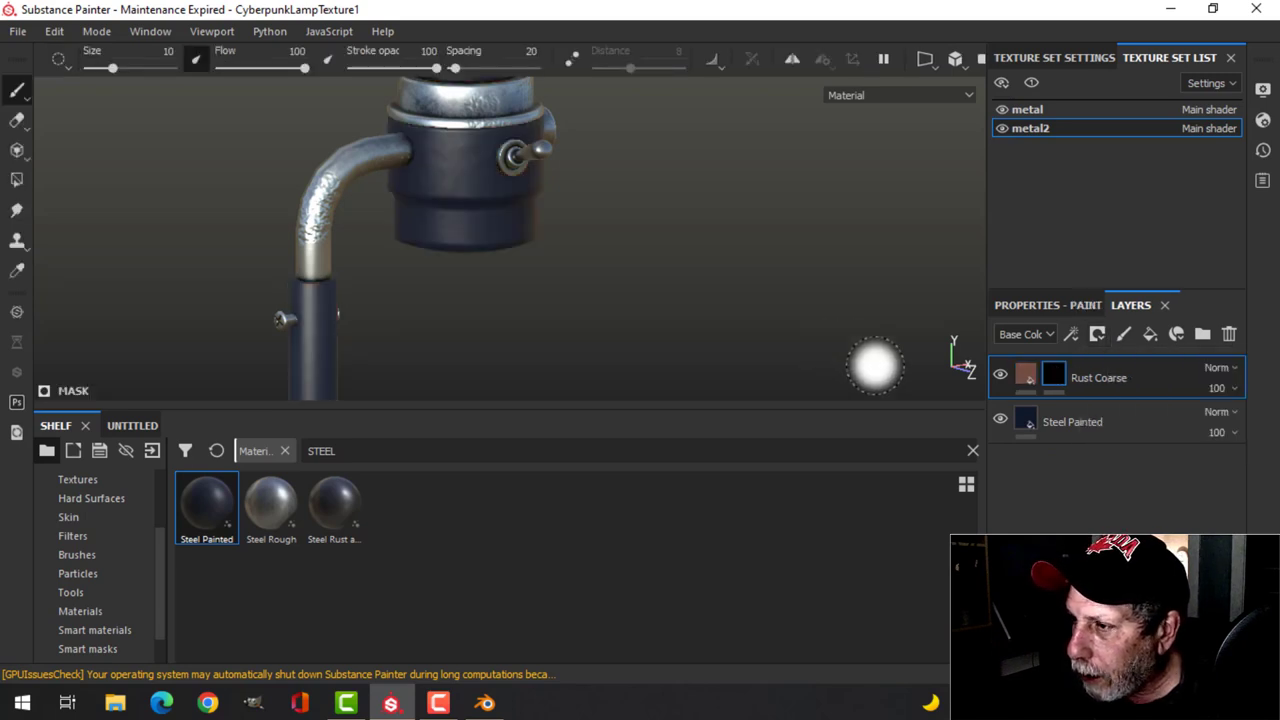
# Change the Steel Painted layer's paint color to a dark grey of about R 0.104, G 0.118, B 0.144.
pyautogui.click(1031, 420)
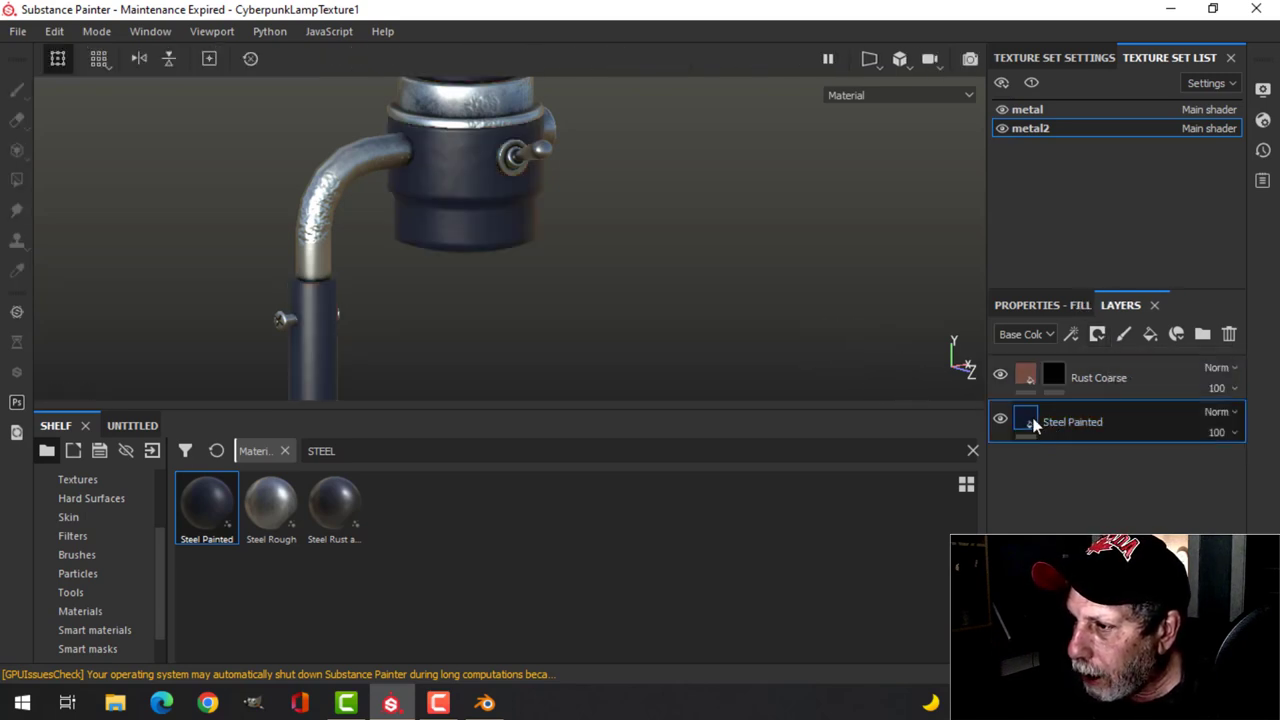
pyautogui.click(1037, 303)
pyautogui.scroll(-5, 1111, 482)
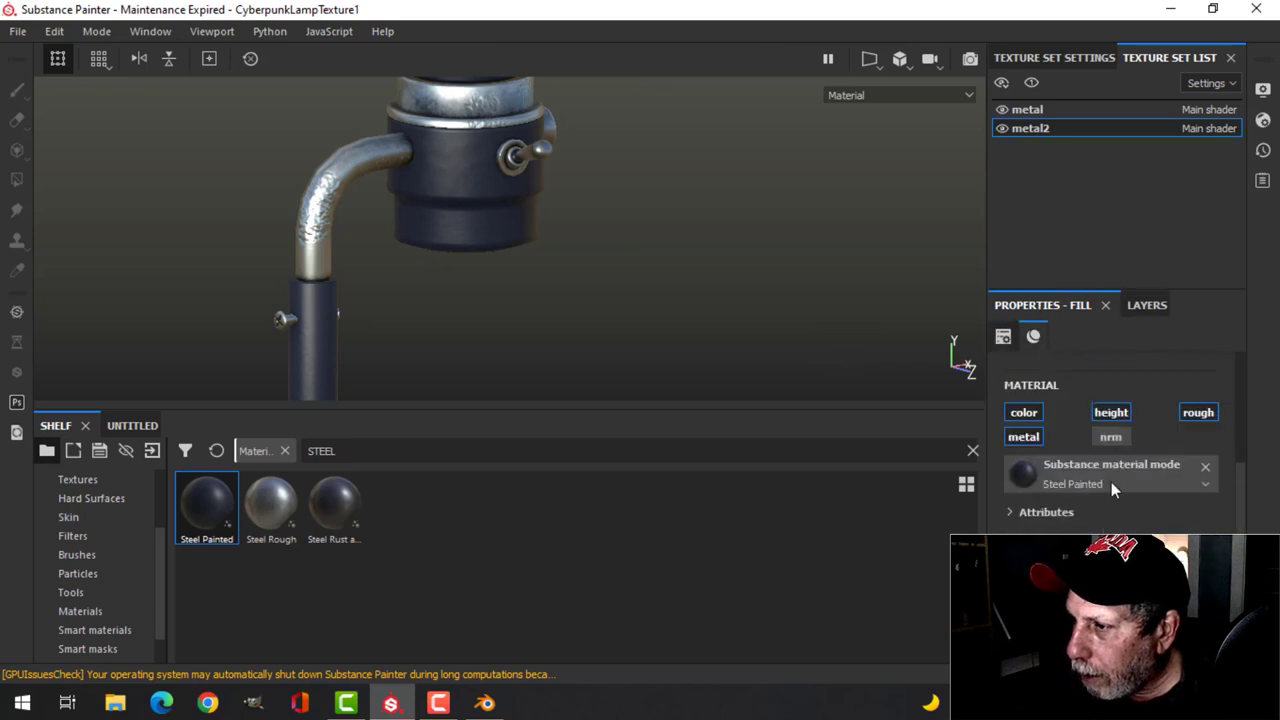
pyautogui.scroll(-3, 1111, 482)
pyautogui.click(1142, 507)
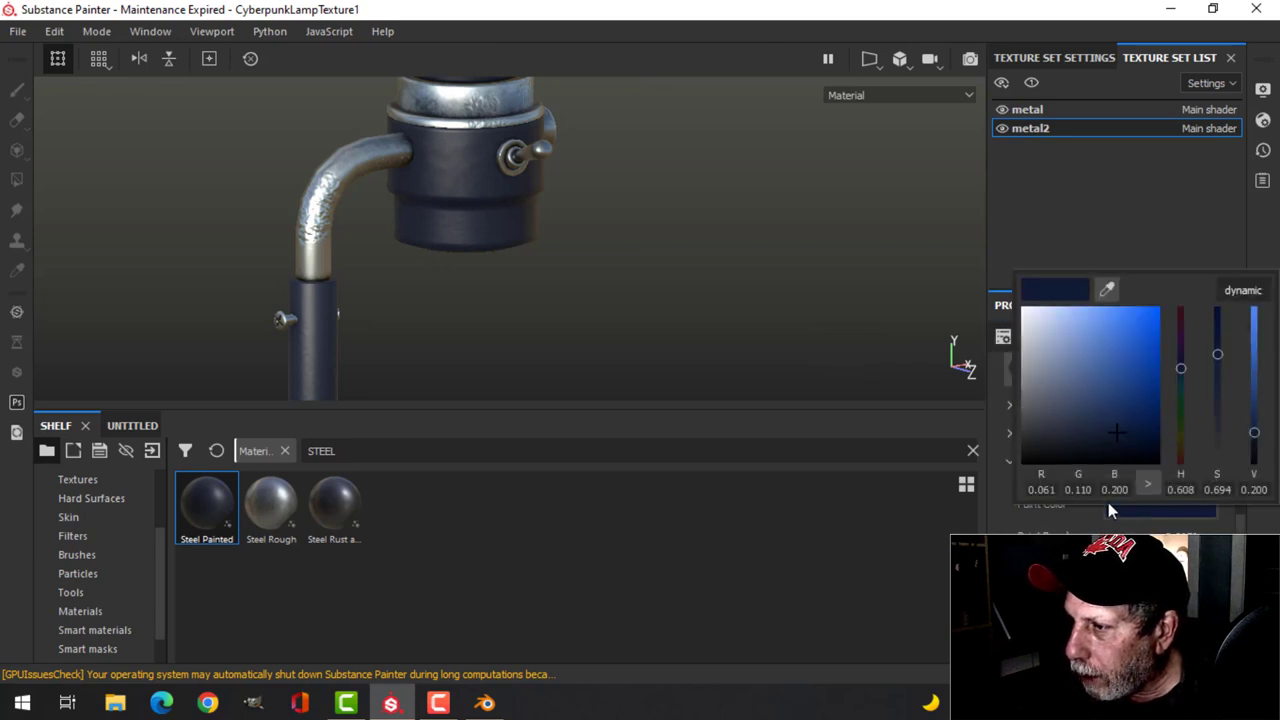
pyautogui.click(1059, 439)
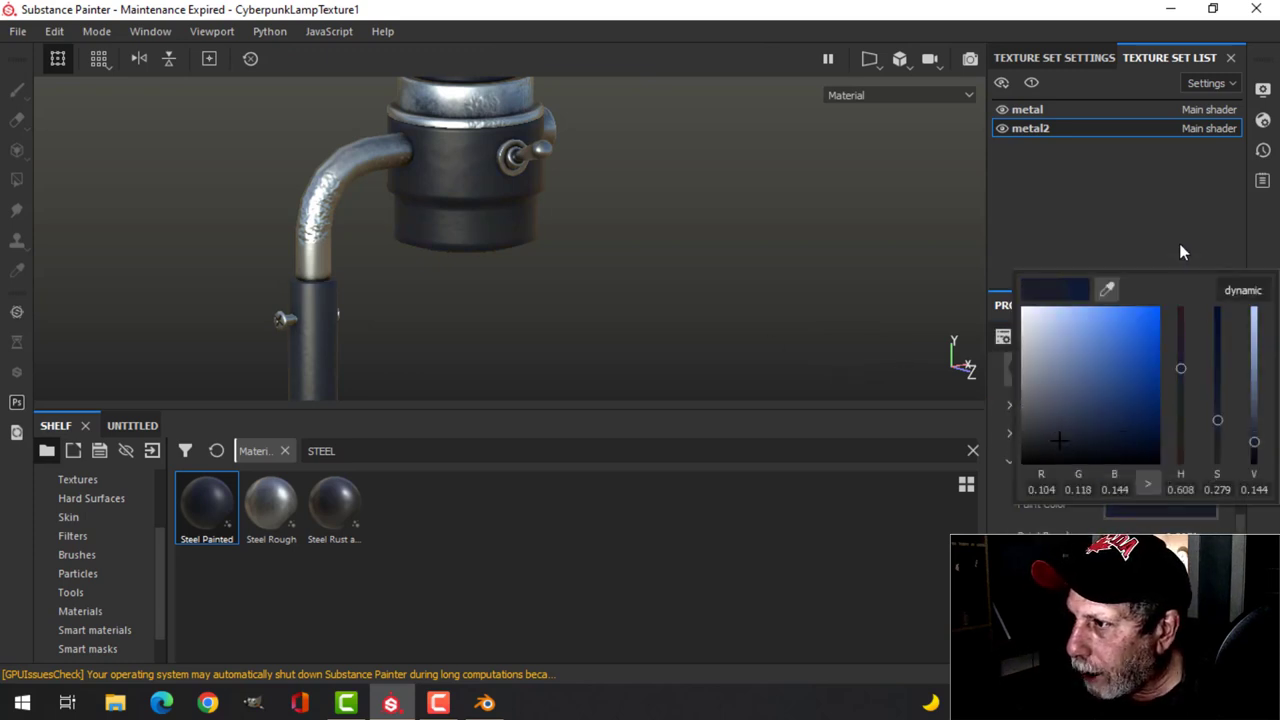
pyautogui.click(1150, 305)
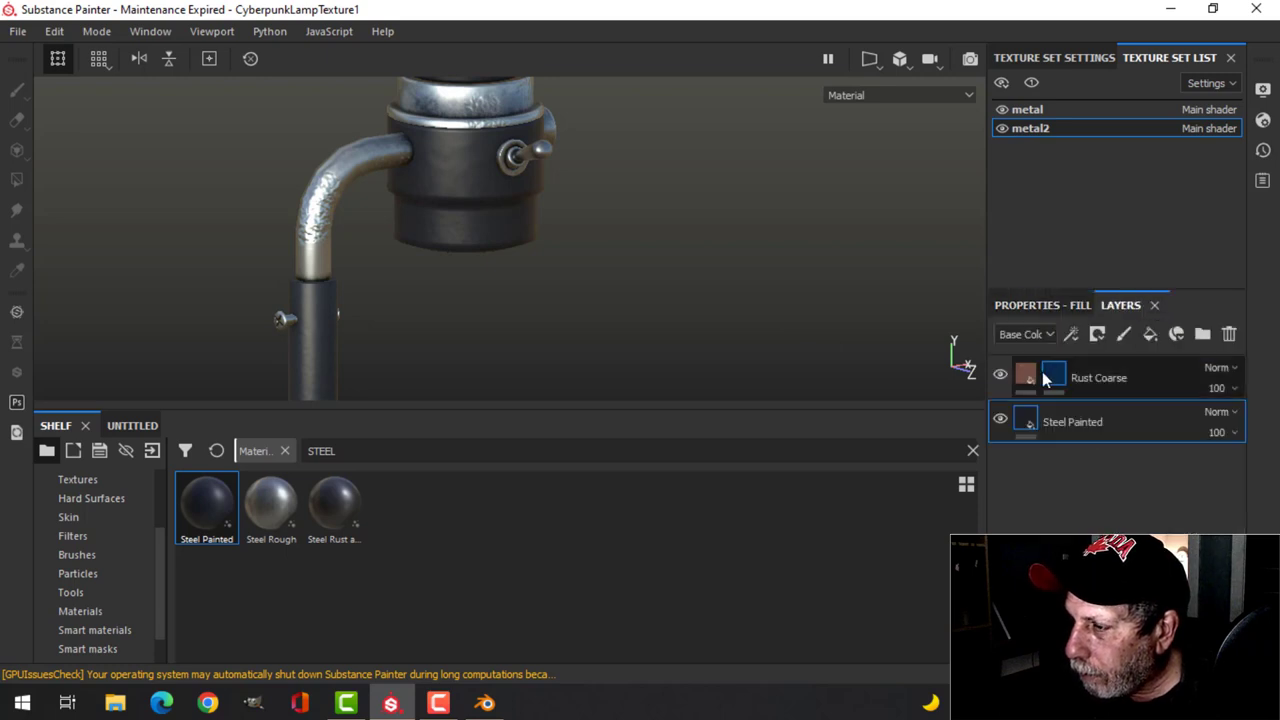
# Try a Metal Edge Wear generator on the Rust Coarse layer's mask, then remove it.
pyautogui.click(1105, 375)
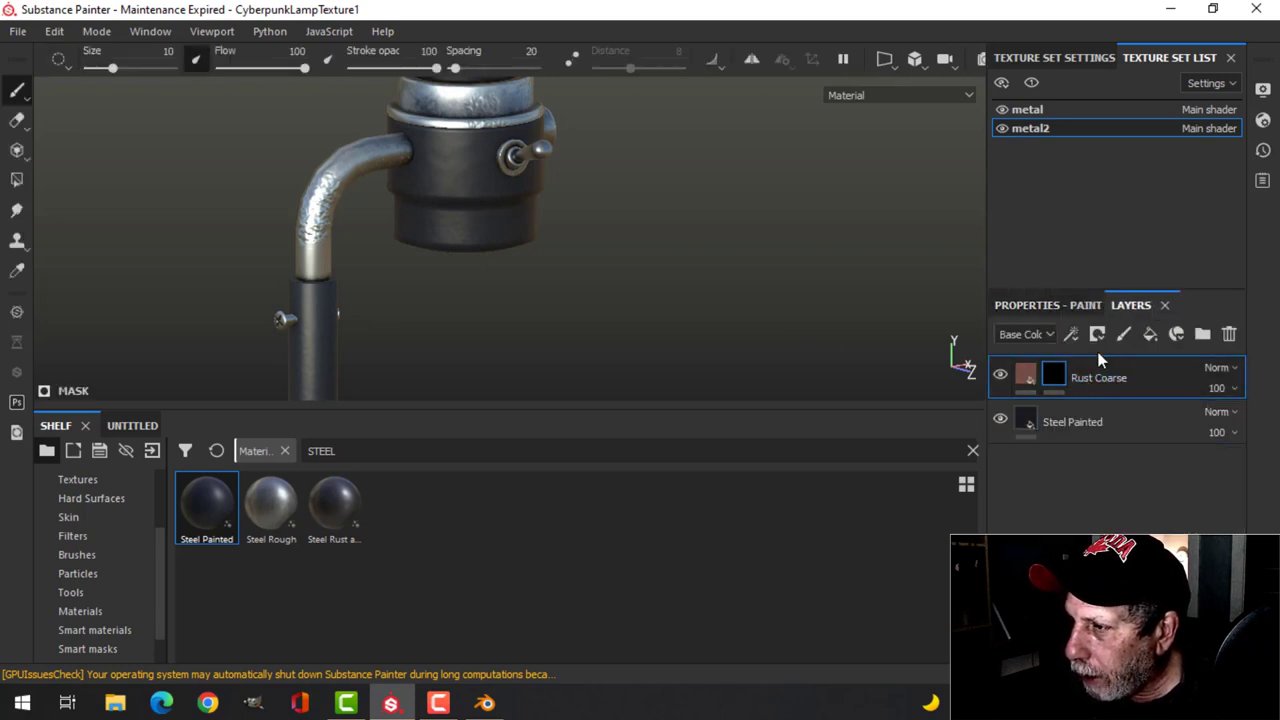
pyautogui.click(1097, 334)
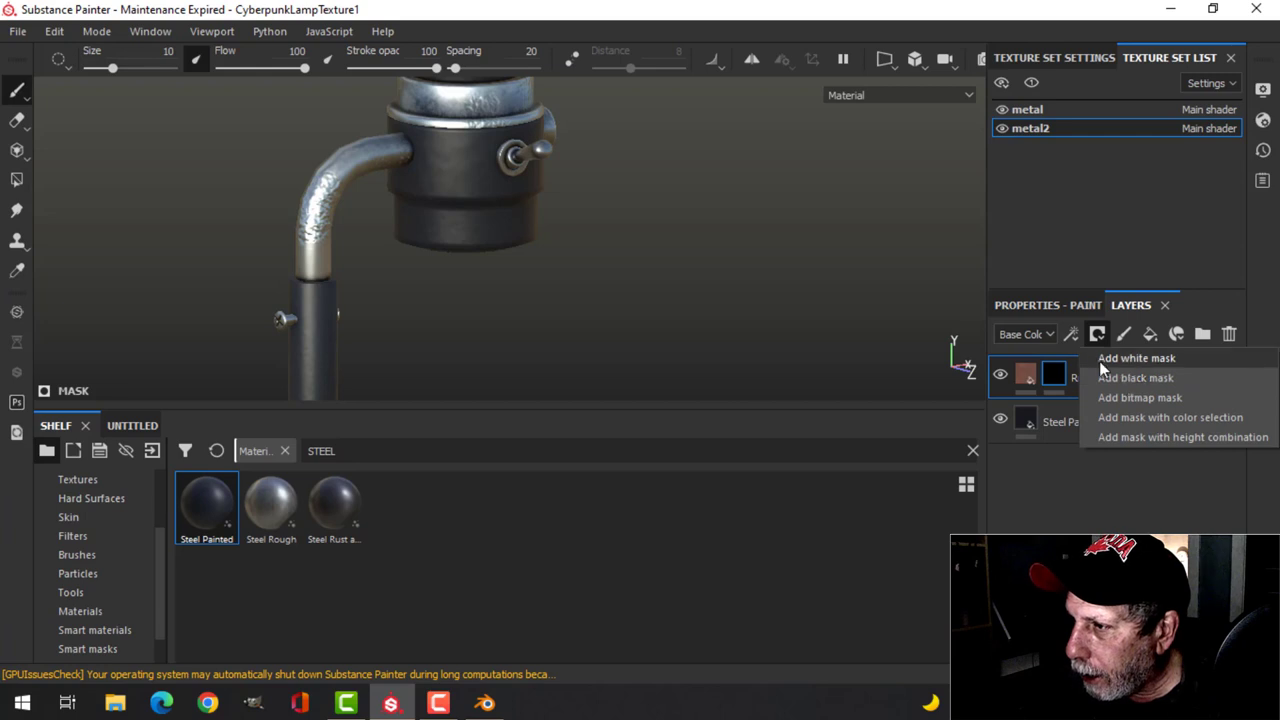
pyautogui.click(1072, 335)
pyautogui.click(1100, 357)
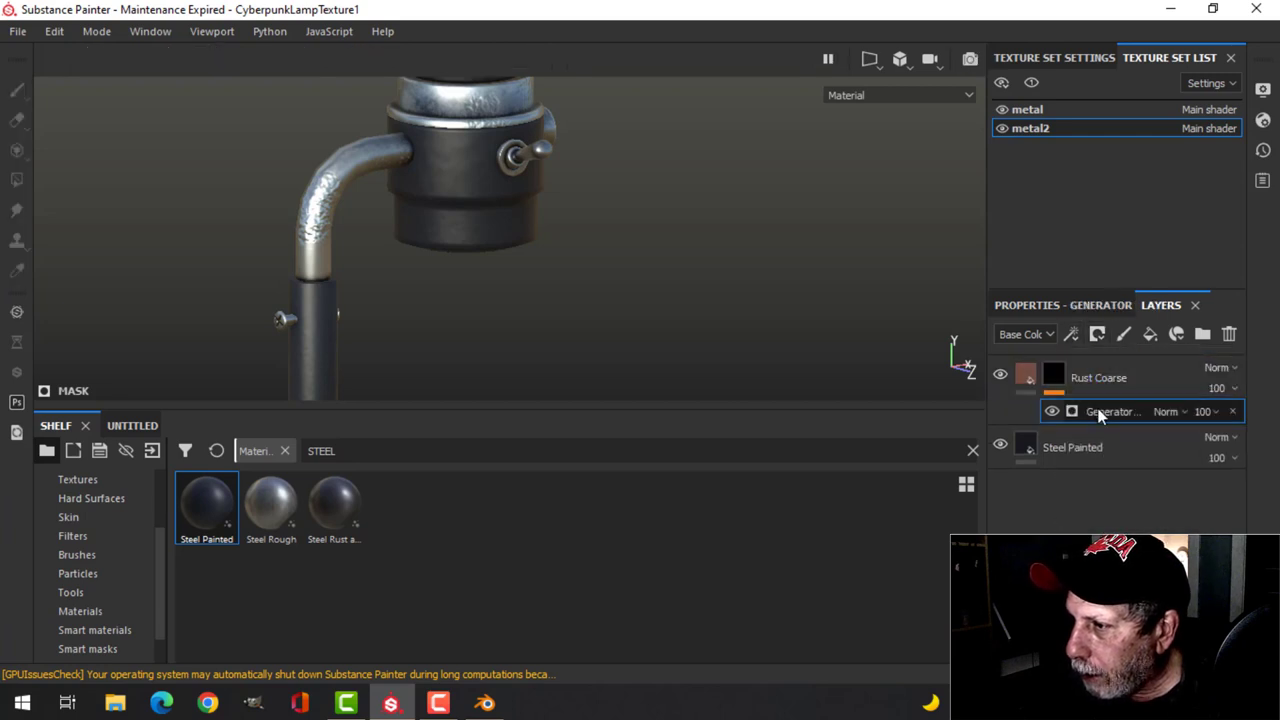
pyautogui.click(1068, 305)
pyautogui.click(1117, 362)
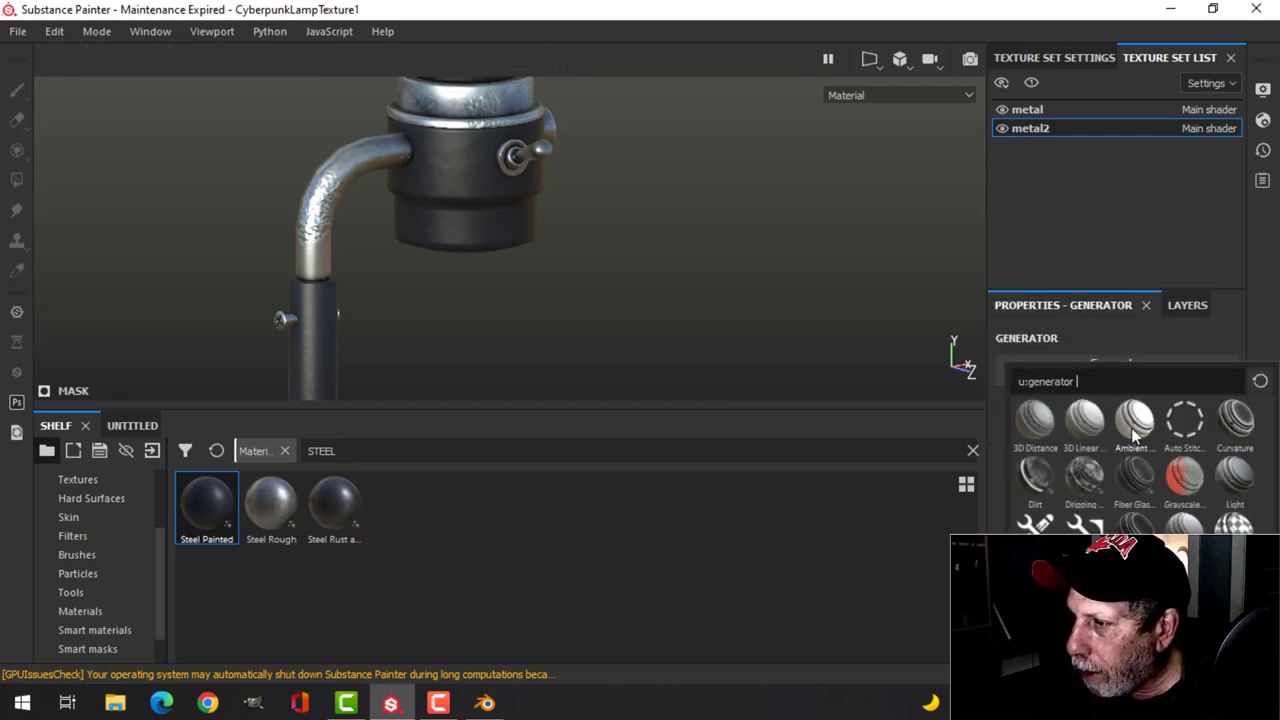
pyautogui.click(1135, 525)
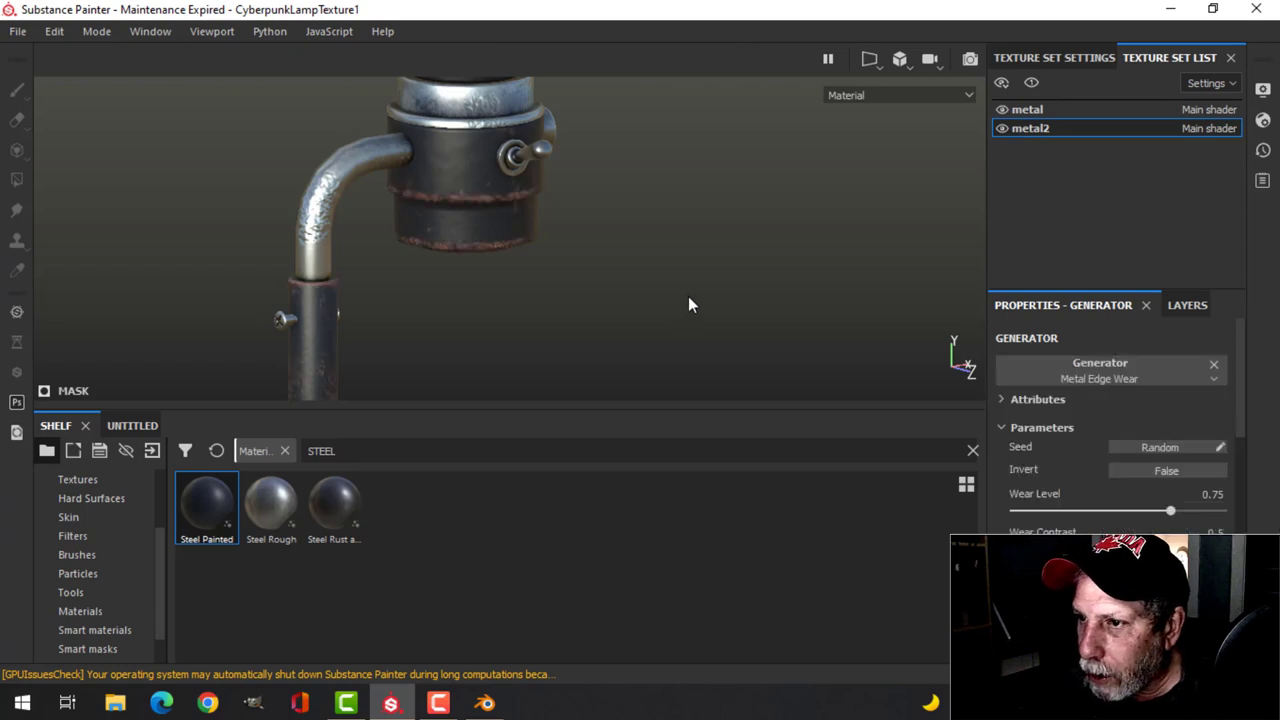
pyautogui.keyDown('alt'); pyautogui.moveTo(680, 225); pyautogui.dragTo(806, 293); pyautogui.keyUp('alt')
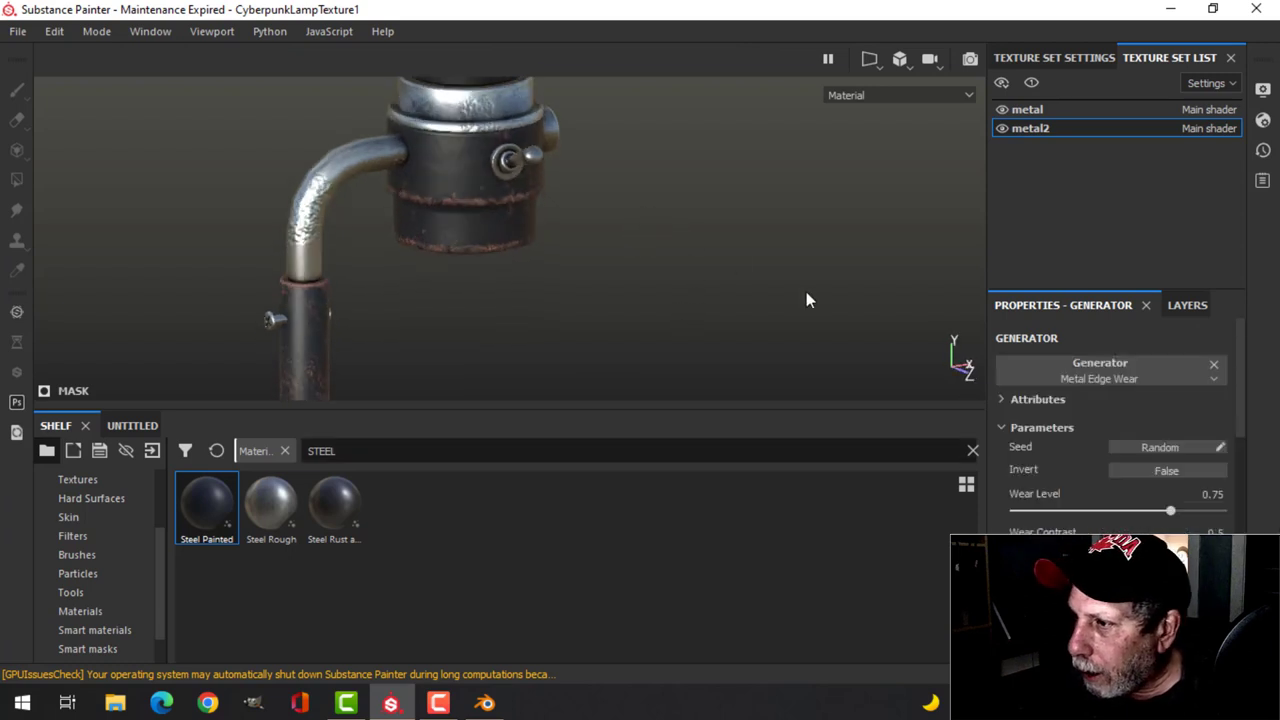
pyautogui.click(1192, 303)
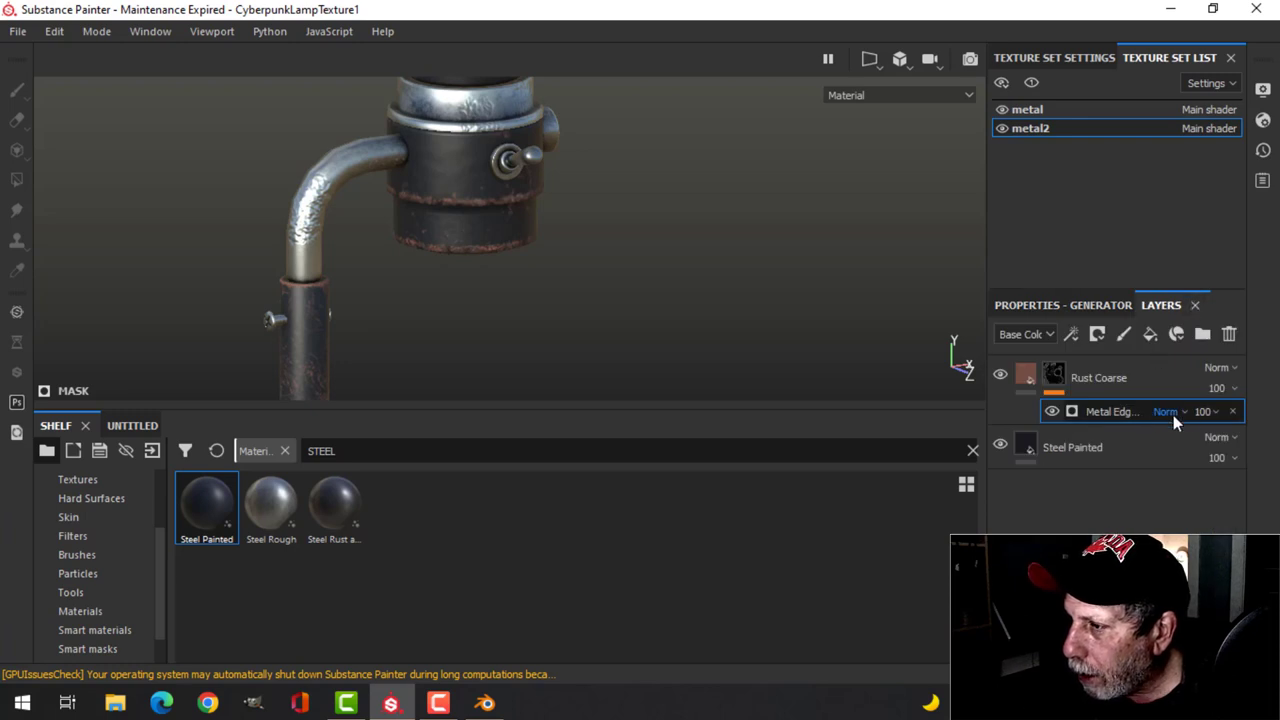
pyautogui.click(1232, 411)
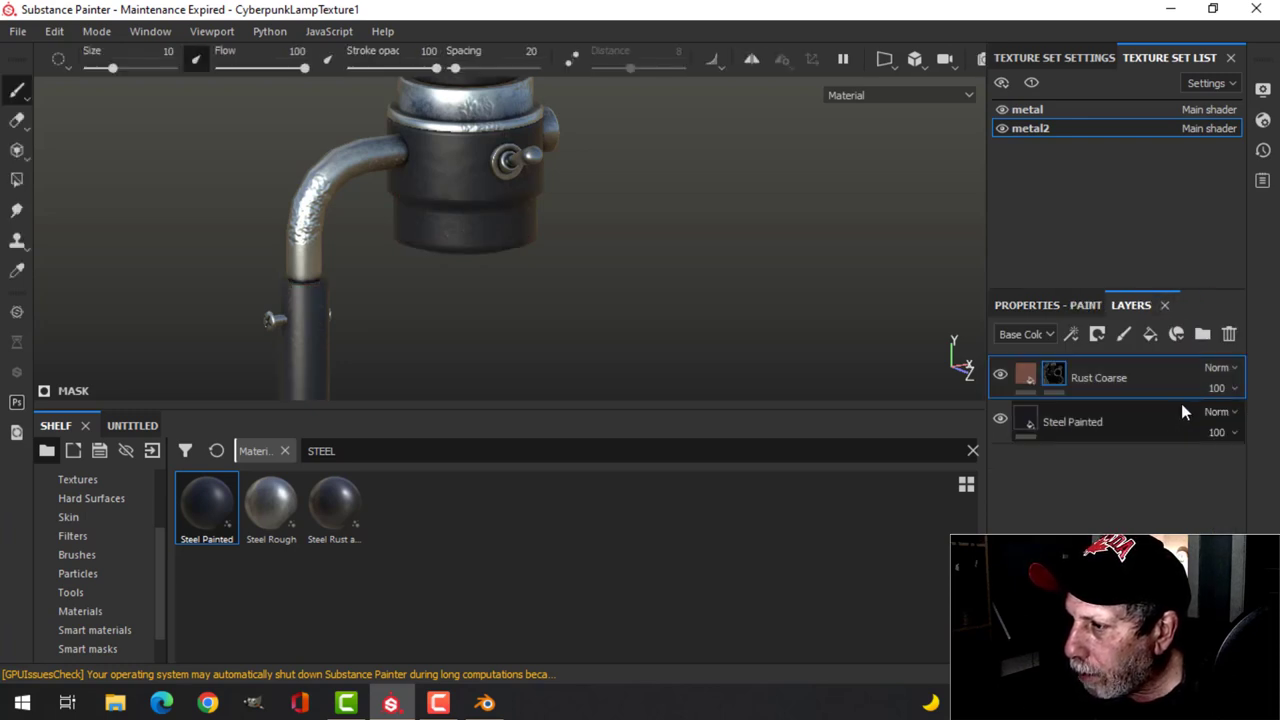
# Add a Dirt generator to the Rust Coarse layer's mask and inspect the rust on the lamp.
pyautogui.click(1072, 333)
pyautogui.click(1100, 356)
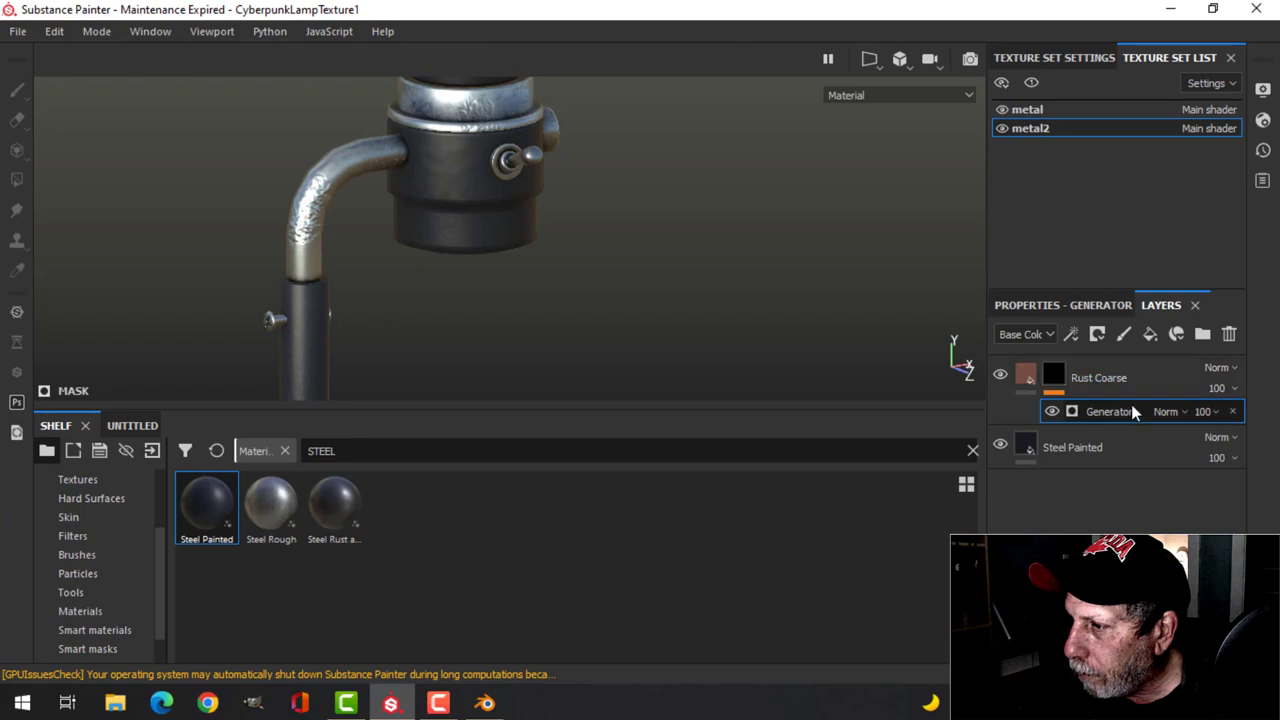
pyautogui.click(1086, 305)
pyautogui.click(1100, 362)
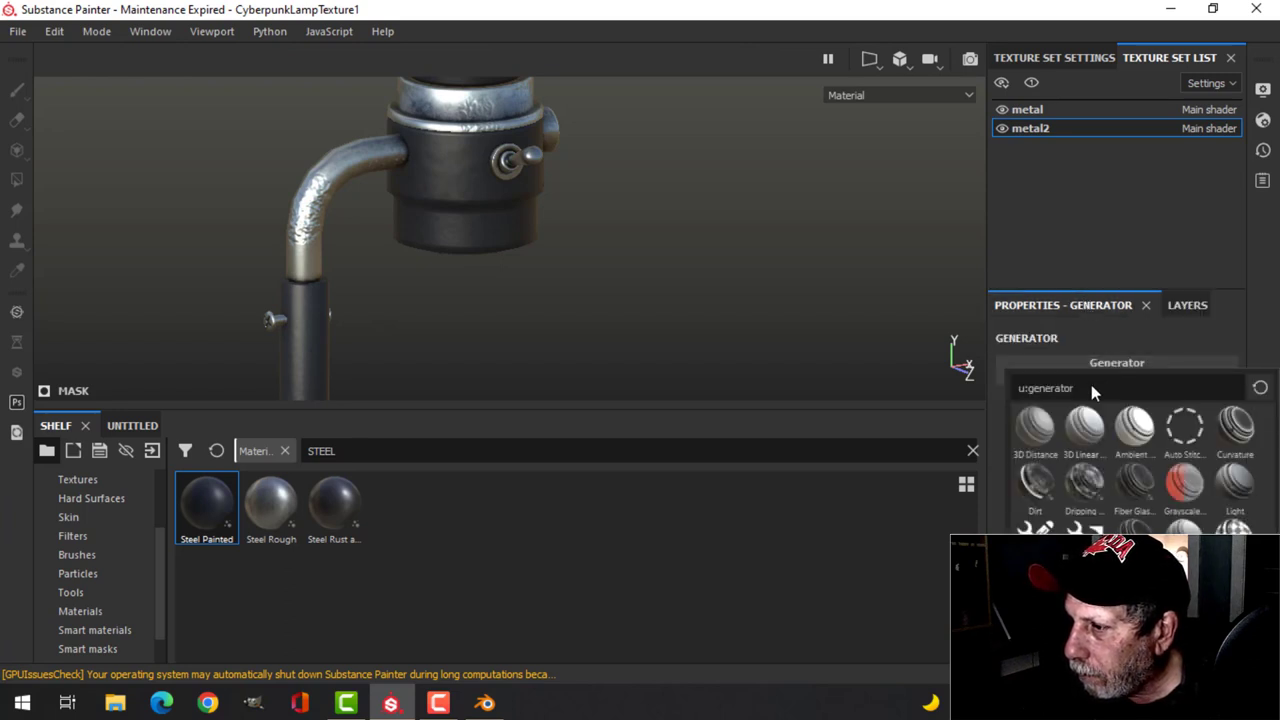
pyautogui.click(1035, 483)
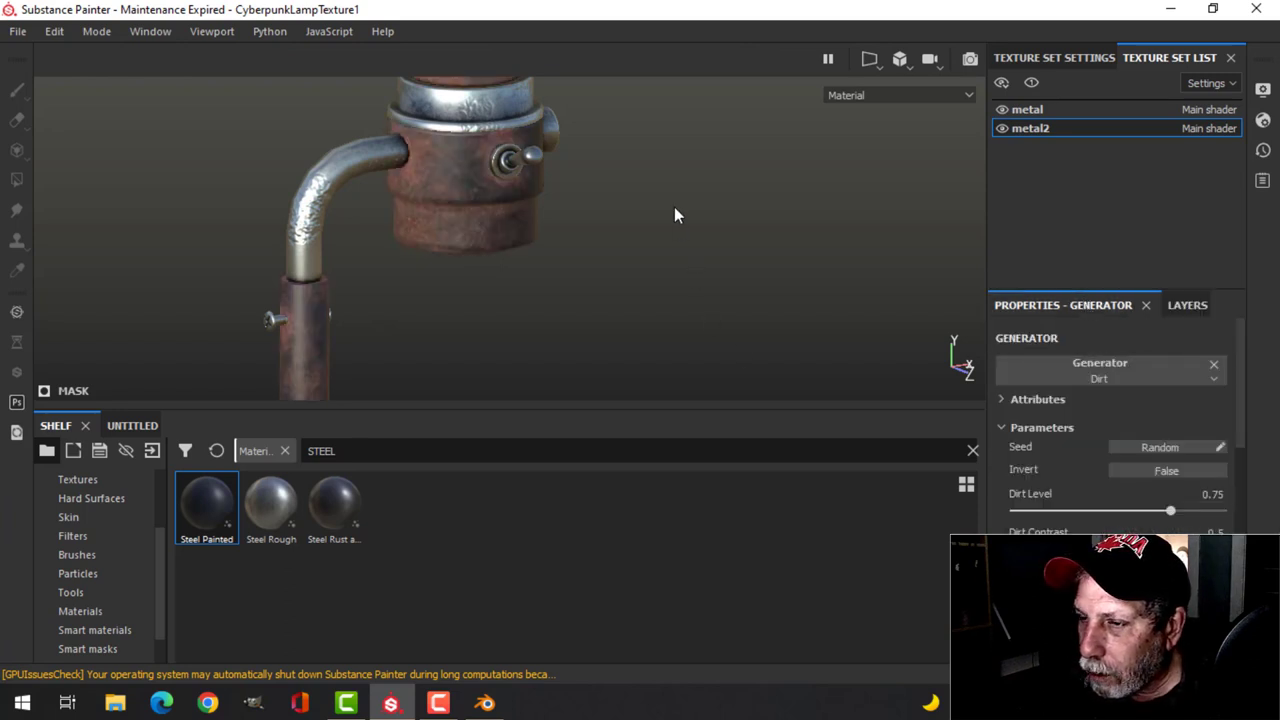
pyautogui.keyDown('alt'); pyautogui.moveTo(673, 212); pyautogui.dragTo(609, 254); pyautogui.keyUp('alt')
pyautogui.keyDown('alt'); pyautogui.moveTo(594, 200); pyautogui.dragTo(595, 281, button='middle'); pyautogui.keyUp('alt')
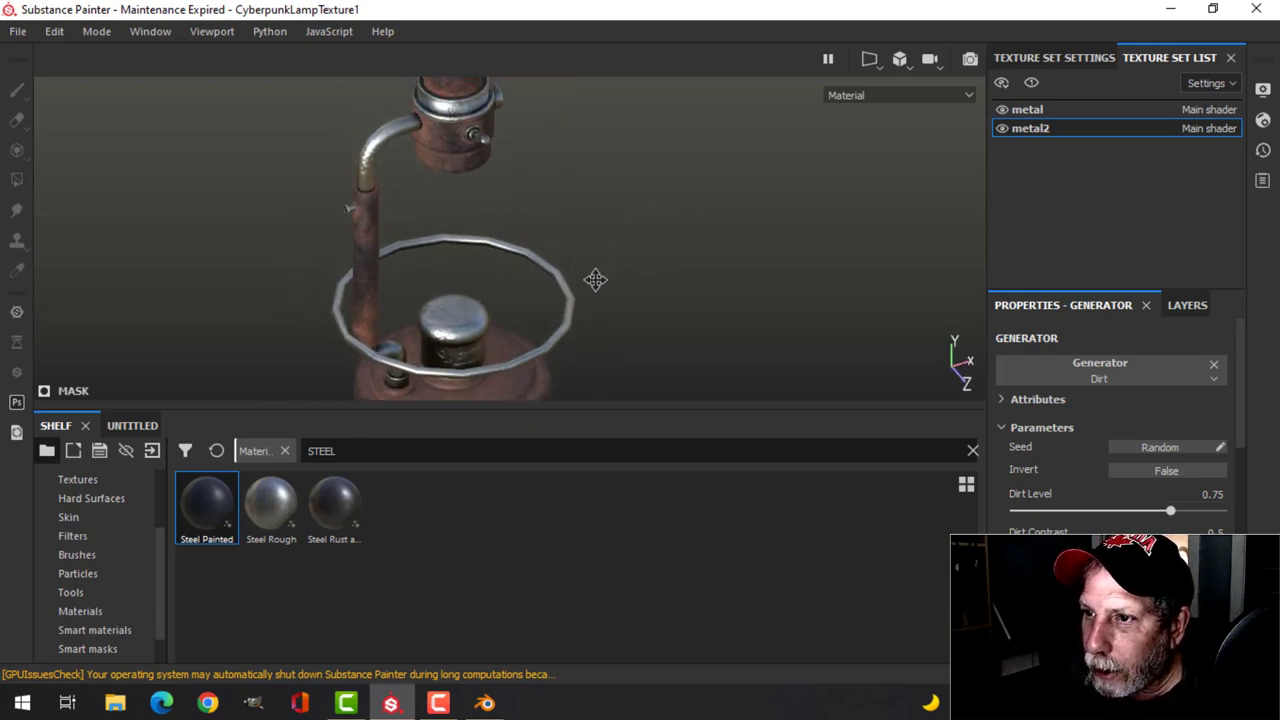
pyautogui.keyDown('alt'); pyautogui.moveTo(580, 217); pyautogui.dragTo(596, 290, button='middle'); pyautogui.keyUp('alt')
pyautogui.scroll(2, 601, 281)
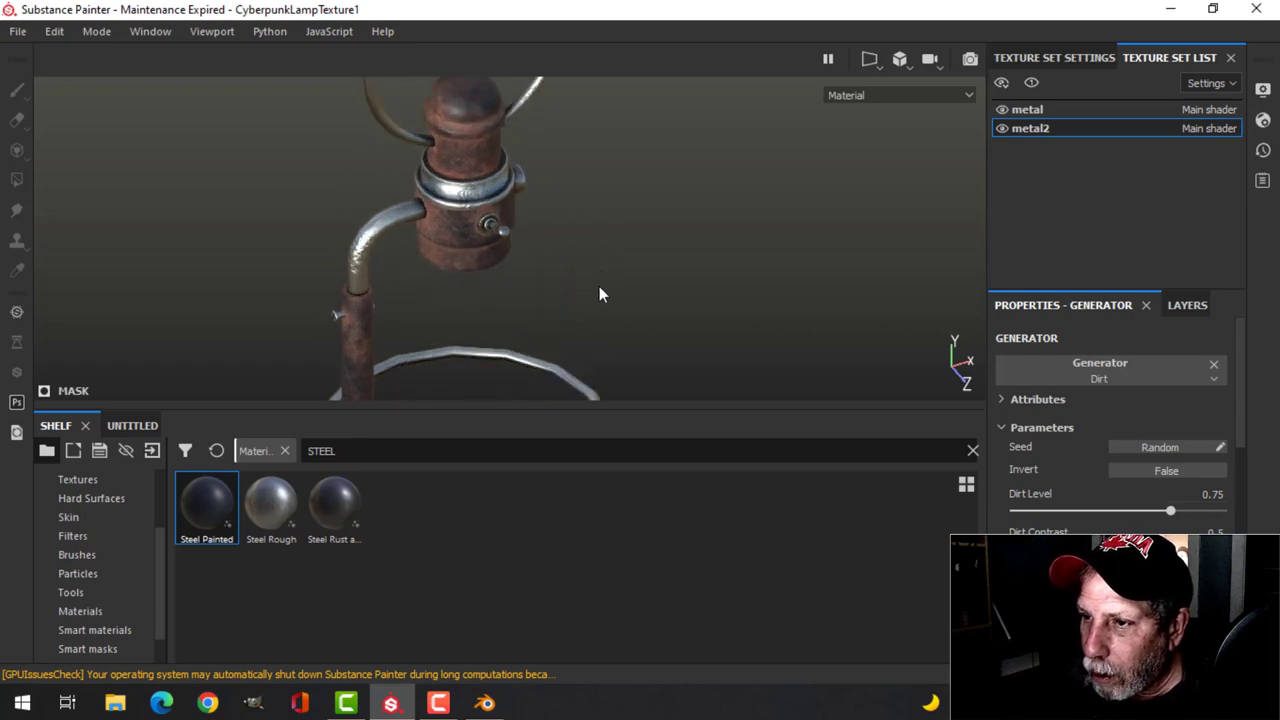
pyautogui.keyDown('alt'); pyautogui.moveTo(599, 294); pyautogui.dragTo(597, 268); pyautogui.keyUp('alt')
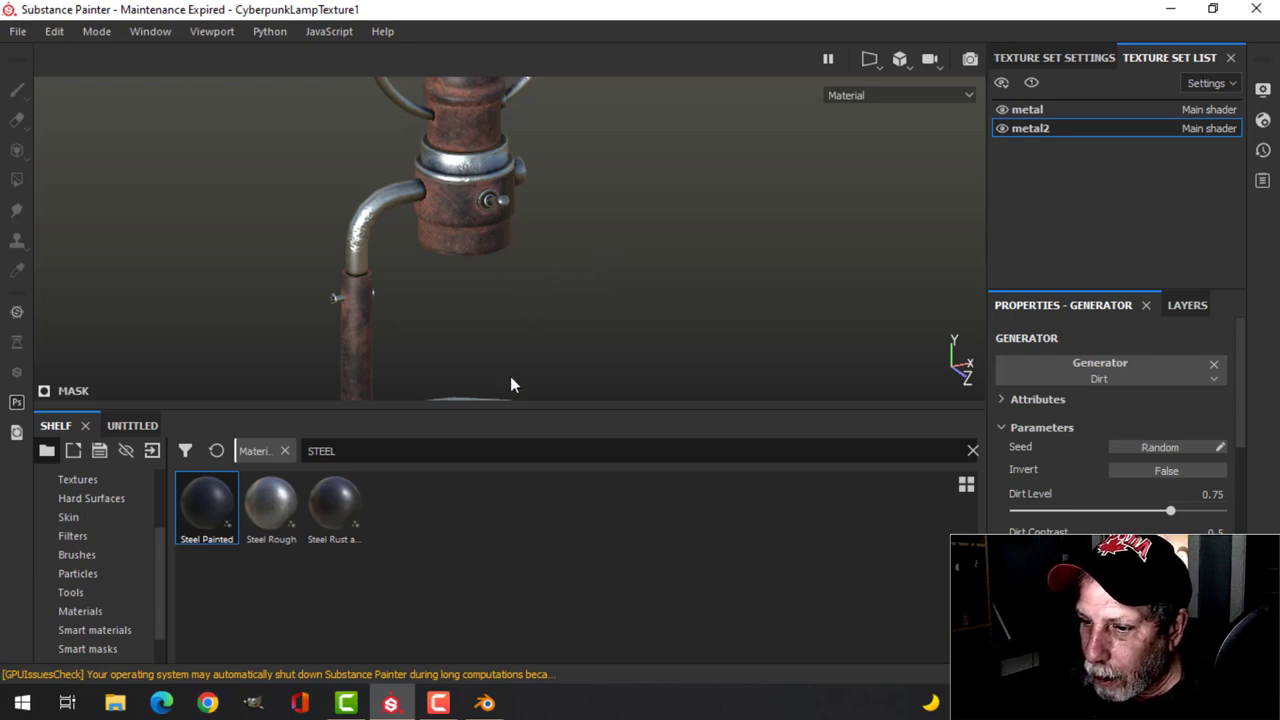
# Switch to Blender, reveal all hidden lantern objects and clear the selection.
pyautogui.click(484, 703)
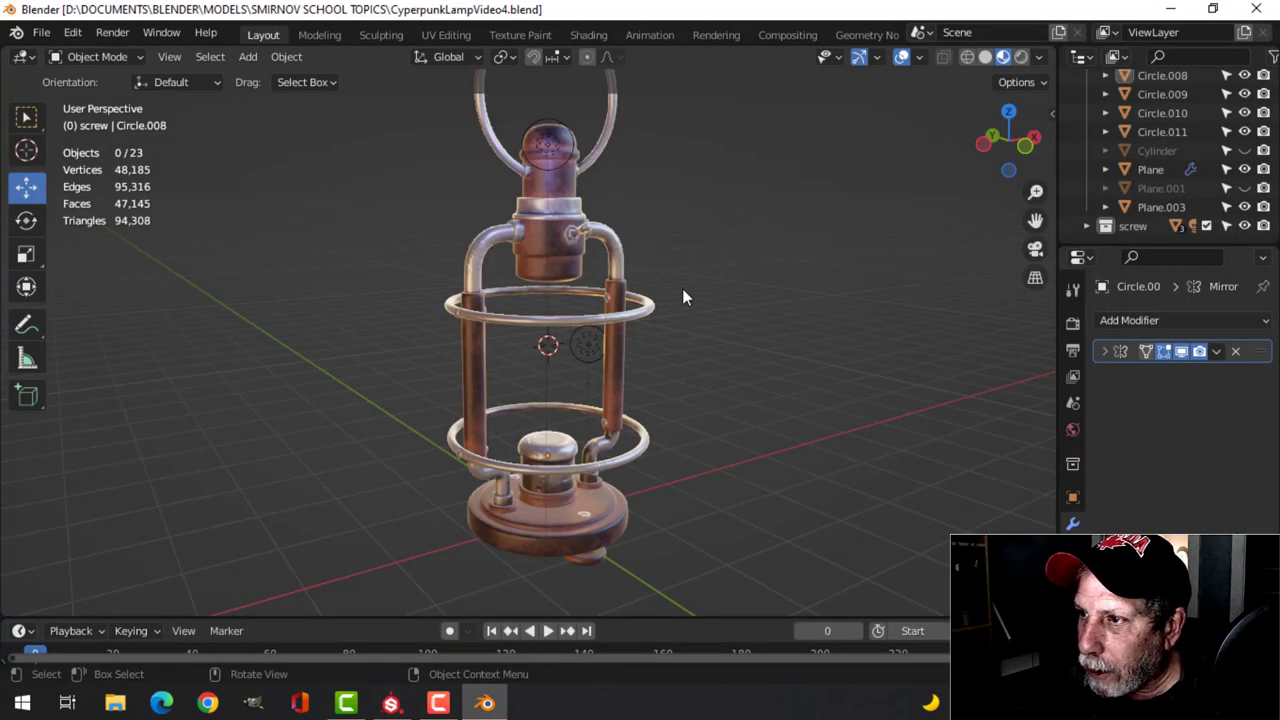
pyautogui.hotkey('alt', 'h')
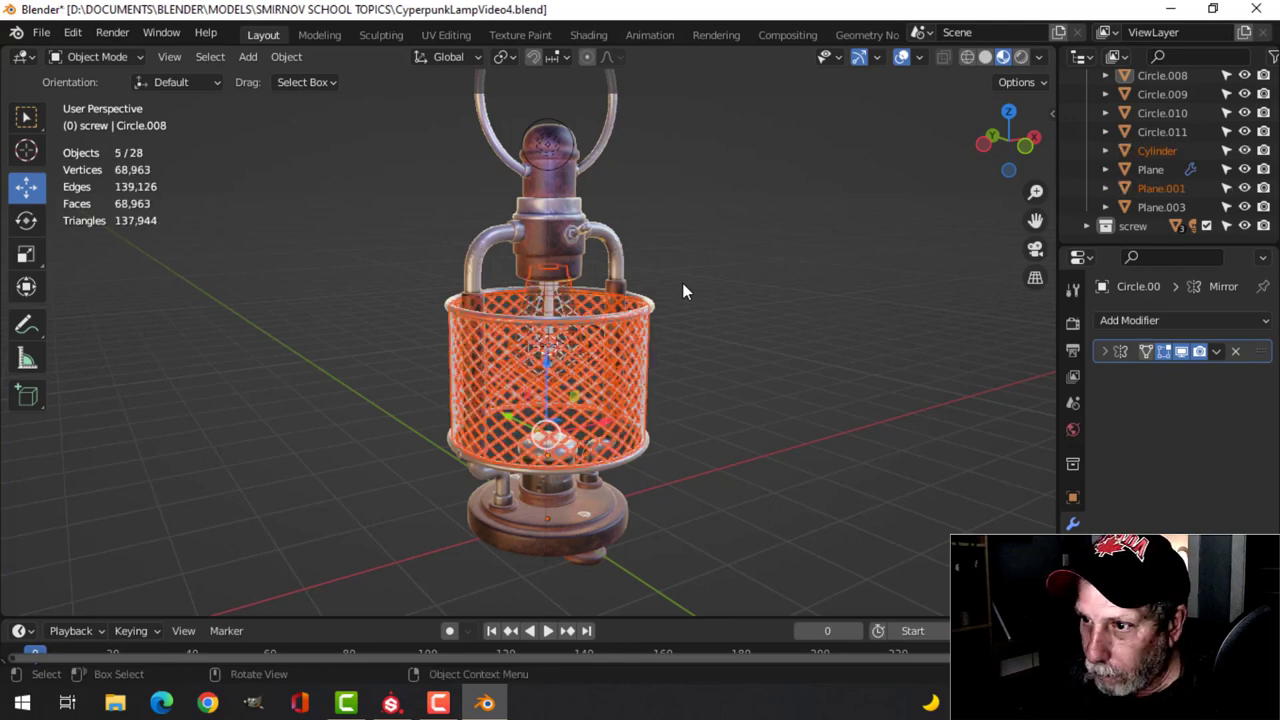
pyautogui.click(698, 336)
# Select the wire mesh cylinder around the lantern and open it in the UV Editing workspace.
pyautogui.click(615, 370)
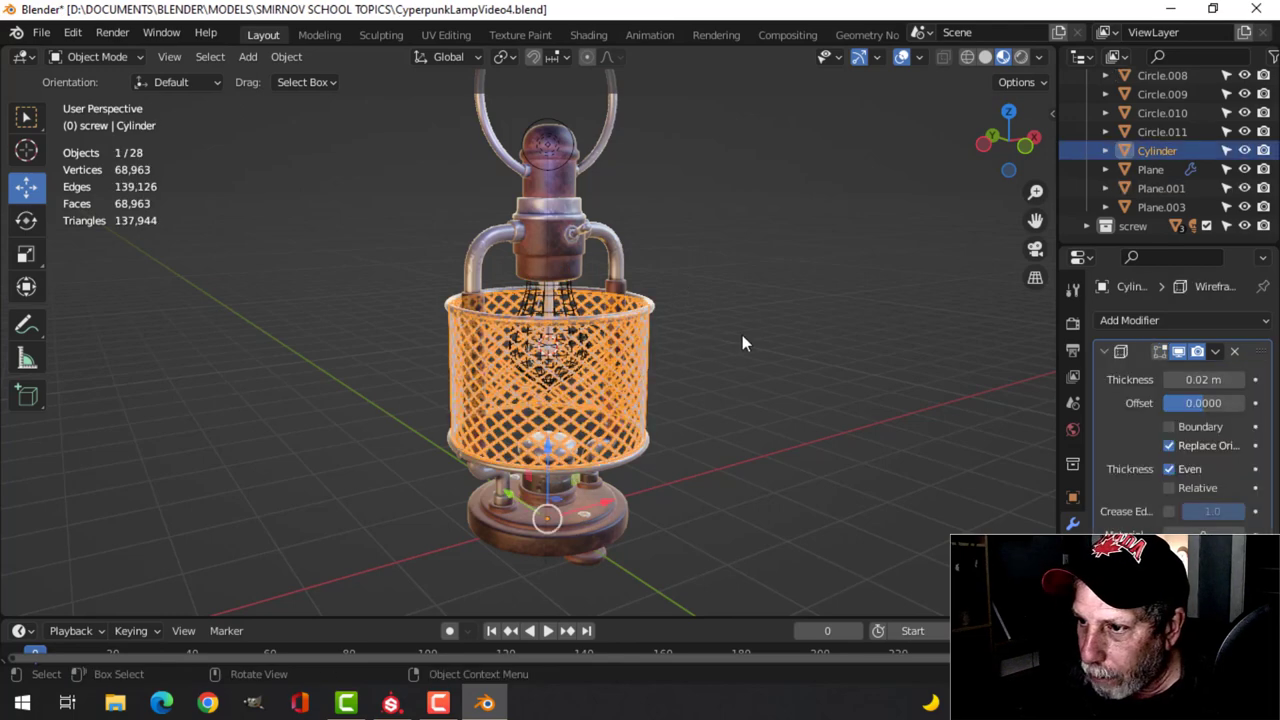
pyautogui.moveTo(746, 340); pyautogui.dragTo(742, 323, button='middle')
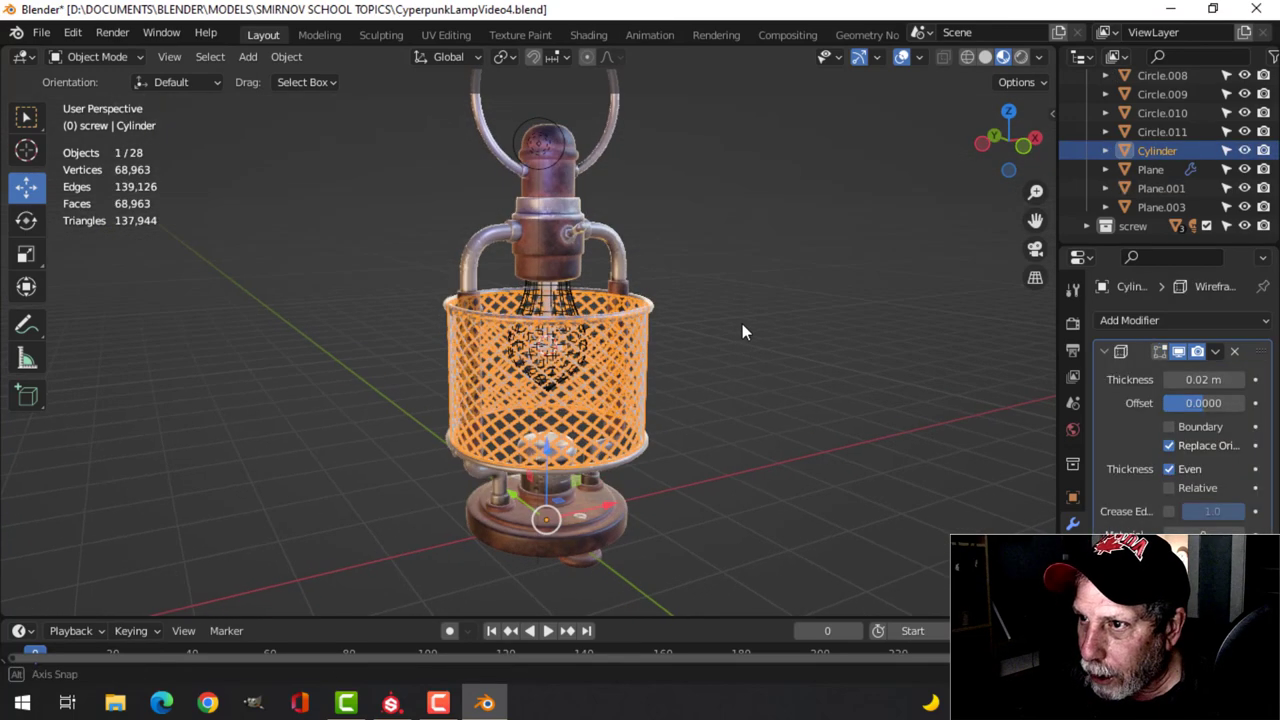
pyautogui.click(446, 35)
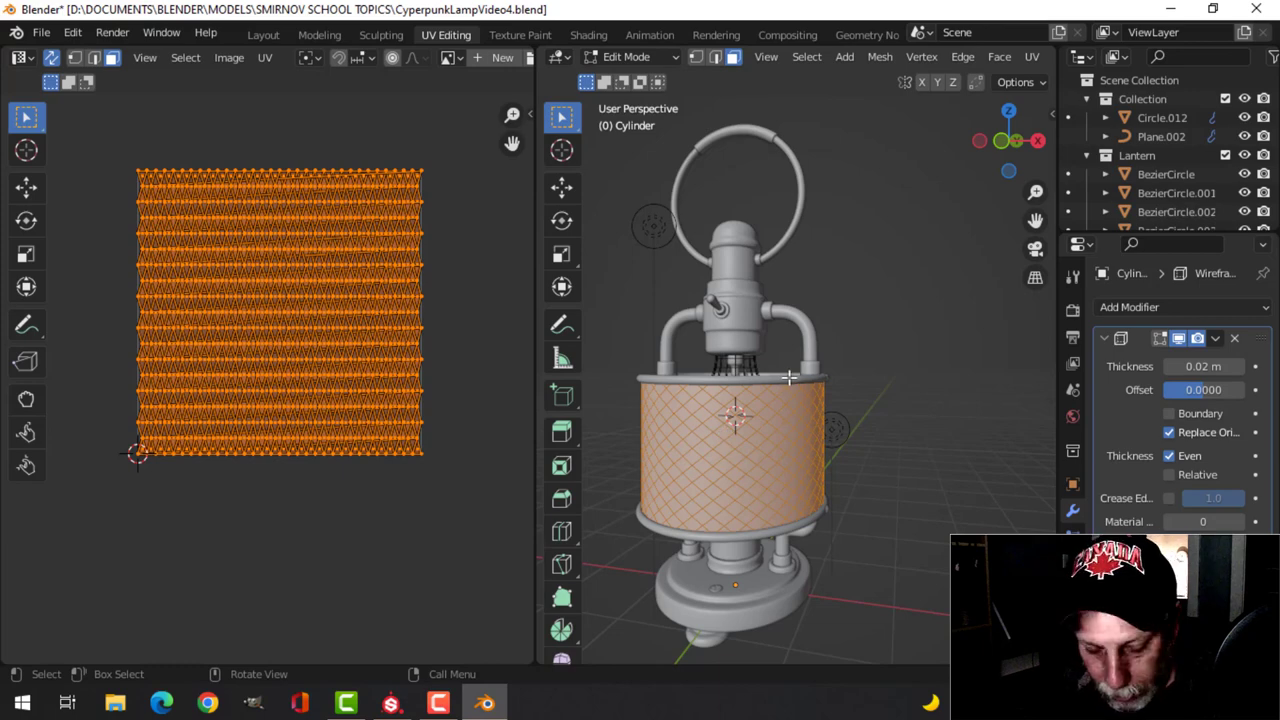
# Inspect the wire mesh cylinder from above and at an angle, return it to Object Mode and save the Blender file.
pyautogui.keyDown('alt'); pyautogui.moveTo(786, 286); pyautogui.dragTo(786, 320, button='middle'); pyautogui.keyUp('alt')
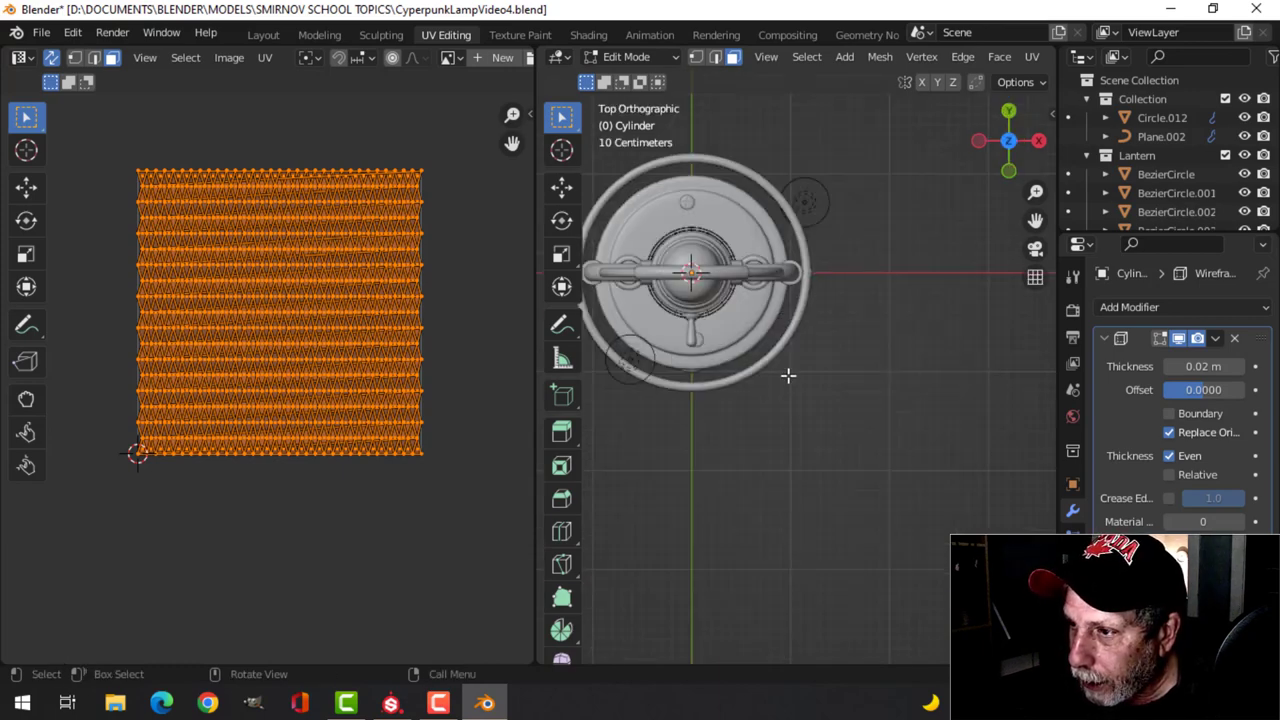
pyautogui.moveTo(789, 371); pyautogui.dragTo(833, 313, button='middle')
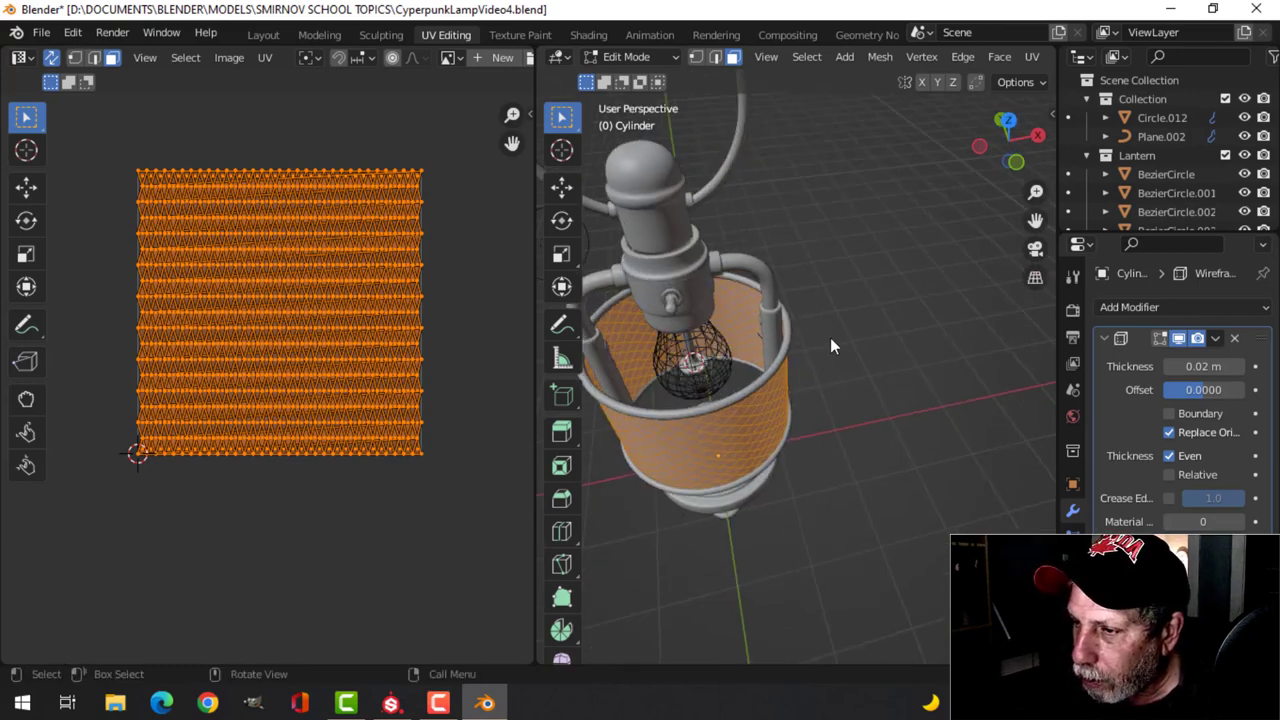
pyautogui.press('Tab')
pyautogui.moveTo(781, 418)
pyautogui.mouseDown(button='middle')
pyautogui.moveTo(786, 363)
pyautogui.moveTo(780, 403)
pyautogui.mouseUp(button='middle')
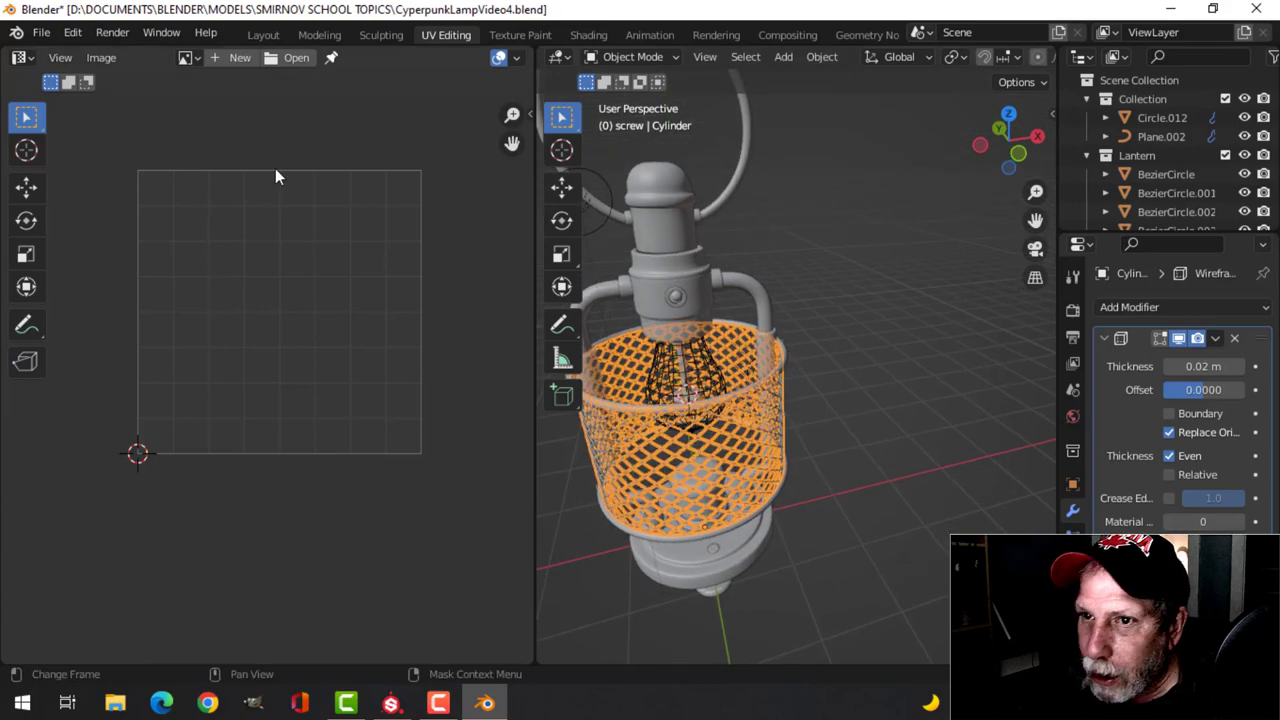
pyautogui.hotkey('ctrl', 's')
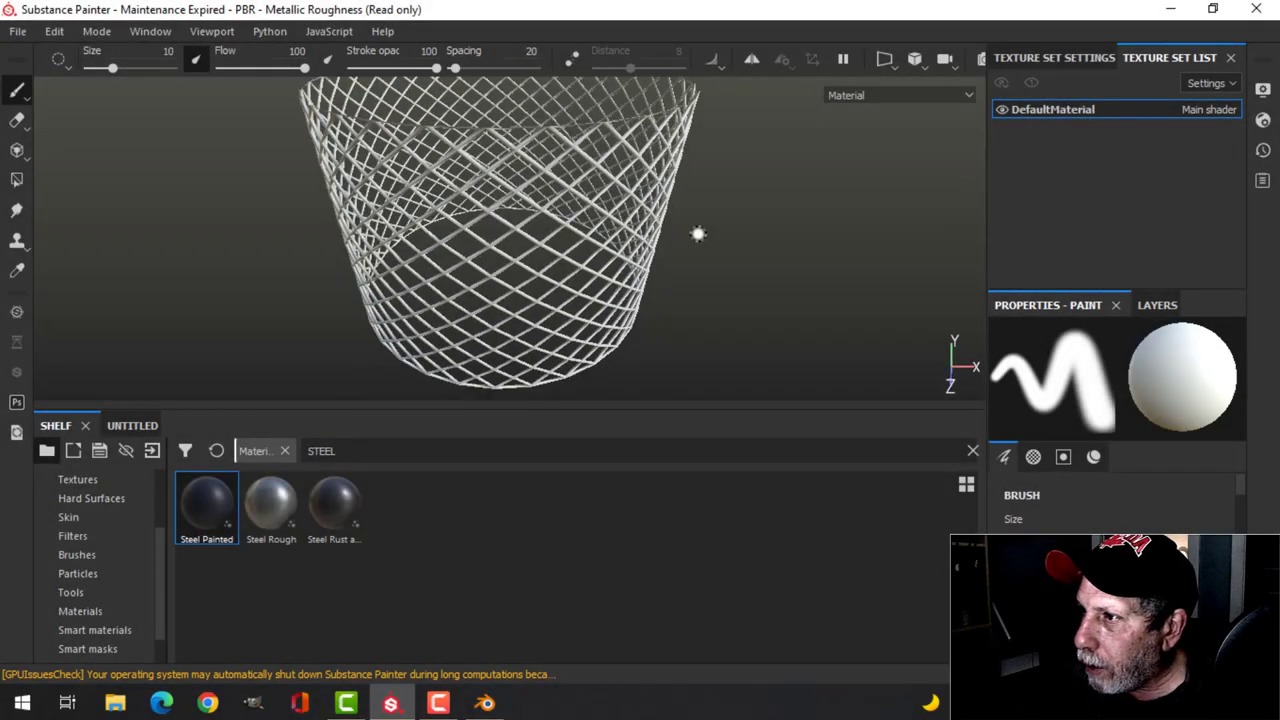
# In Substance Painter, rename the wire cage's DefaultMaterial texture set to Mesh.
pyautogui.doubleClick(1059, 110)
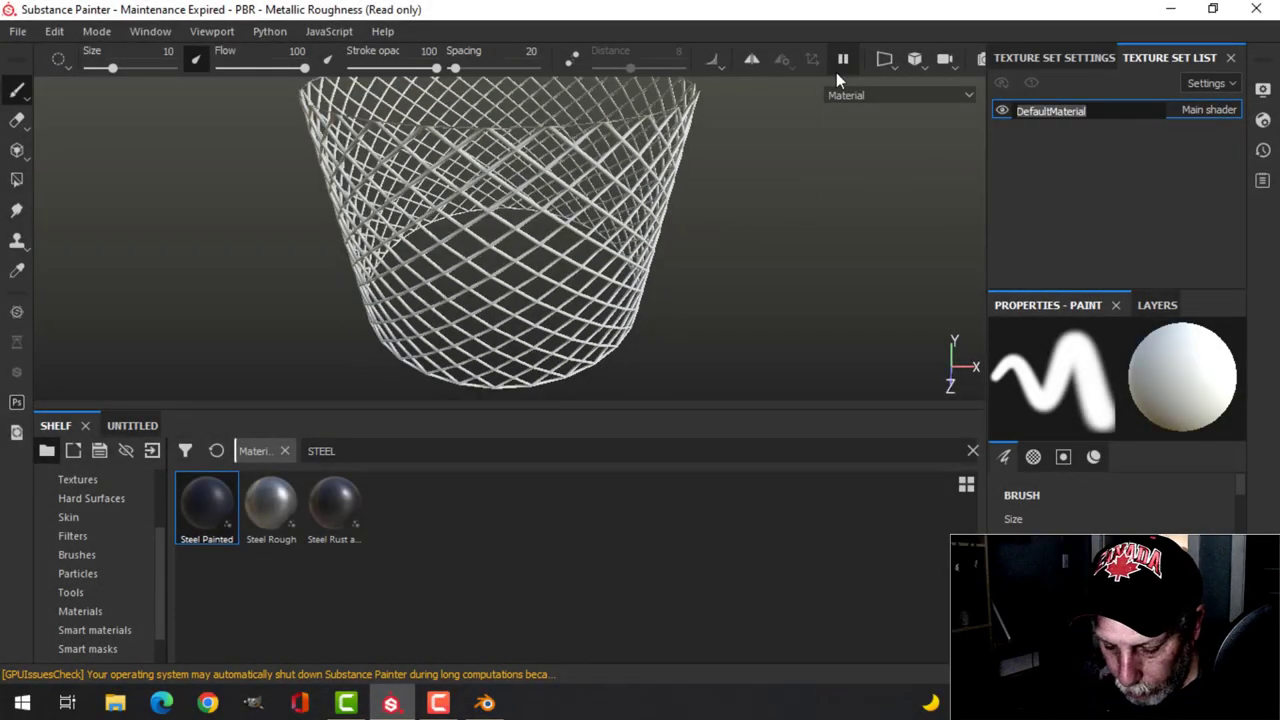
pyautogui.write('mESH')
pyautogui.press('BackSpace')
pyautogui.press('BackSpace')
pyautogui.press('BackSpace')
pyautogui.press('BackSpace')
pyautogui.press('capslock')
pyautogui.write('Mesh')
pyautogui.press('Return')
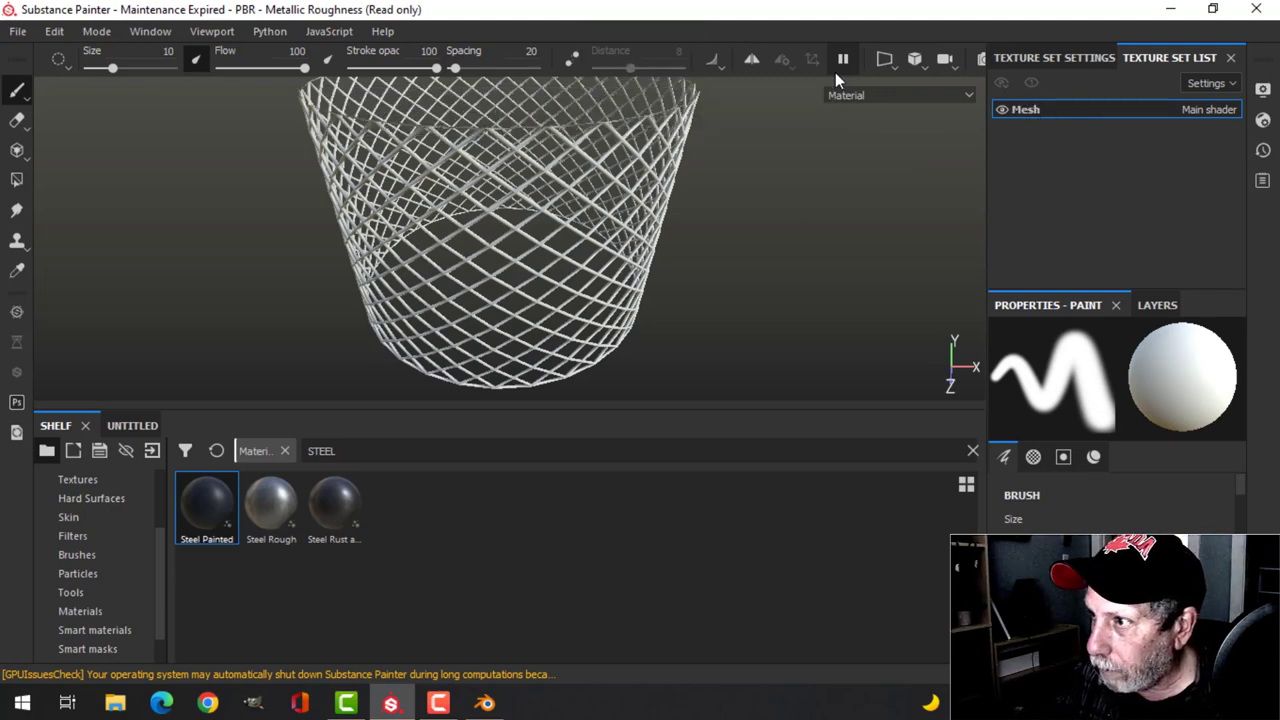
# Bake the Mesh texture set's mesh maps at 1024, without the ID map, using the low poly mesh as the high poly mesh.
pyautogui.click(1078, 62)
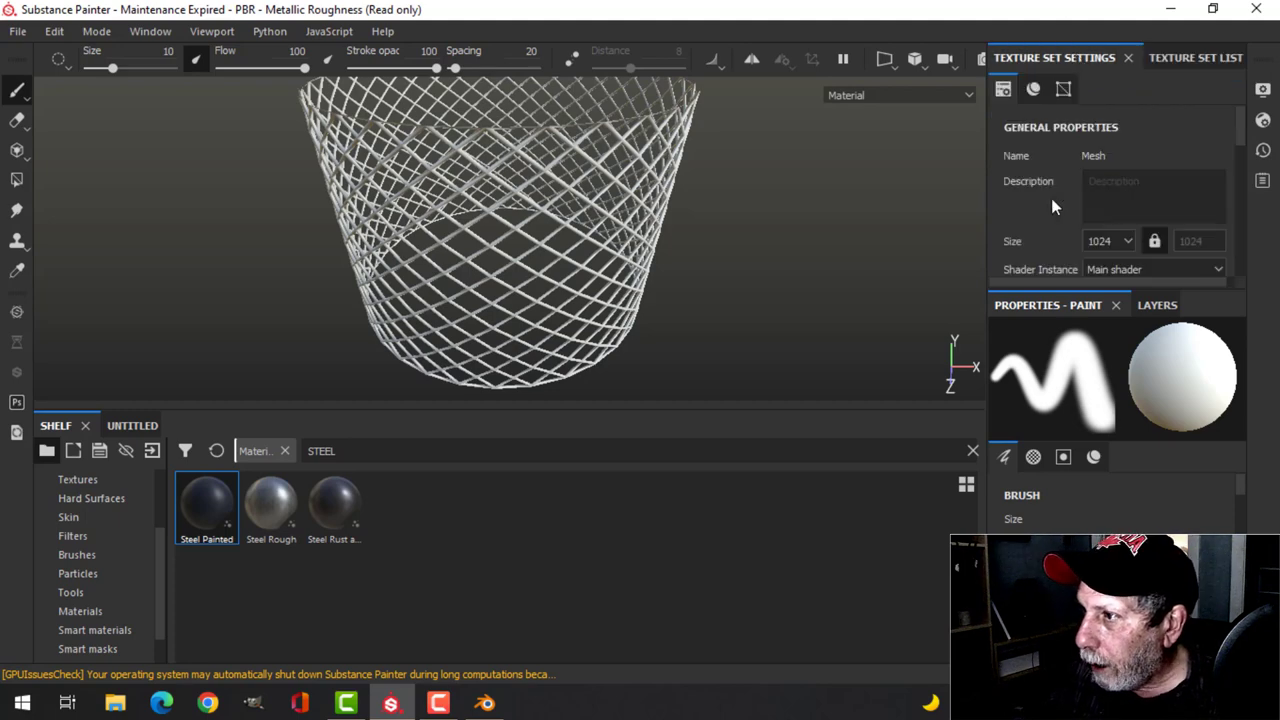
pyautogui.scroll(-3, 1198, 178)
pyautogui.scroll(-5, 1197, 182)
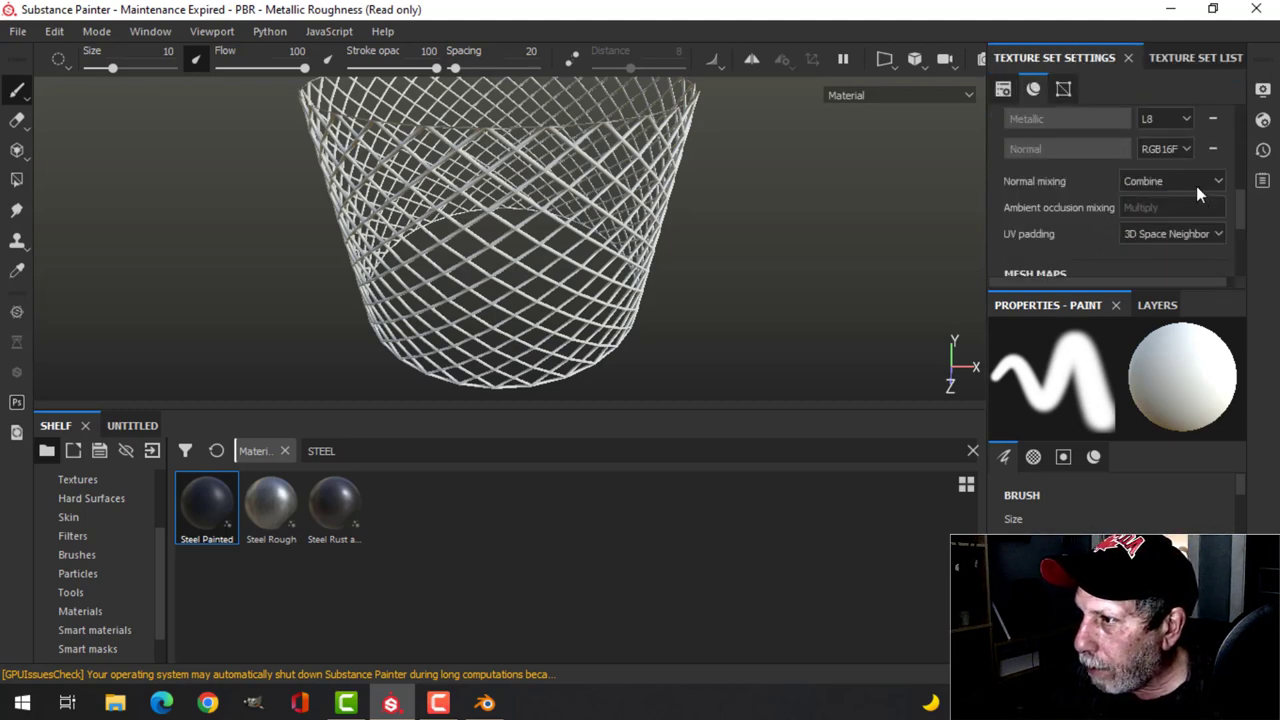
pyautogui.click(1170, 193)
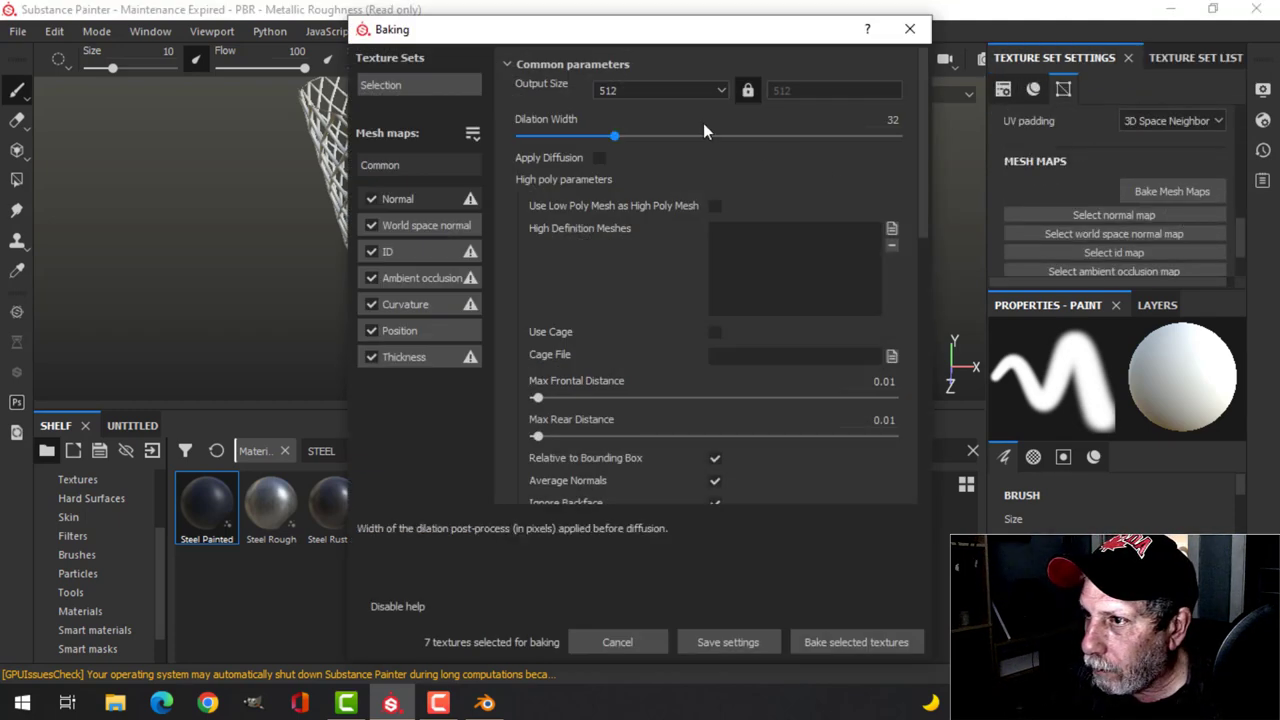
pyautogui.click(660, 90)
pyautogui.click(631, 168)
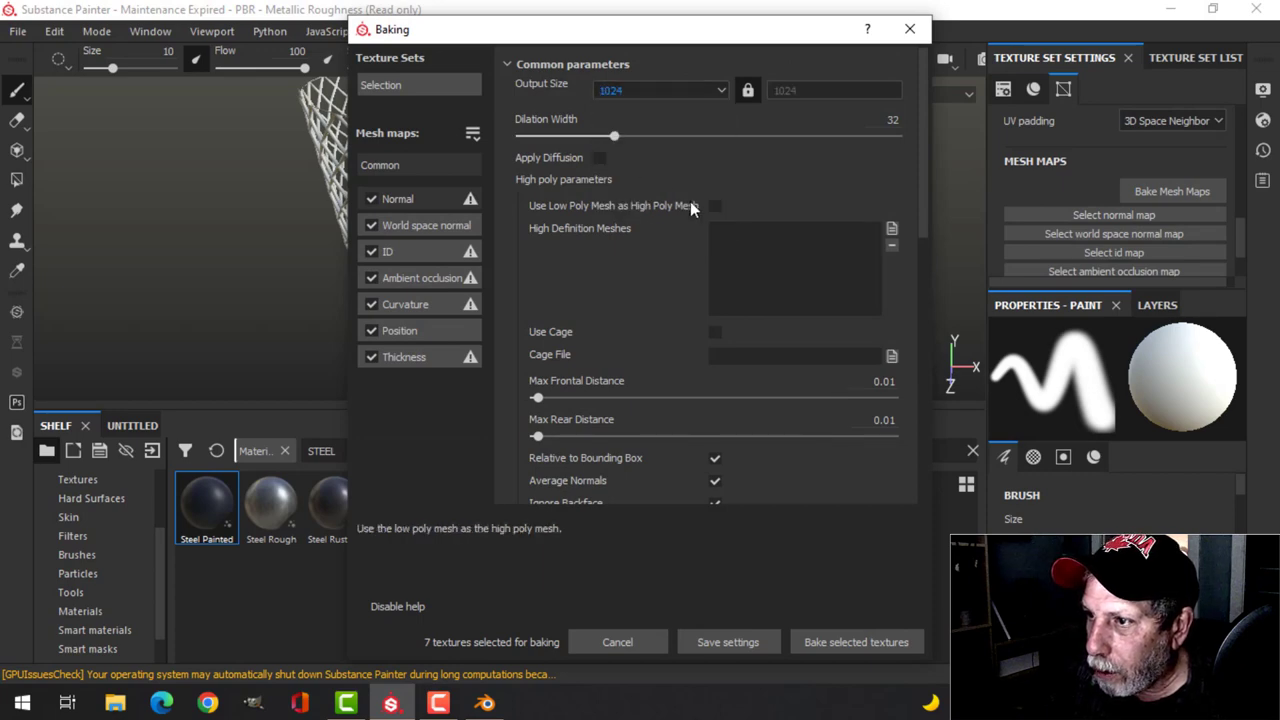
pyautogui.click(716, 206)
pyautogui.click(371, 251)
pyautogui.click(812, 642)
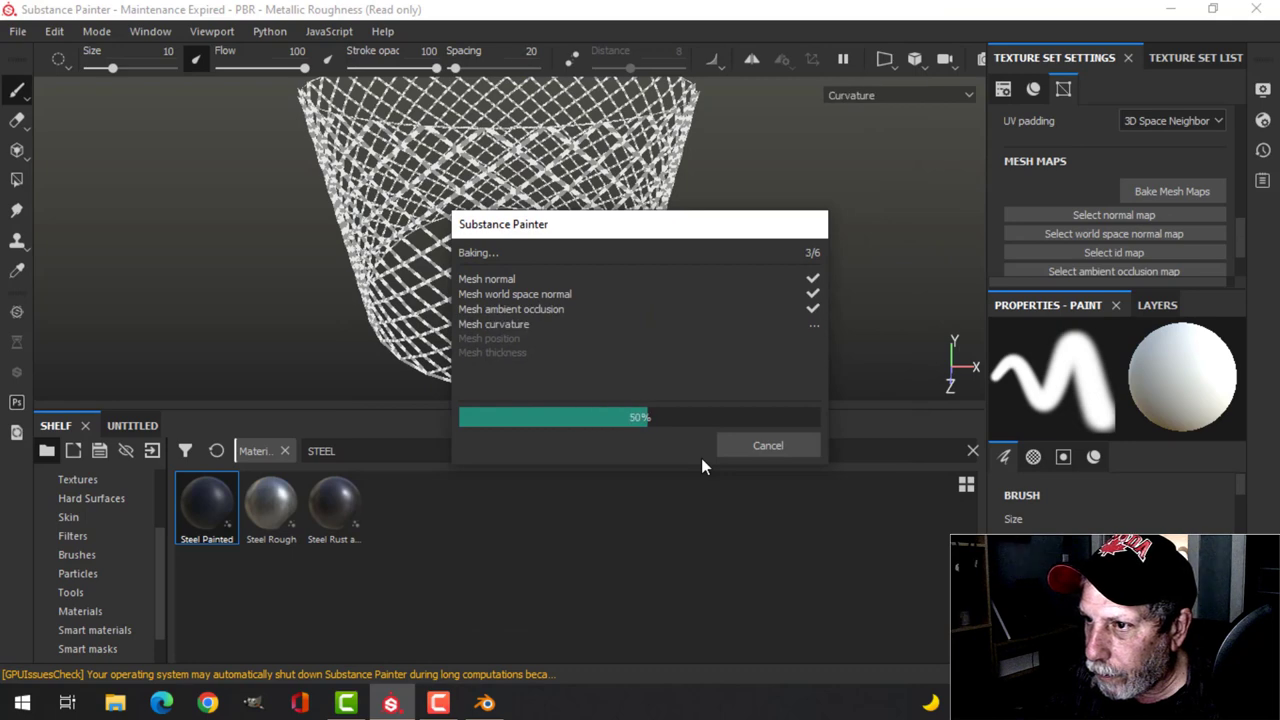
pyautogui.click(745, 449)
# Apply the Steel Rough material as a layer on the wire cage and check it in the view.
pyautogui.keyDown('alt'); pyautogui.moveTo(613, 295); pyautogui.dragTo(660, 282); pyautogui.keyUp('alt')
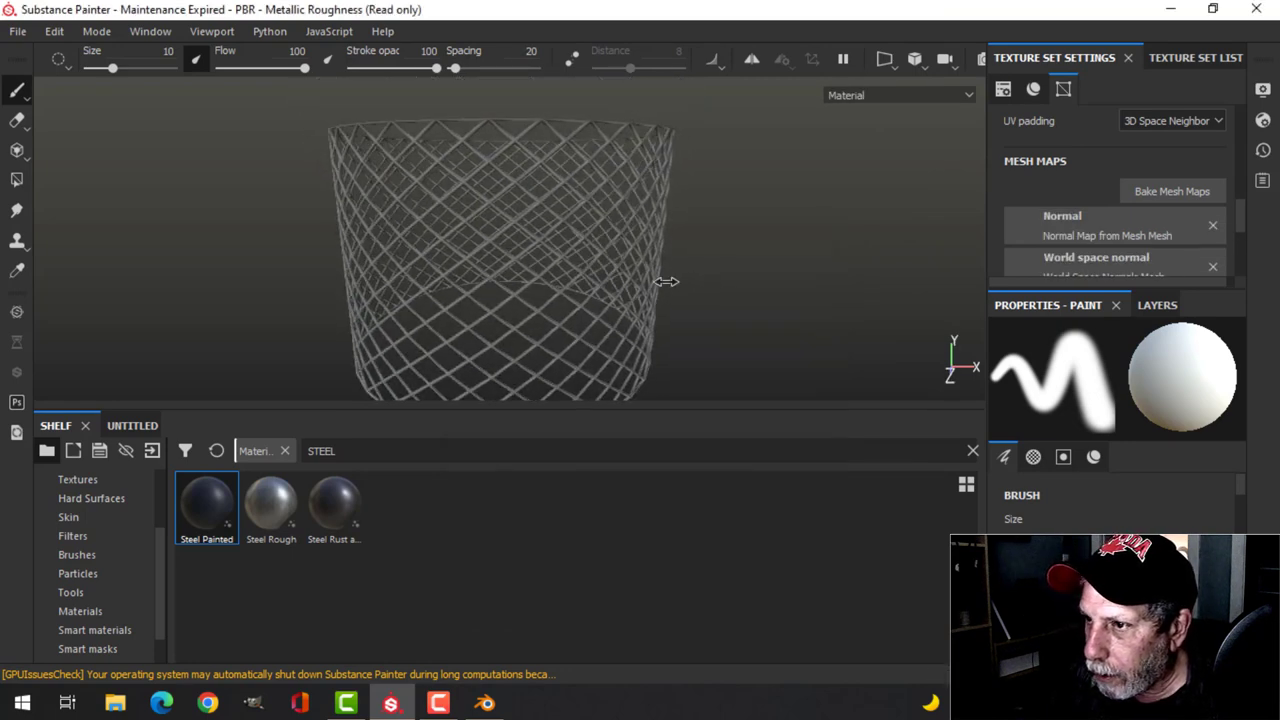
pyautogui.click(1155, 306)
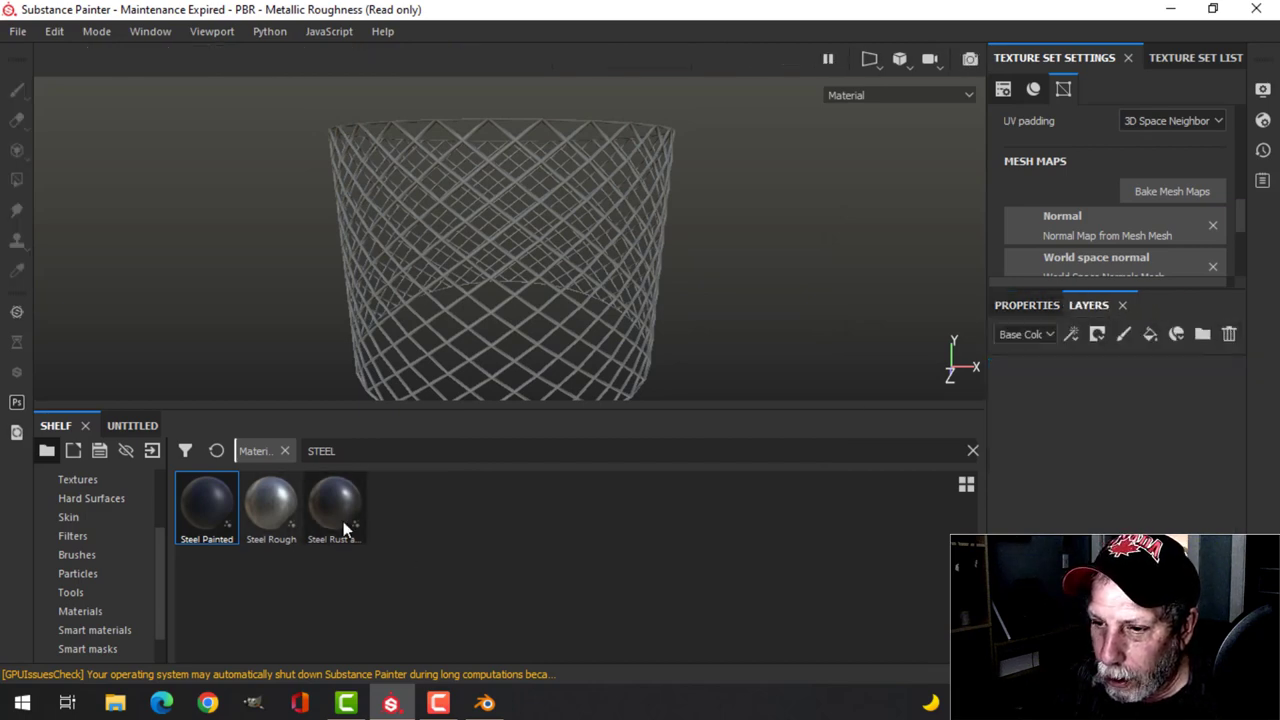
pyautogui.moveTo(271, 505); pyautogui.dragTo(1060, 445)
pyautogui.keyDown('alt'); pyautogui.moveTo(674, 205); pyautogui.dragTo(737, 211); pyautogui.keyUp('alt')
pyautogui.moveTo(623, 272)
pyautogui.keyDown('alt'); pyautogui.mouseDown()
pyautogui.moveTo(620, 251)
pyautogui.moveTo(625, 290)
pyautogui.moveTo(622, 255)
pyautogui.mouseUp(); pyautogui.keyUp('alt')
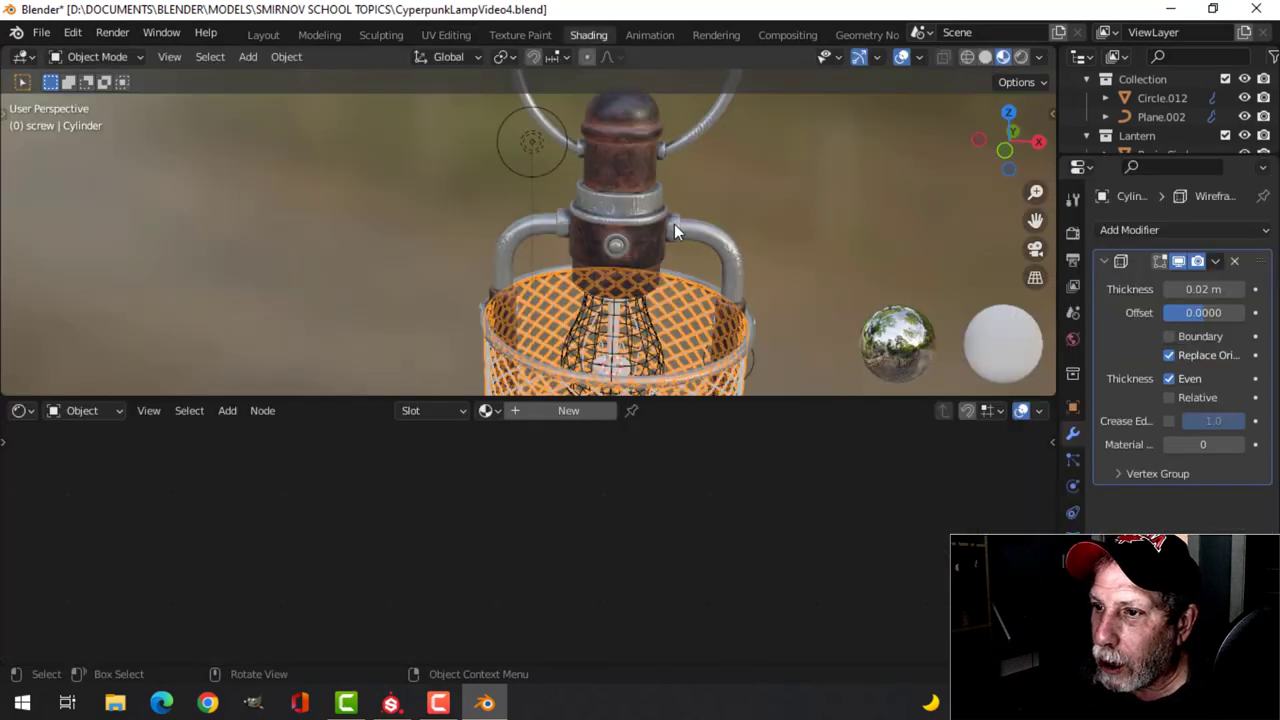
# In Blender's Shading workspace, create a new material for the wire mesh cylinder and name it Mesh.
pyautogui.click(570, 412)
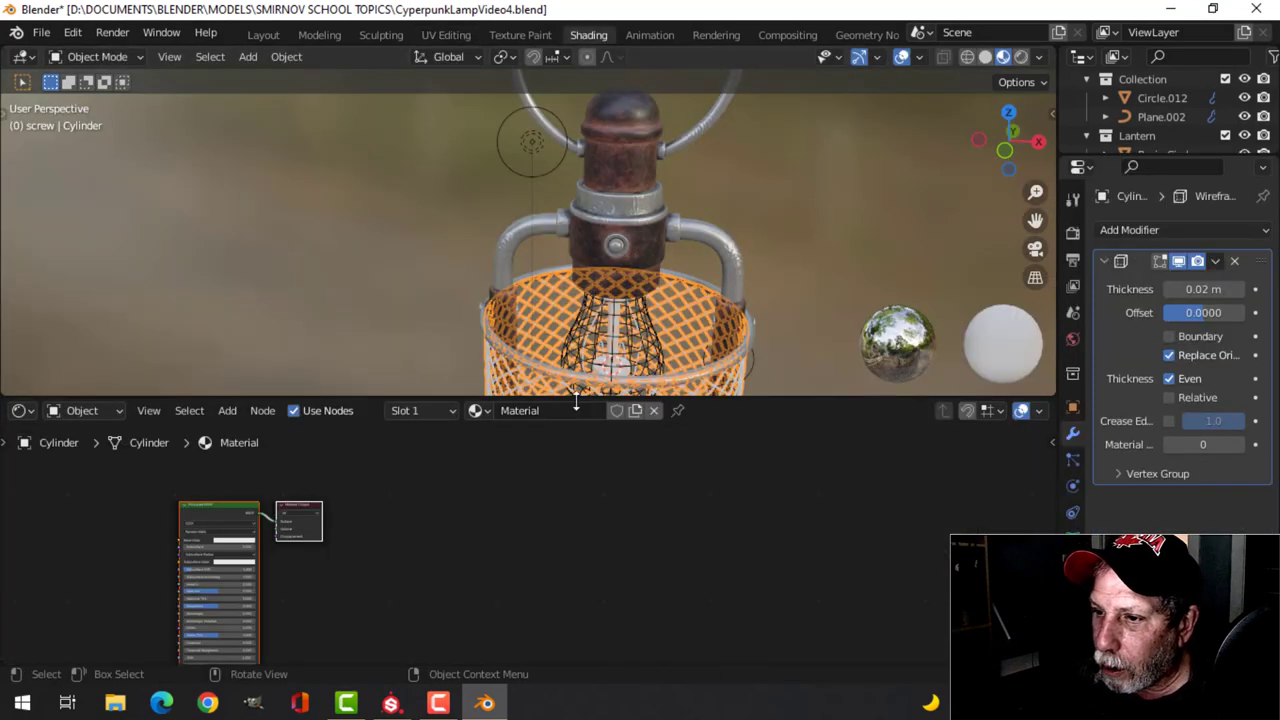
pyautogui.click(546, 412)
pyautogui.write('Mesh')
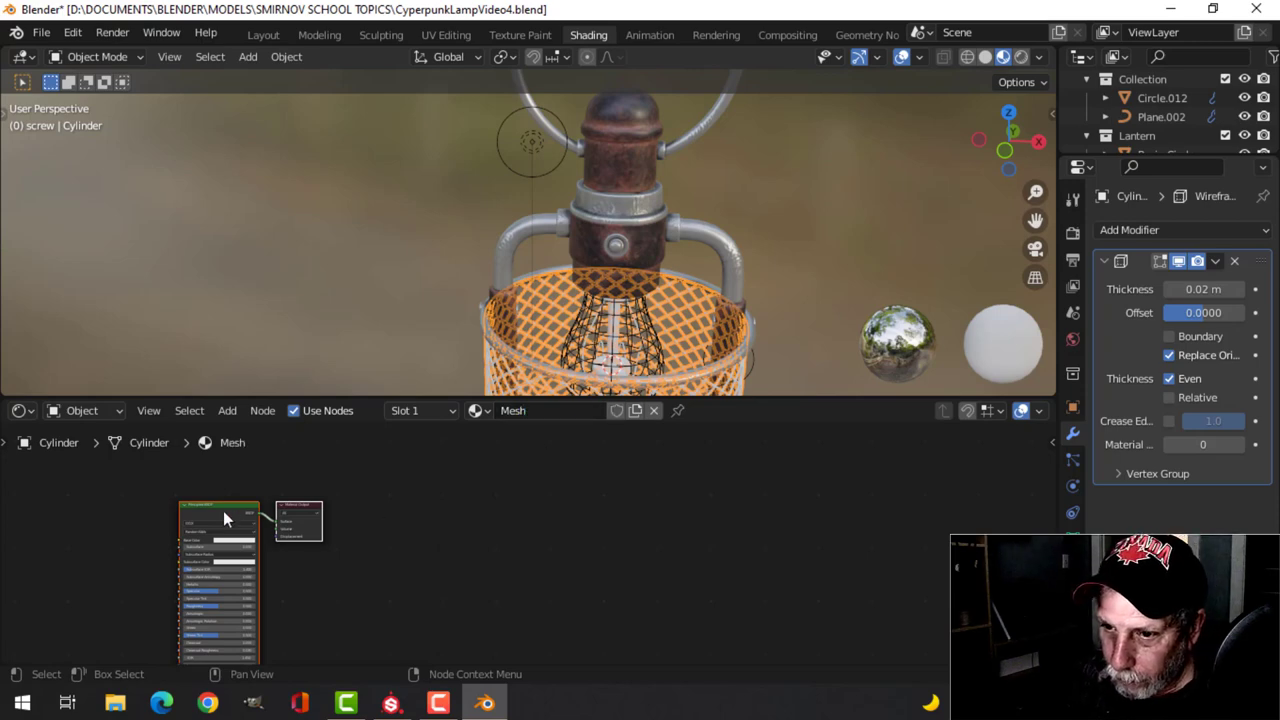
# Load the five CyberpunkLampWireMeshTest_Mesh textures from CyberpunkLampTextures into the Principled BSDF using Principled Texture Setup.
pyautogui.click(221, 507)
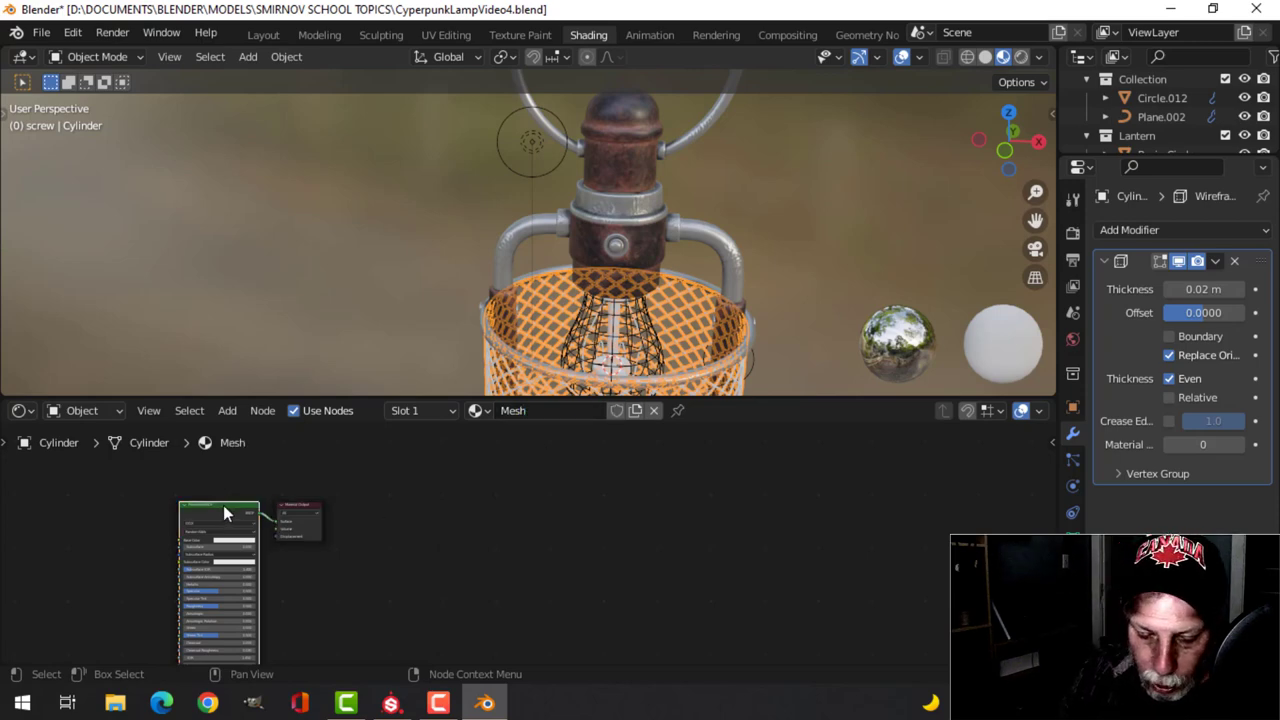
pyautogui.hotkey('ctrl', 'shift', 't')
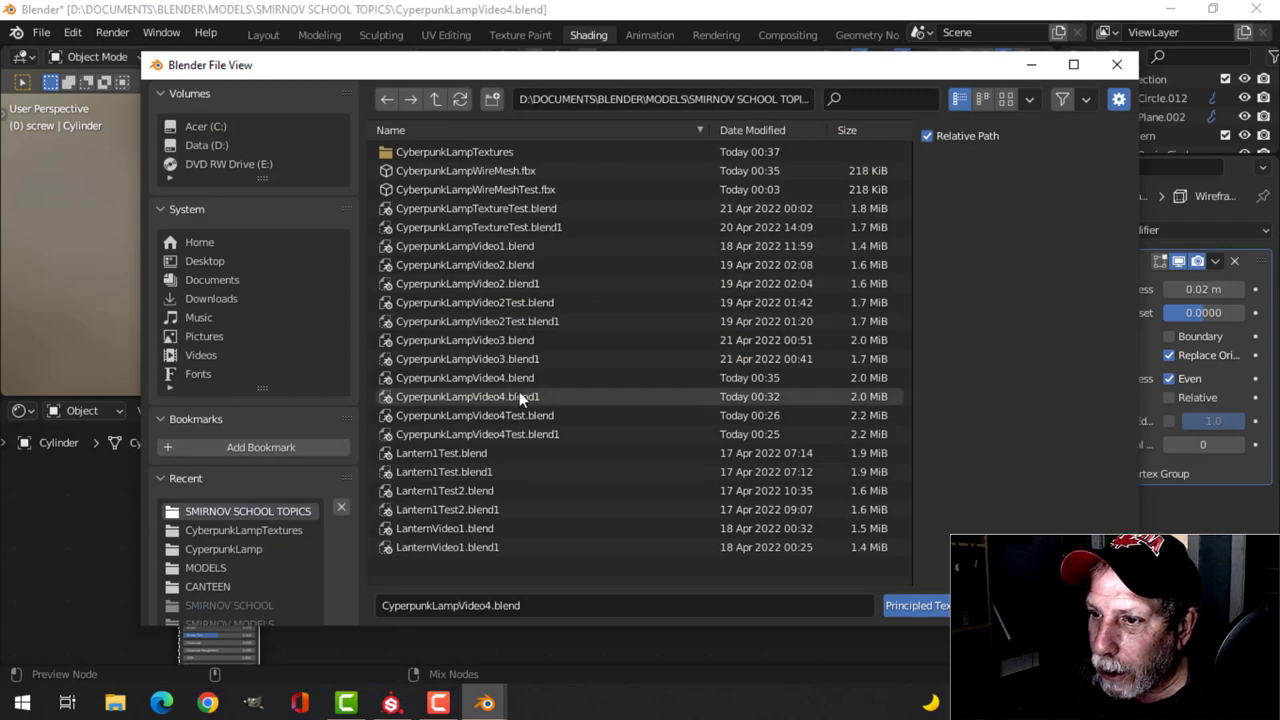
pyautogui.click(456, 151)
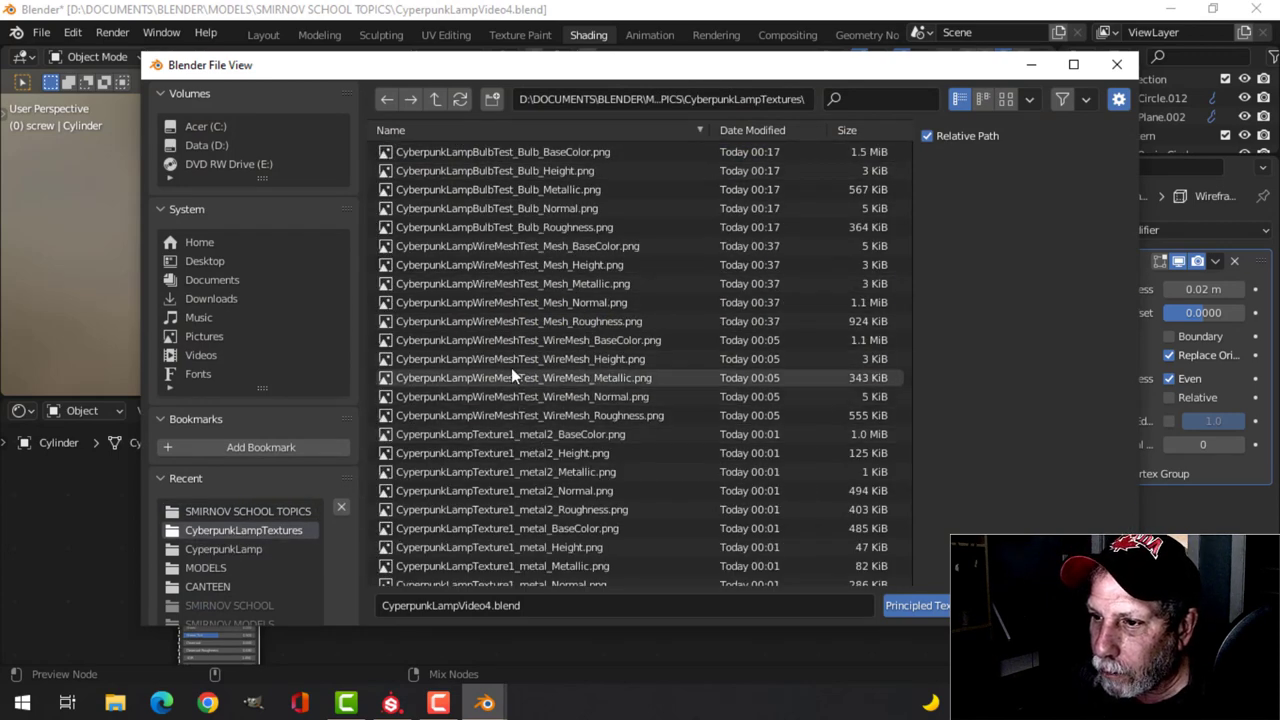
pyautogui.scroll(-4, 510, 367)
pyautogui.scroll(-5, 543, 496)
pyautogui.scroll(8, 553, 505)
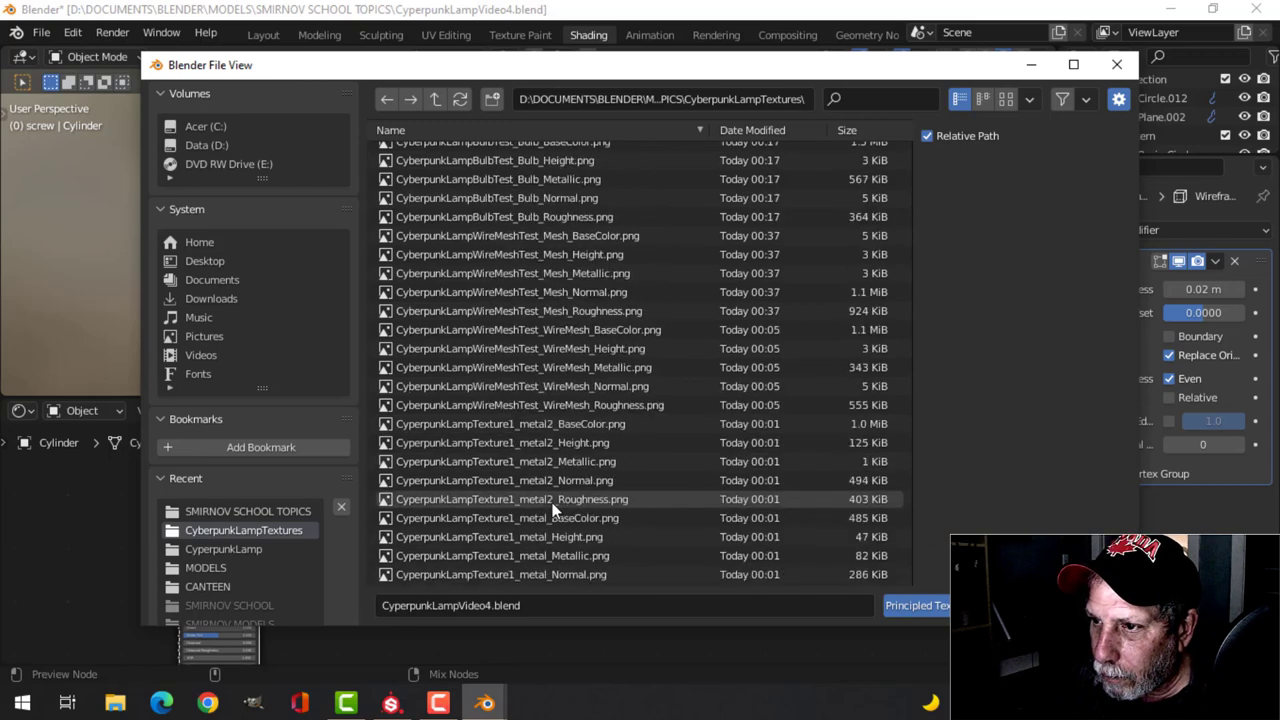
pyautogui.click(579, 235)
pyautogui.keyDown('shift'); pyautogui.click(603, 311); pyautogui.keyUp('shift')
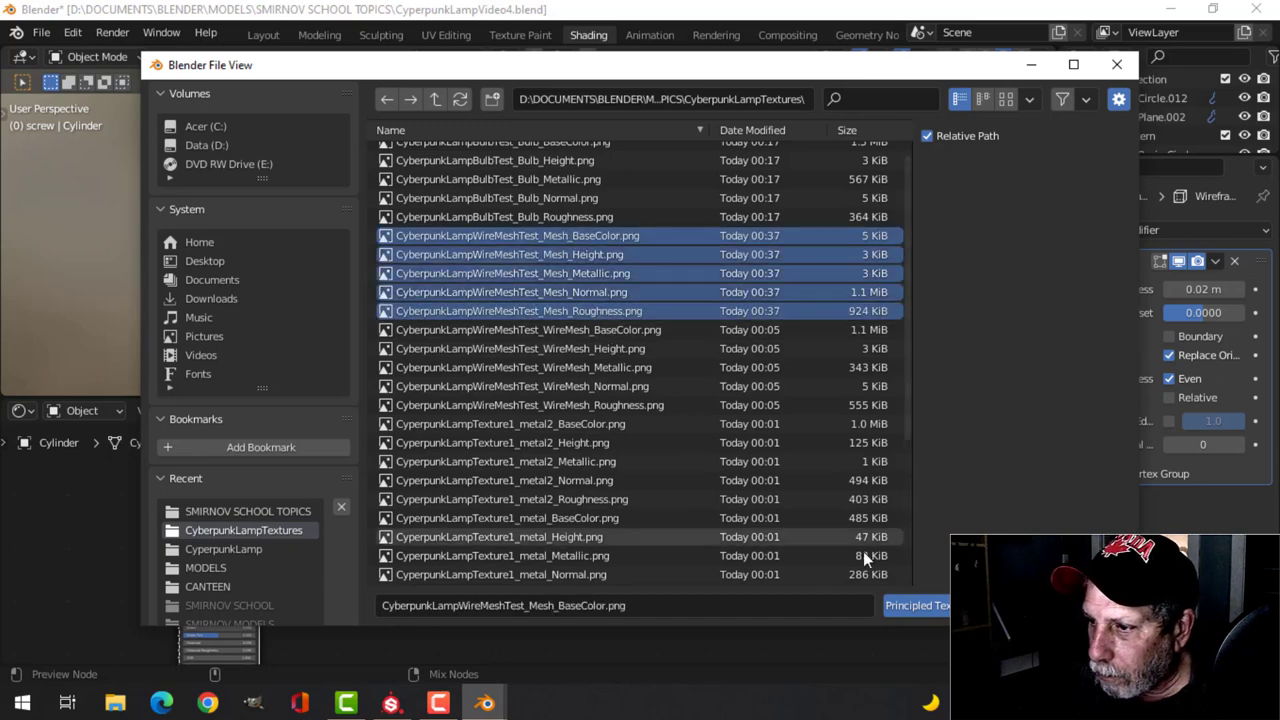
pyautogui.click(915, 605)
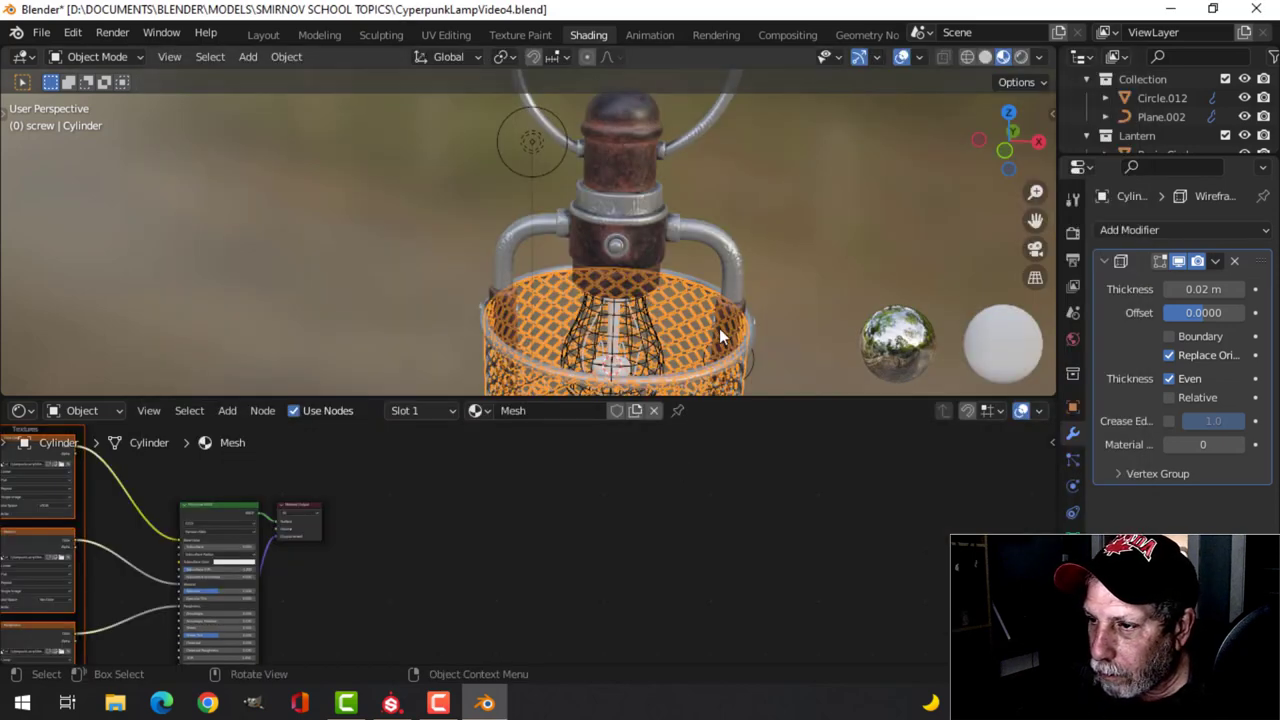
# Switch to the Layout workspace and hide the bulb glass, its inner stem and the filament wires inside the cage.
pyautogui.moveTo(737, 323); pyautogui.dragTo(721, 216, button='middle')
pyautogui.scroll(4, 695, 249)
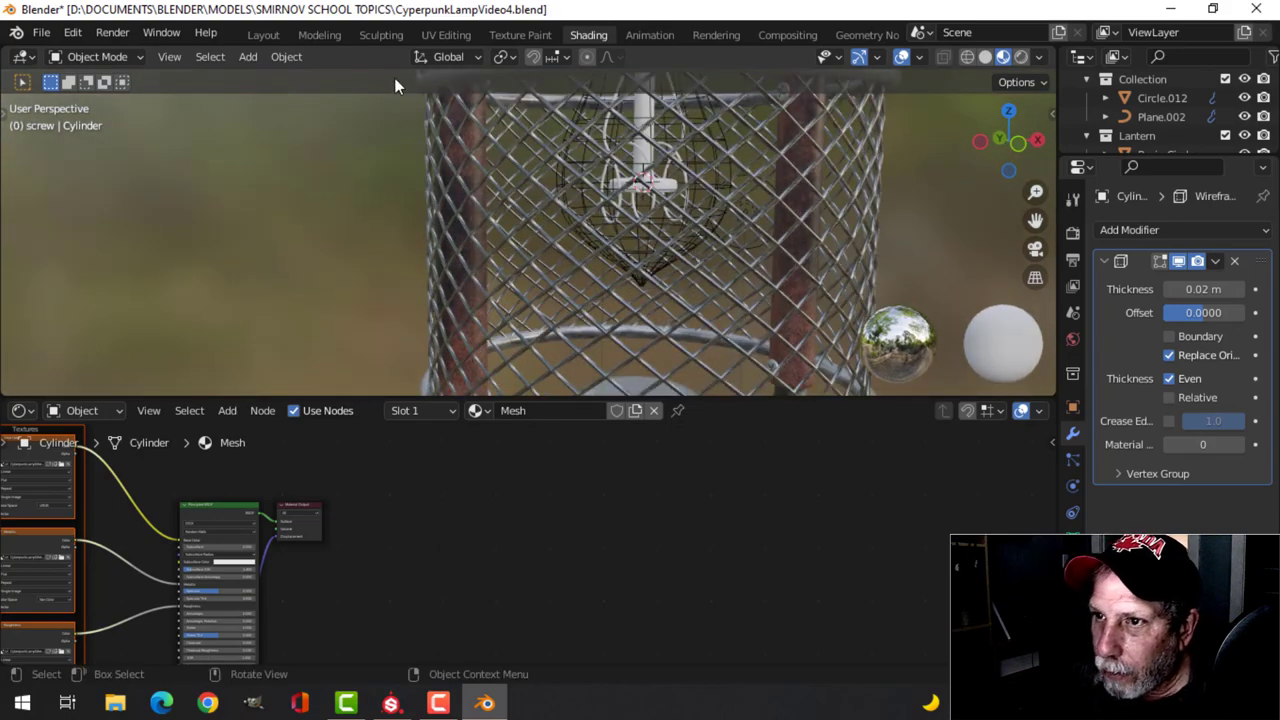
pyautogui.click(264, 35)
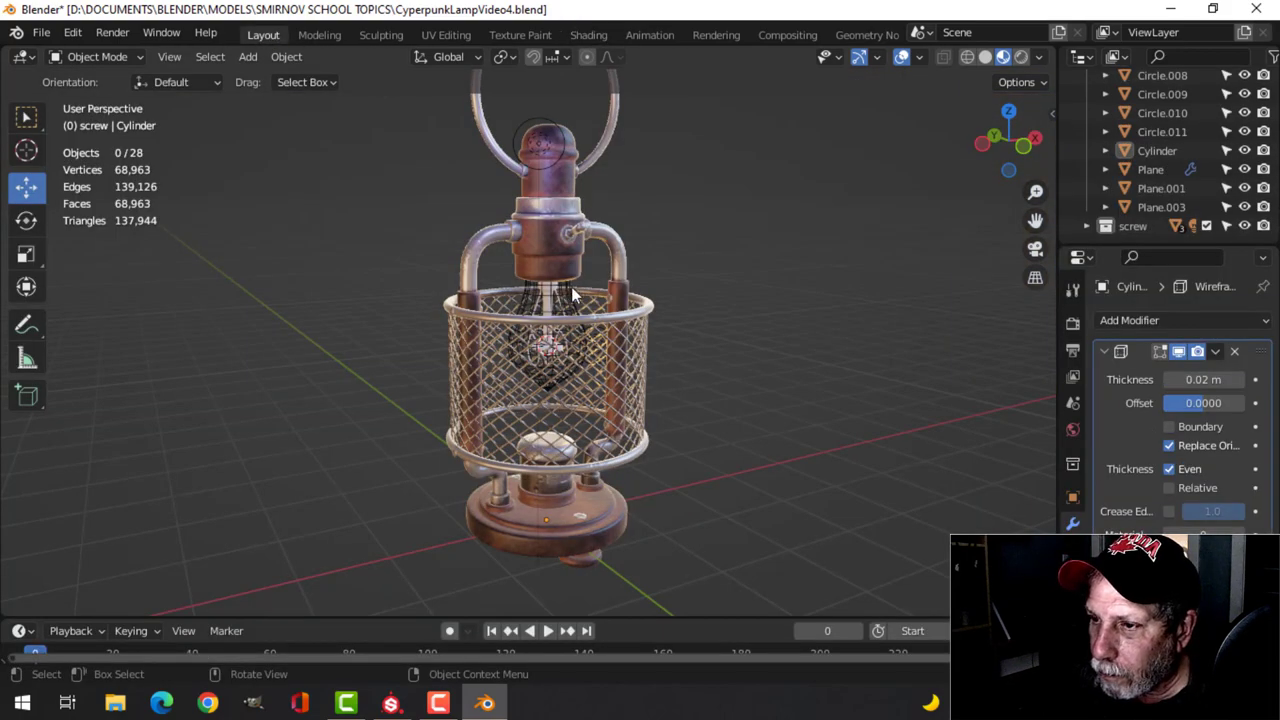
pyautogui.scroll(2, 604, 336)
pyautogui.click(624, 298)
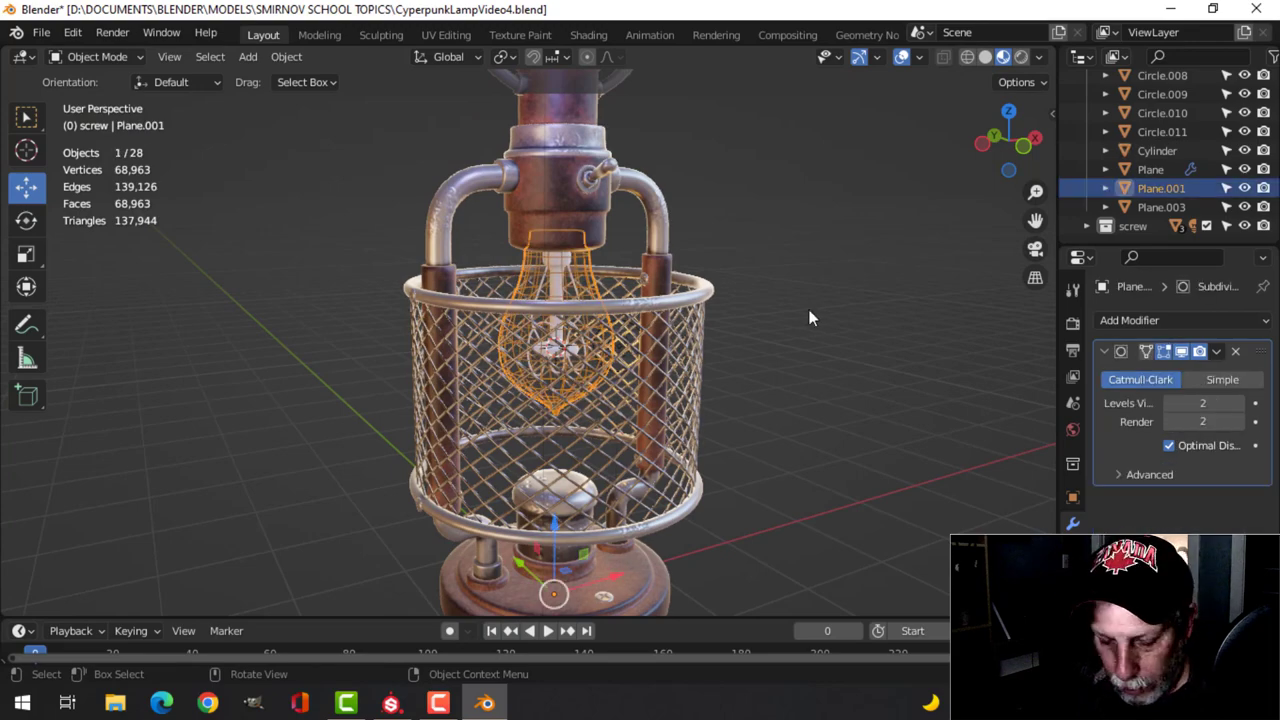
pyautogui.press('h')
pyautogui.click(559, 288)
pyautogui.press('h')
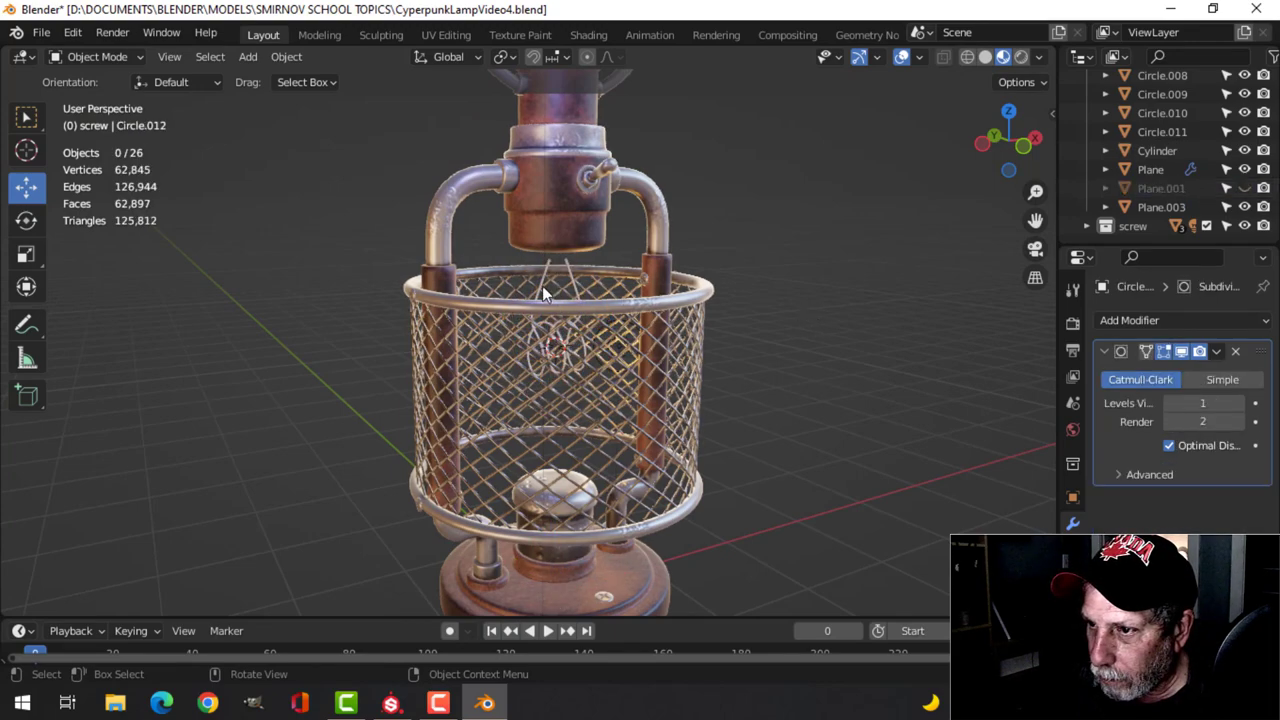
pyautogui.click(542, 285)
pyautogui.press('h')
# Turn off the viewport gizmos and overlays and inspect the textured wire cage up close.
pyautogui.scroll(2, 740, 385)
pyautogui.moveTo(763, 412); pyautogui.dragTo(780, 220, button='middle')
pyautogui.click(901, 57)
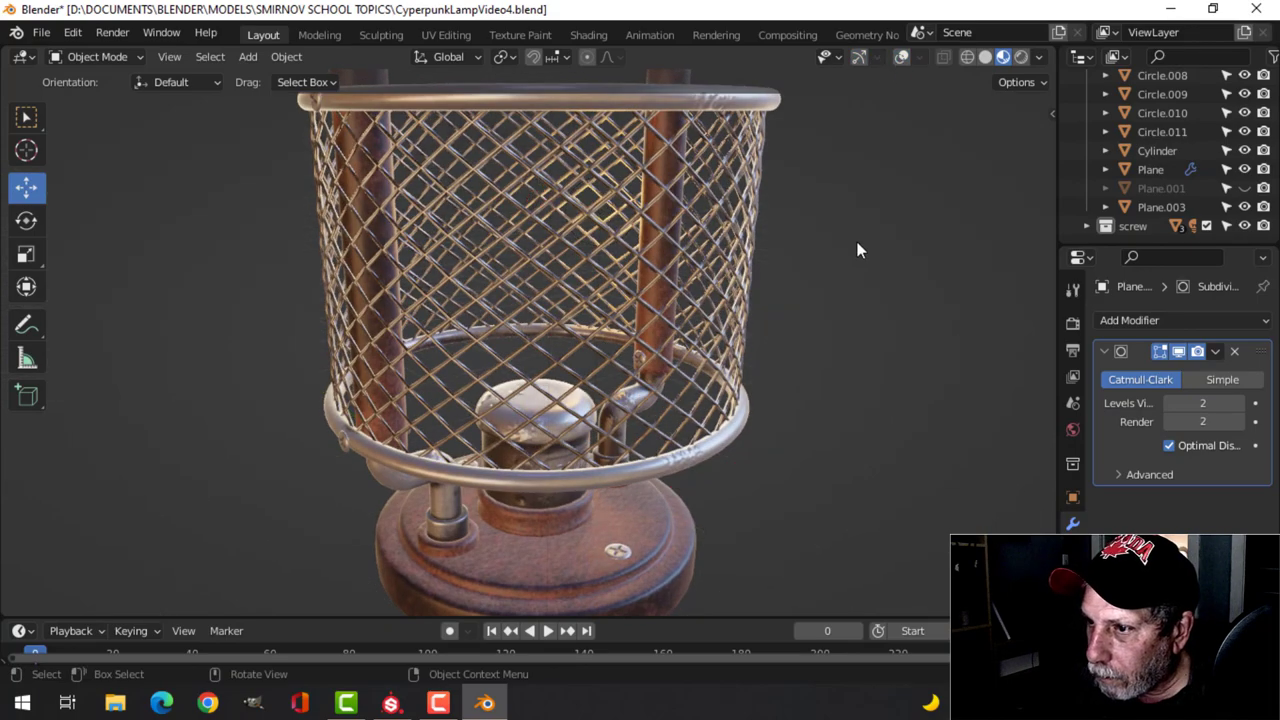
pyautogui.moveTo(854, 244); pyautogui.dragTo(747, 272, button='middle')
# Save the file, reveal the hidden bulb parts and turn the viewport gizmos and overlays back on.
pyautogui.hotkey('ctrl', 's')
pyautogui.scroll(-2, 750, 232)
pyautogui.hotkey('alt', 'h')
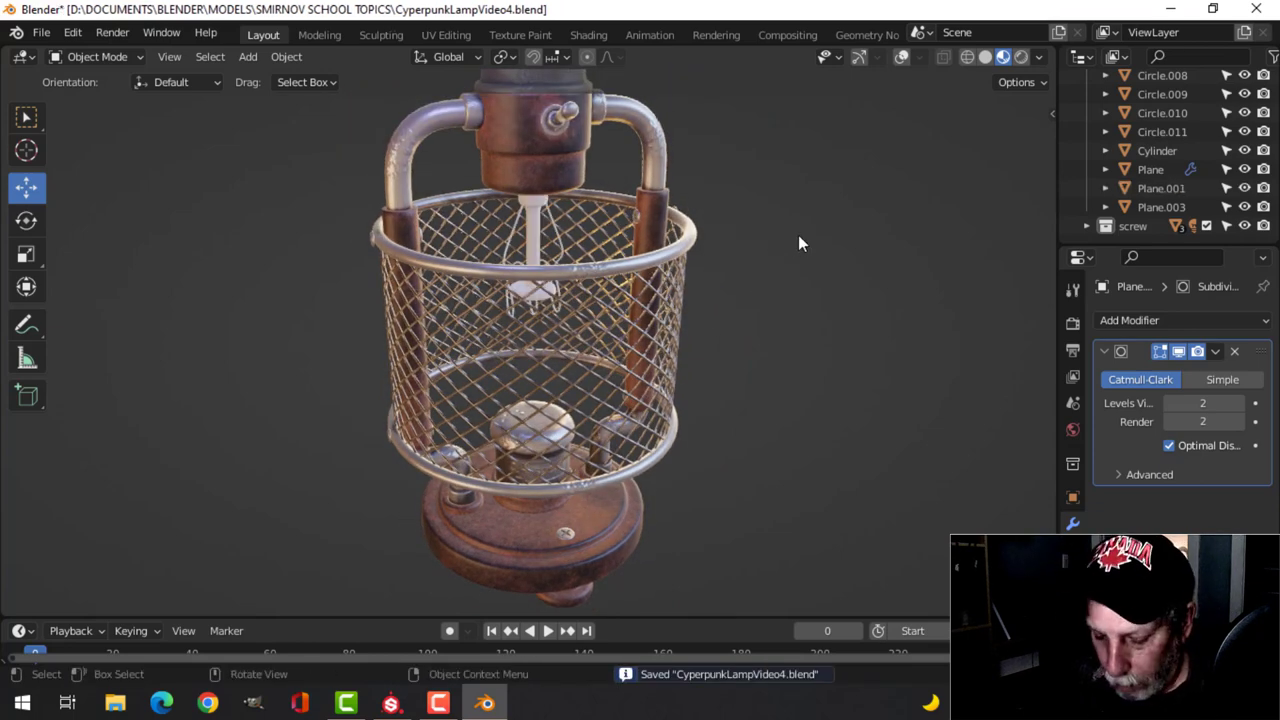
pyautogui.click(859, 57)
pyautogui.click(899, 57)
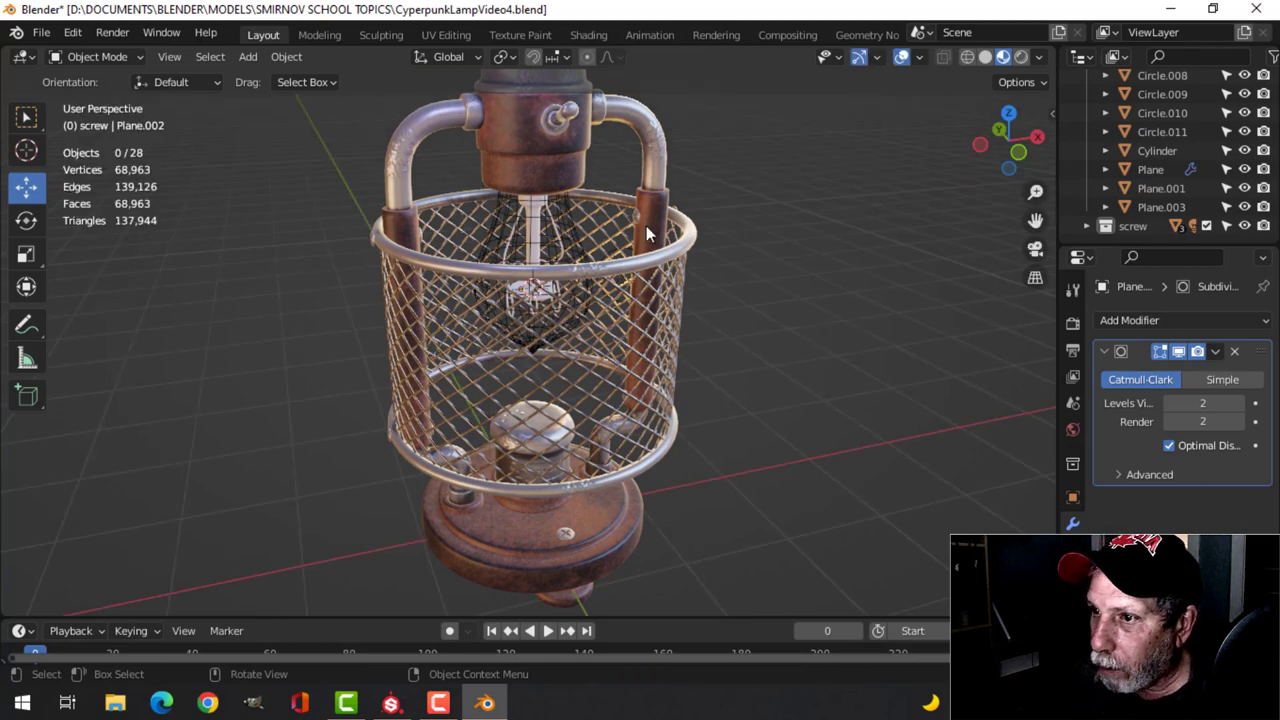
# Set the bulb glass's viewport display from wireframe to Textured.
pyautogui.click(563, 232)
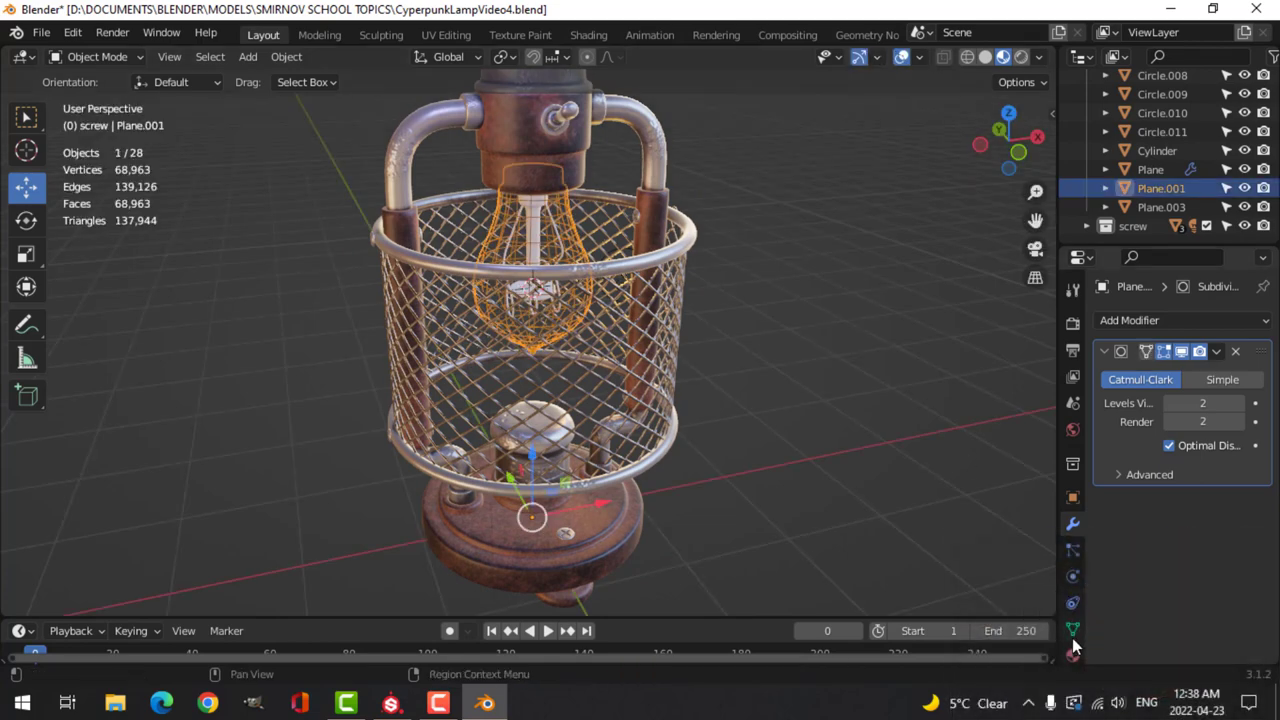
pyautogui.click(1074, 499)
pyautogui.scroll(-8, 1170, 557)
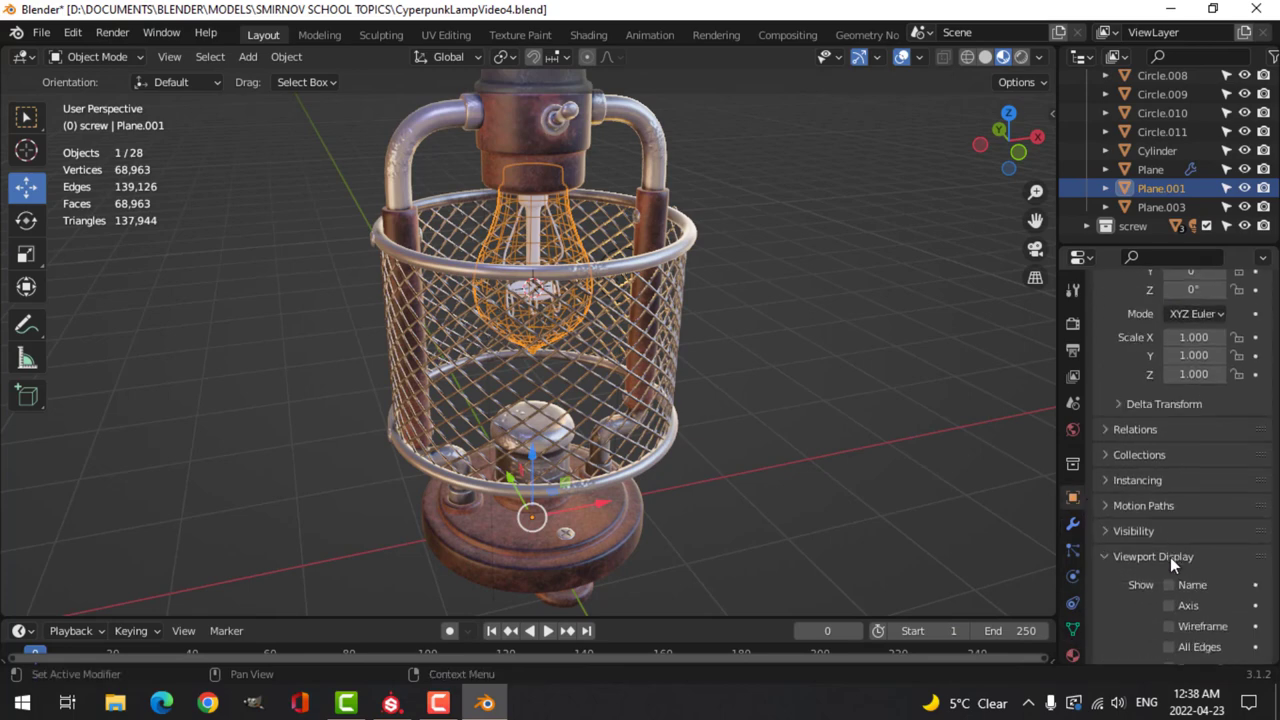
pyautogui.scroll(-3, 1170, 620)
pyautogui.click(1193, 570)
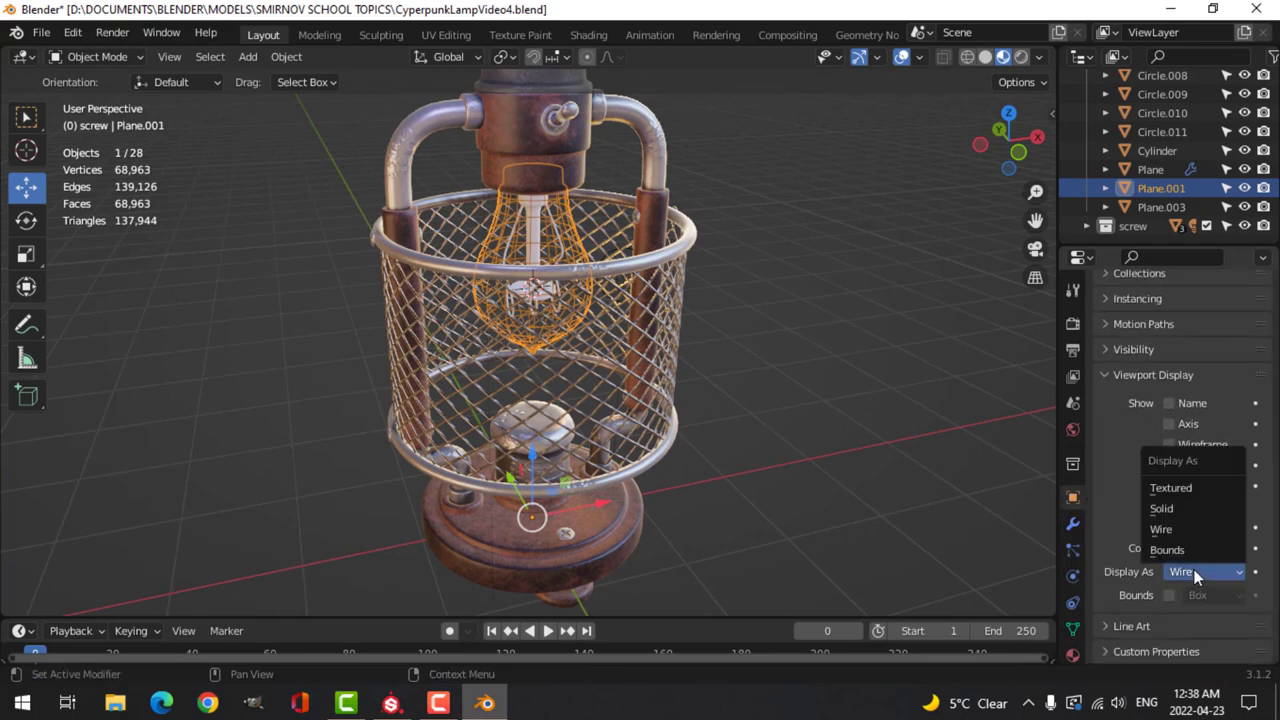
pyautogui.click(1182, 490)
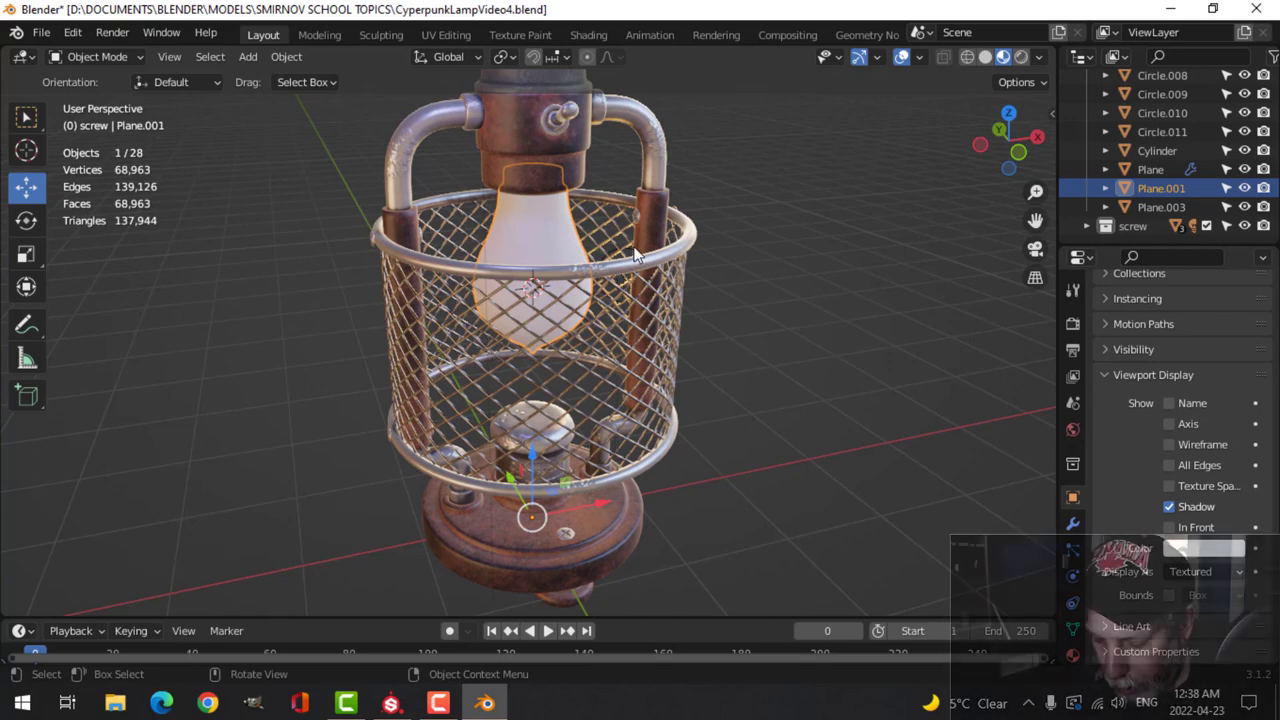
# Isolate the bulb glass in local view in the UV Editing workspace and enter Edit Mode on it.
pyautogui.press('KP_Divide')
pyautogui.moveTo(581, 252); pyautogui.dragTo(610, 262, button='middle')
pyautogui.click(444, 34)
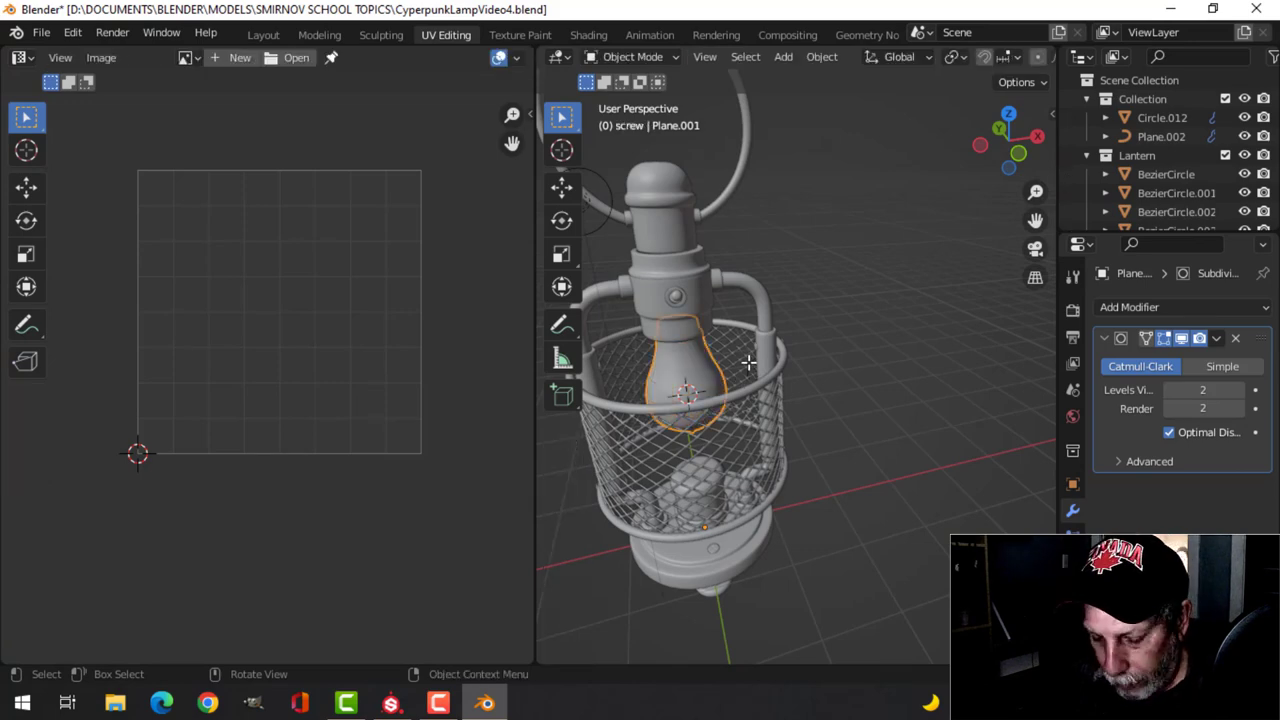
pyautogui.press('KP_Divide')
pyautogui.moveTo(848, 363); pyautogui.dragTo(750, 373, button='middle')
pyautogui.press('Tab')
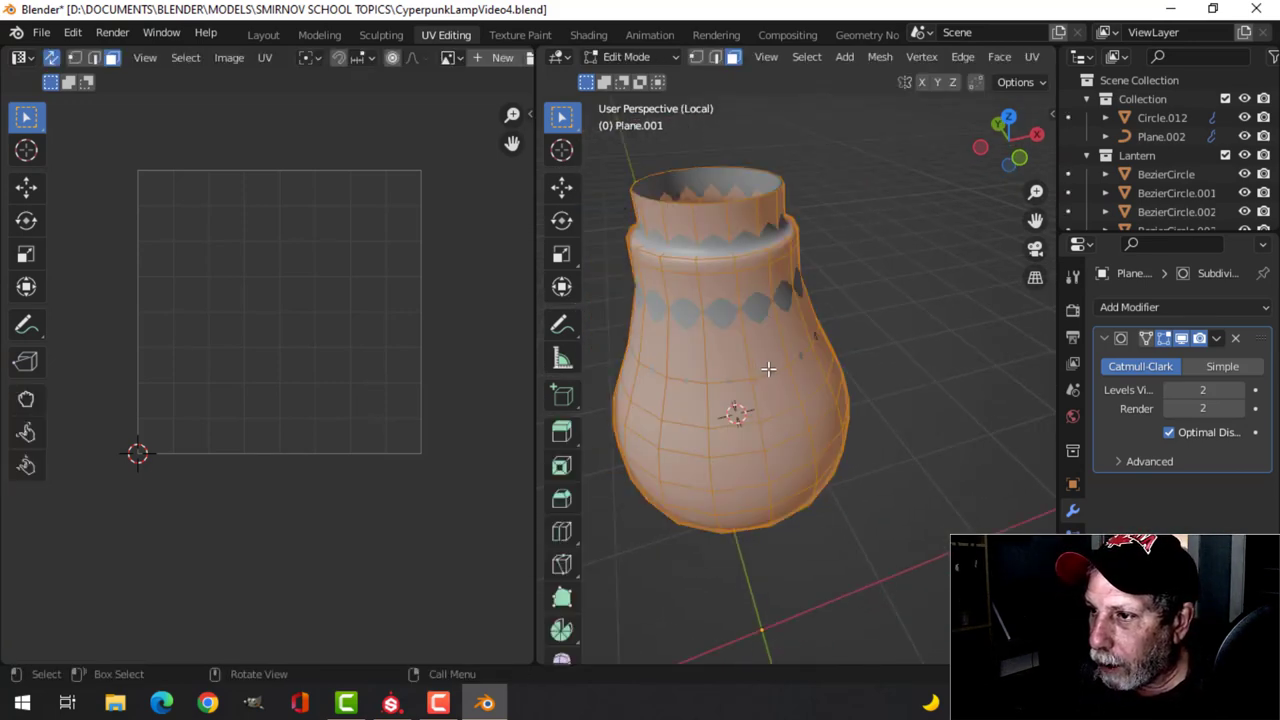
# Unwrap all faces of the bulb glass and scale the UV island down slightly to fit inside the UV bounds.
pyautogui.moveTo(837, 389); pyautogui.dragTo(940, 377, button='middle')
pyautogui.moveTo(1039, 373); pyautogui.dragTo(851, 366, button='middle')
pyautogui.press('u')
pyautogui.click(852, 367)
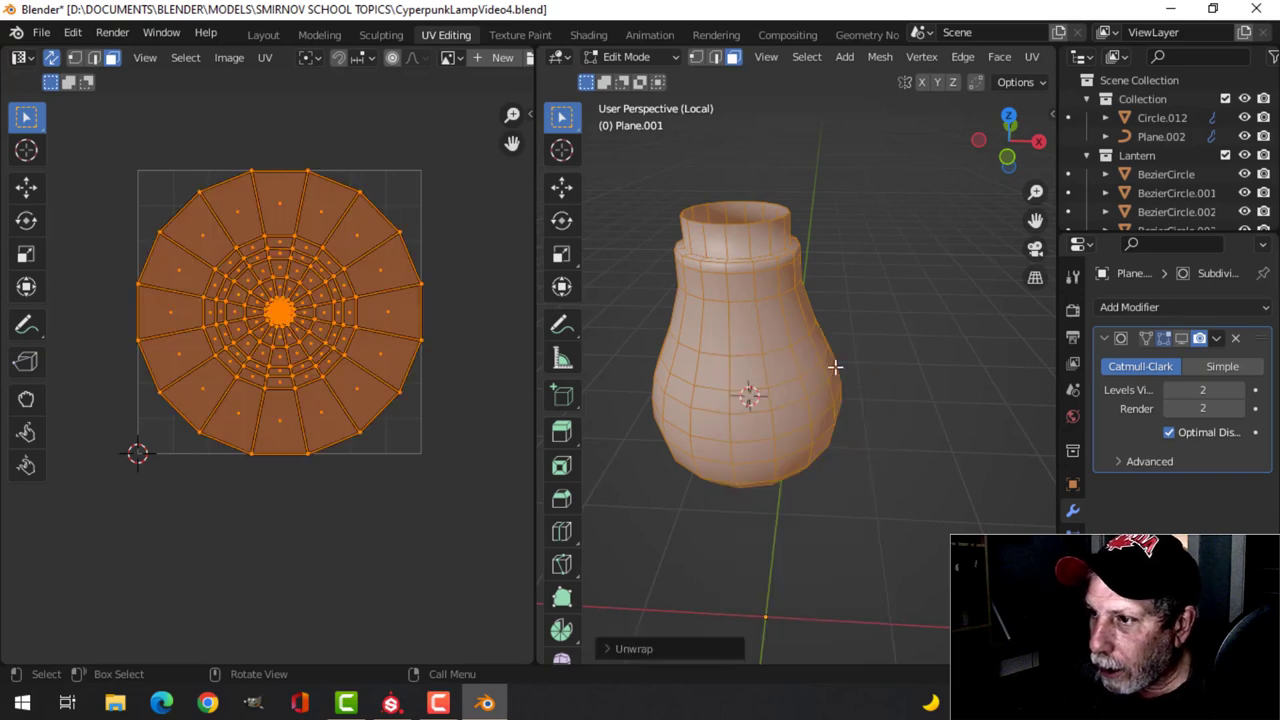
pyautogui.press('s')
pyautogui.click(486, 349)
pyautogui.scroll(1, 442, 365)
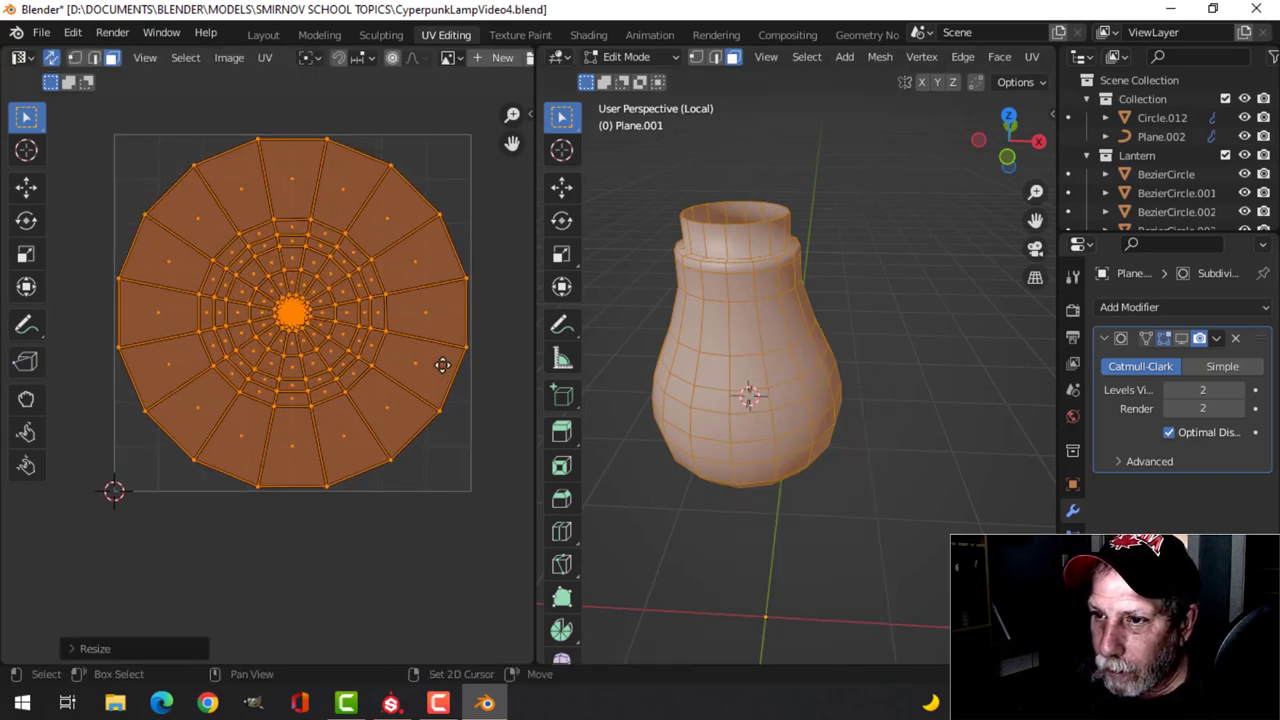
# Return the bulb glass to Object Mode and save the file.
pyautogui.press('Tab')
pyautogui.moveTo(846, 371)
pyautogui.mouseDown(button='middle')
pyautogui.moveTo(817, 357)
pyautogui.moveTo(789, 314)
pyautogui.moveTo(771, 325)
pyautogui.moveTo(772, 350)
pyautogui.mouseUp(button='middle')
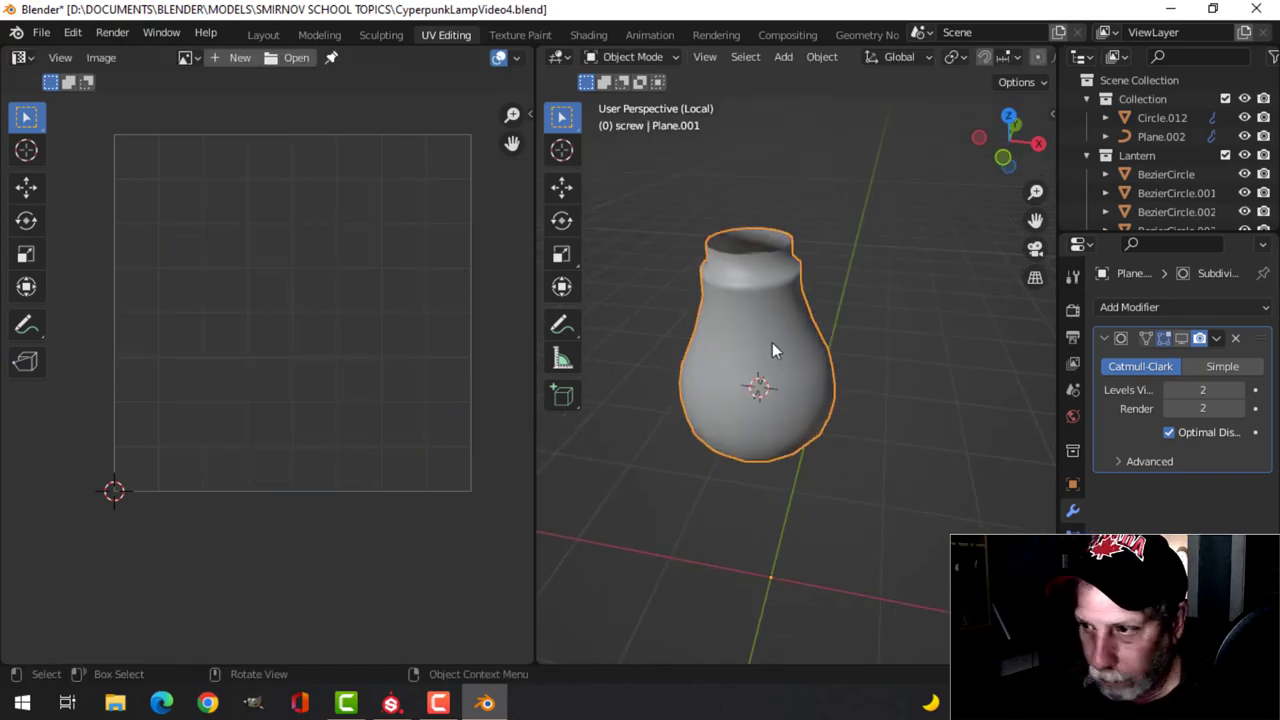
pyautogui.hotkey('ctrl', 's')
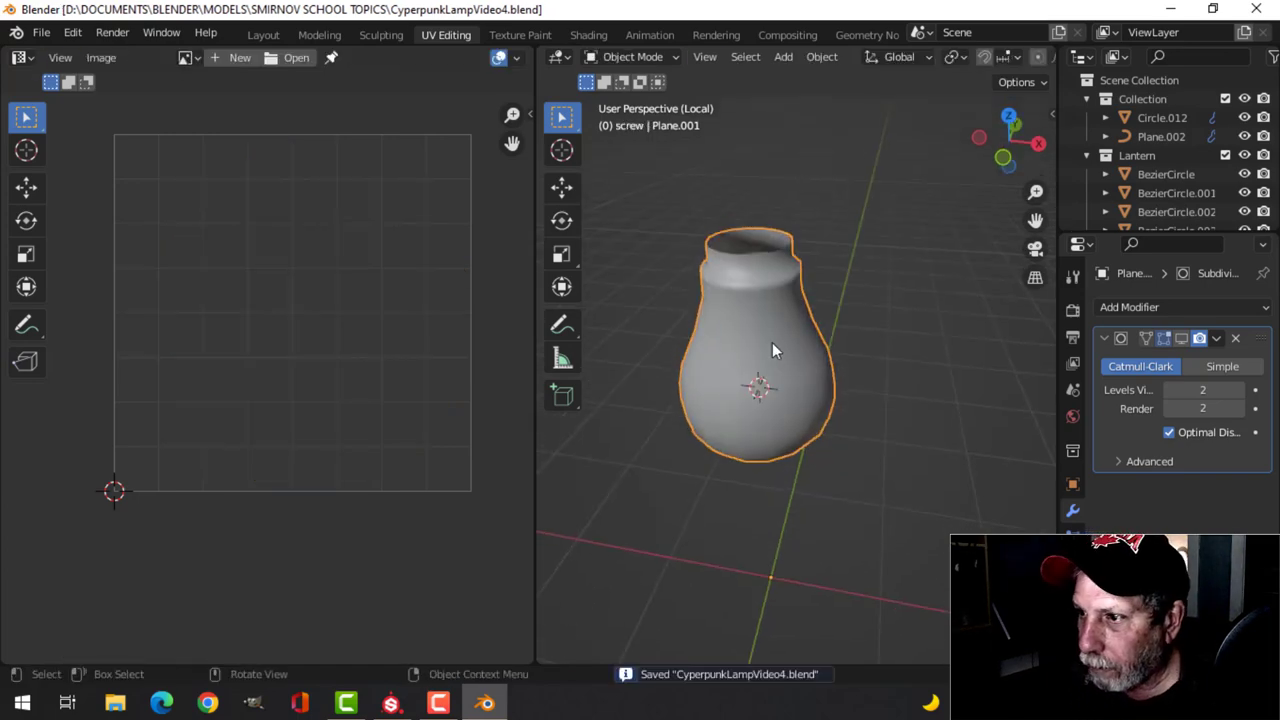
pyautogui.click(36, 38)
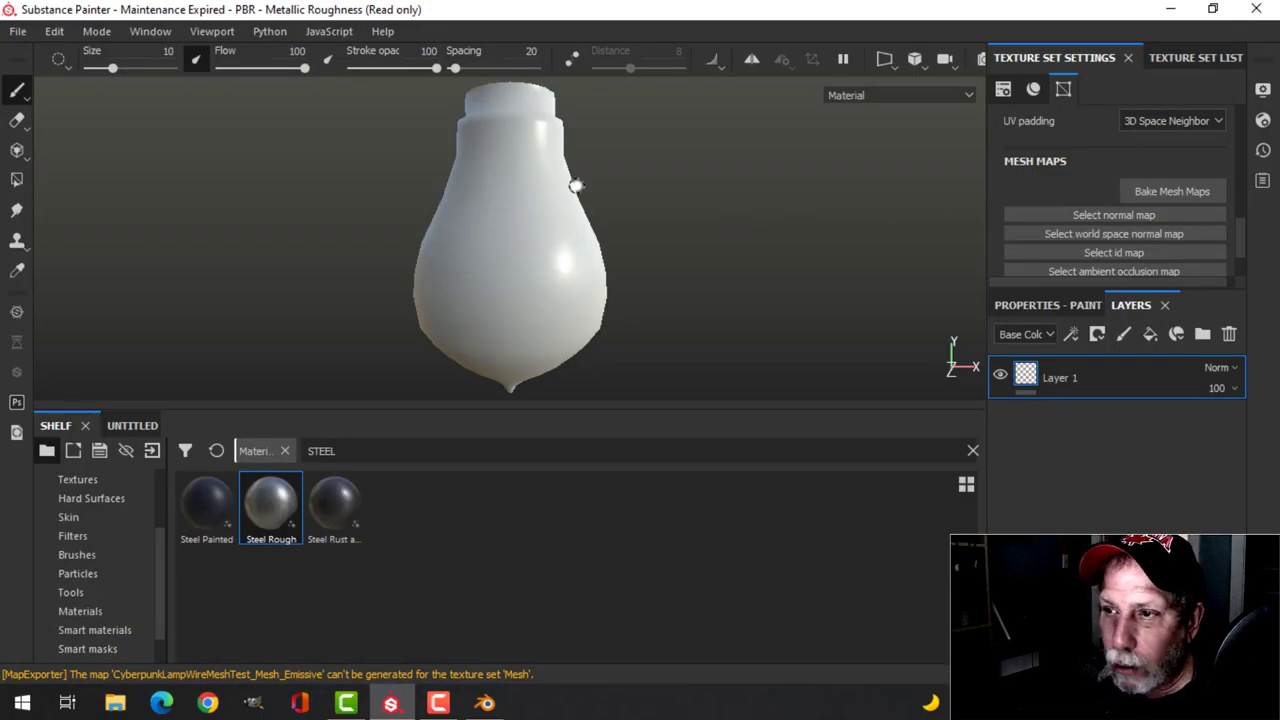
# In Substance Painter, bake the bulb's mesh maps at 1024 without ID, using the low poly mesh as the high poly mesh.
pyautogui.moveTo(558, 193)
pyautogui.keyDown('alt'); pyautogui.mouseDown()
pyautogui.moveTo(528, 194)
pyautogui.moveTo(497, 253)
pyautogui.moveTo(503, 194)
pyautogui.moveTo(529, 231)
pyautogui.moveTo(503, 240)
pyautogui.moveTo(523, 226)
pyautogui.mouseUp(); pyautogui.keyUp('alt')
pyautogui.moveTo(523, 226)
pyautogui.keyDown('alt'); pyautogui.mouseDown(button='middle')
pyautogui.moveTo(523, 206)
pyautogui.moveTo(514, 228)
pyautogui.mouseUp(button='middle'); pyautogui.keyUp('alt')
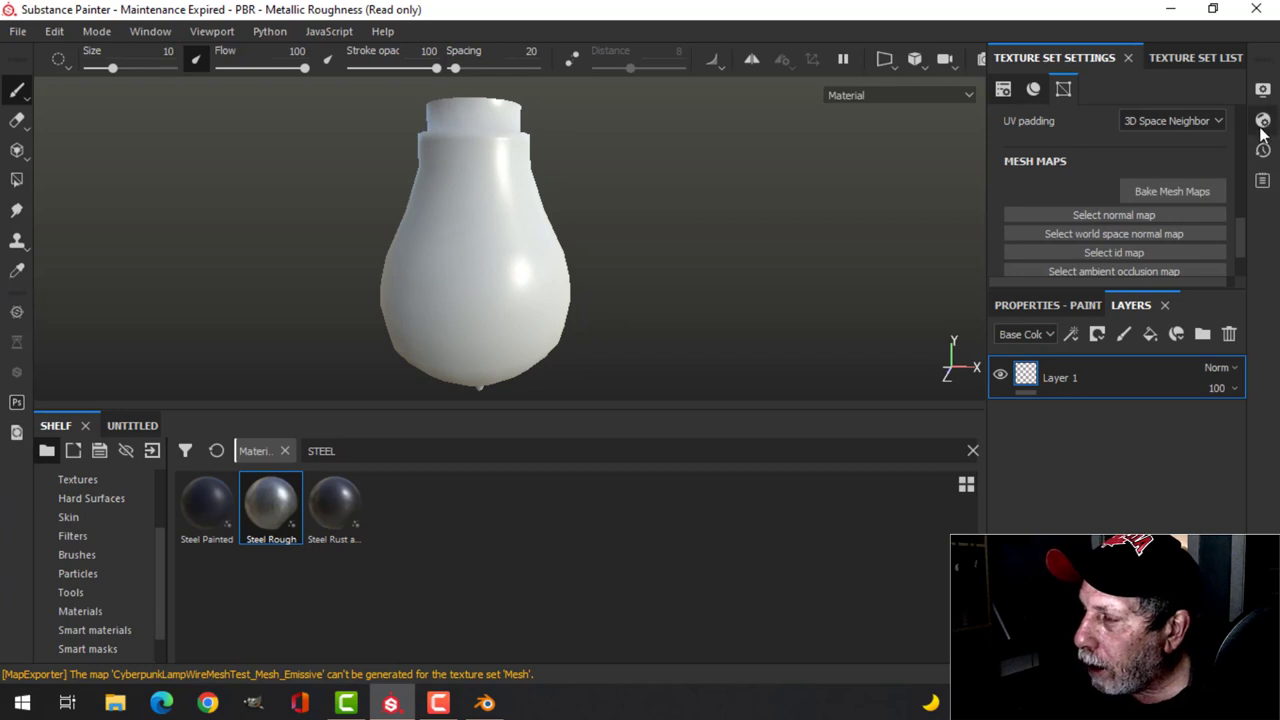
pyautogui.click(1172, 191)
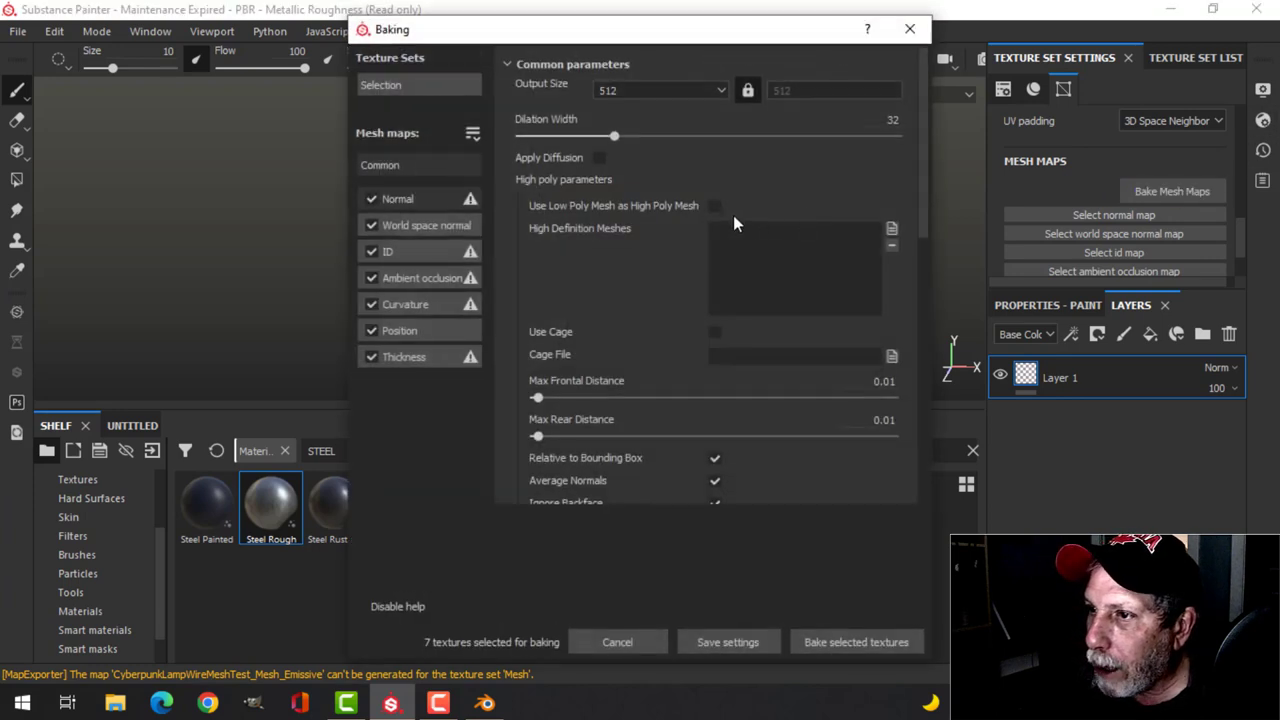
pyautogui.click(676, 88)
pyautogui.click(628, 167)
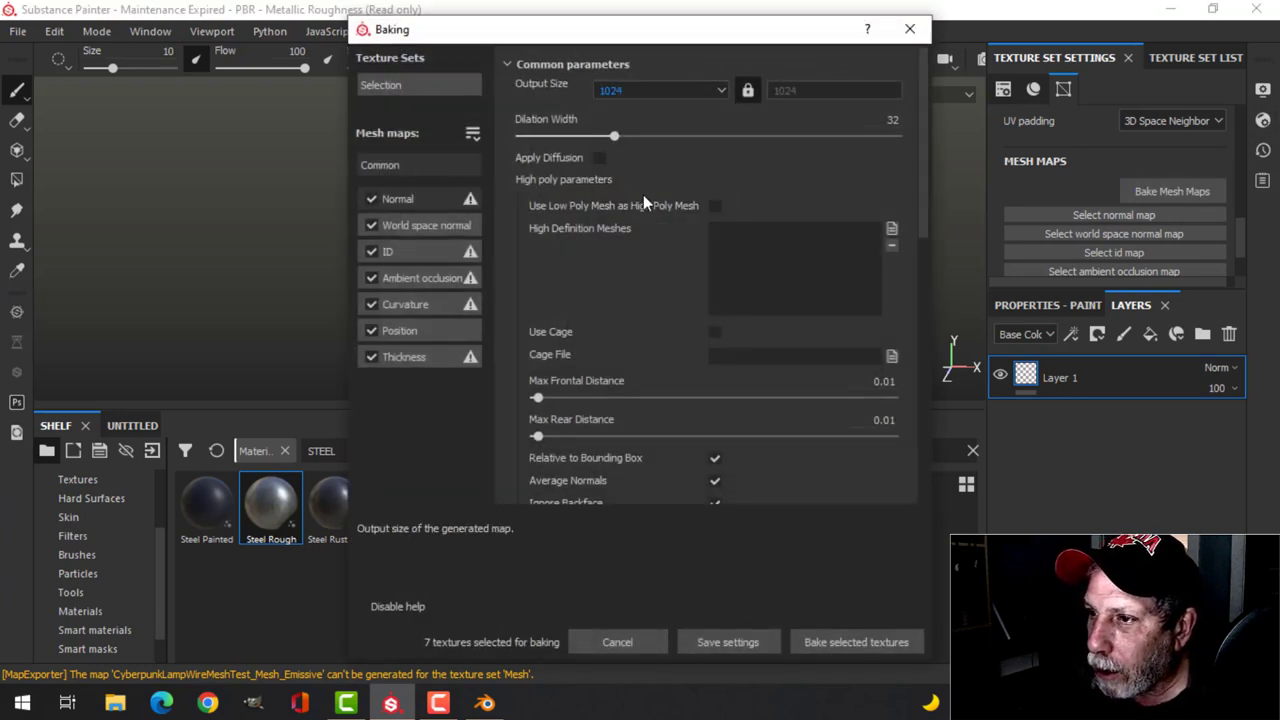
pyautogui.click(715, 206)
pyautogui.click(371, 251)
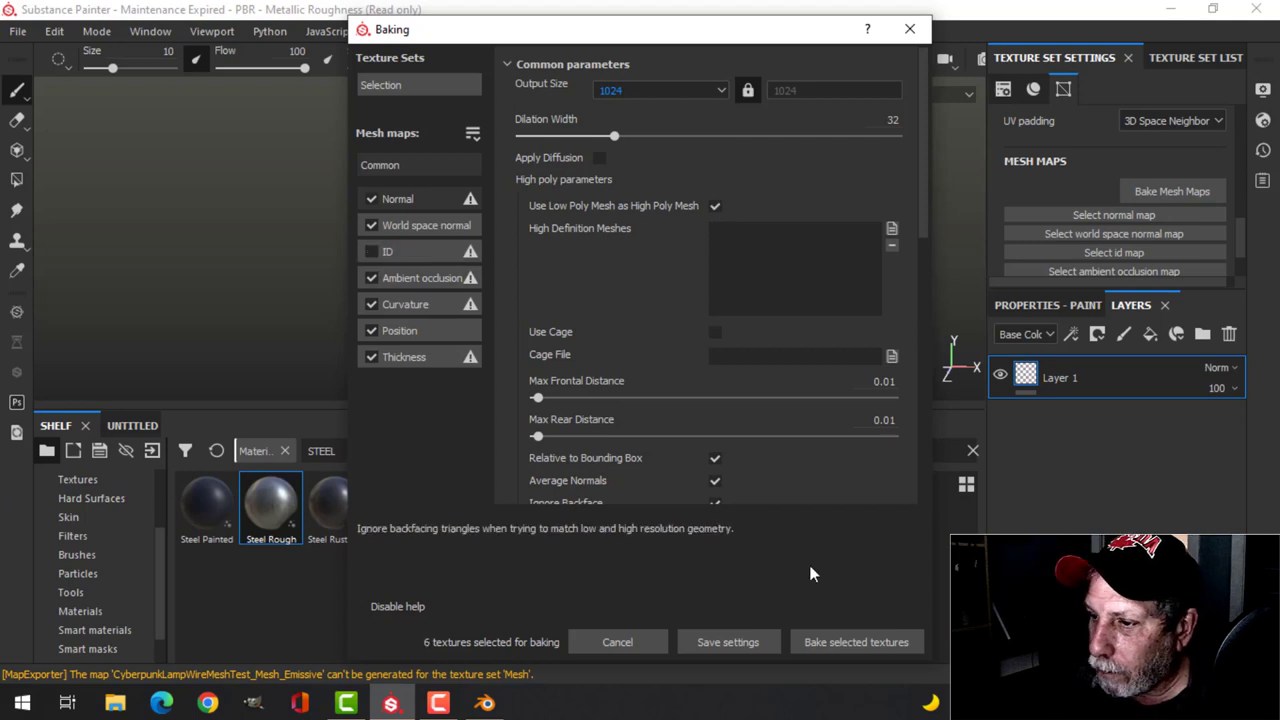
pyautogui.click(836, 643)
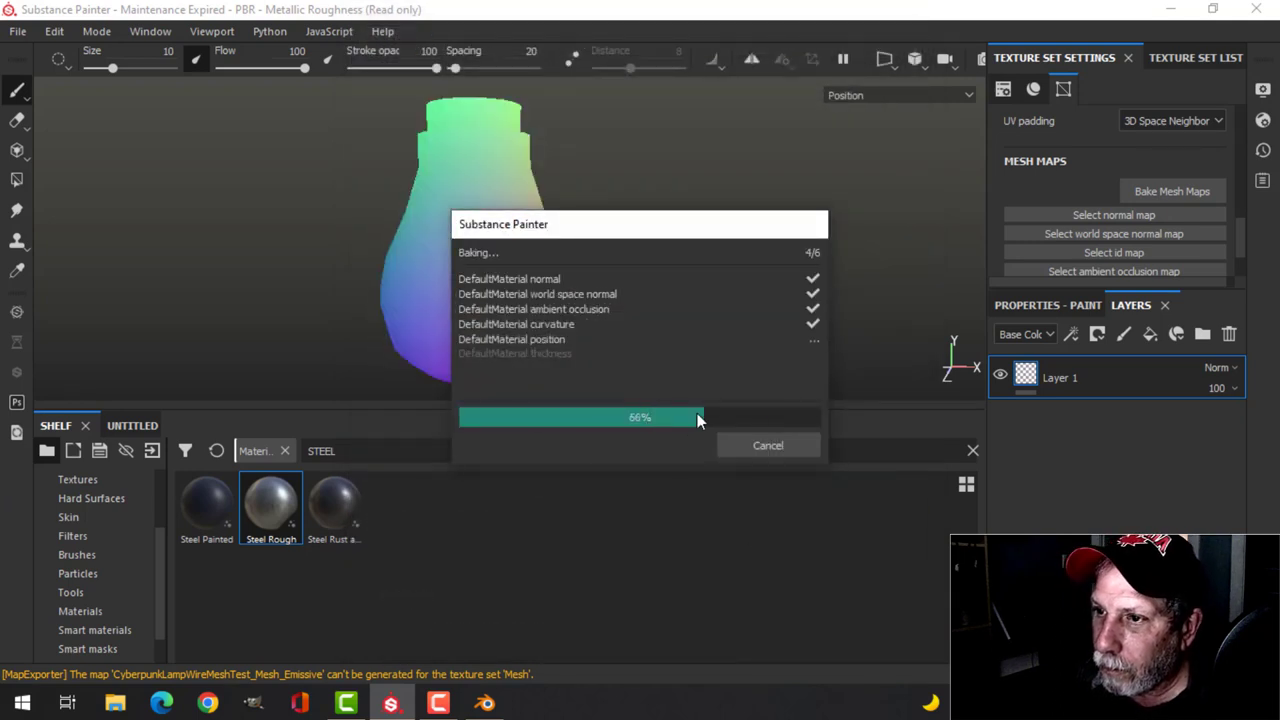
pyautogui.click(772, 449)
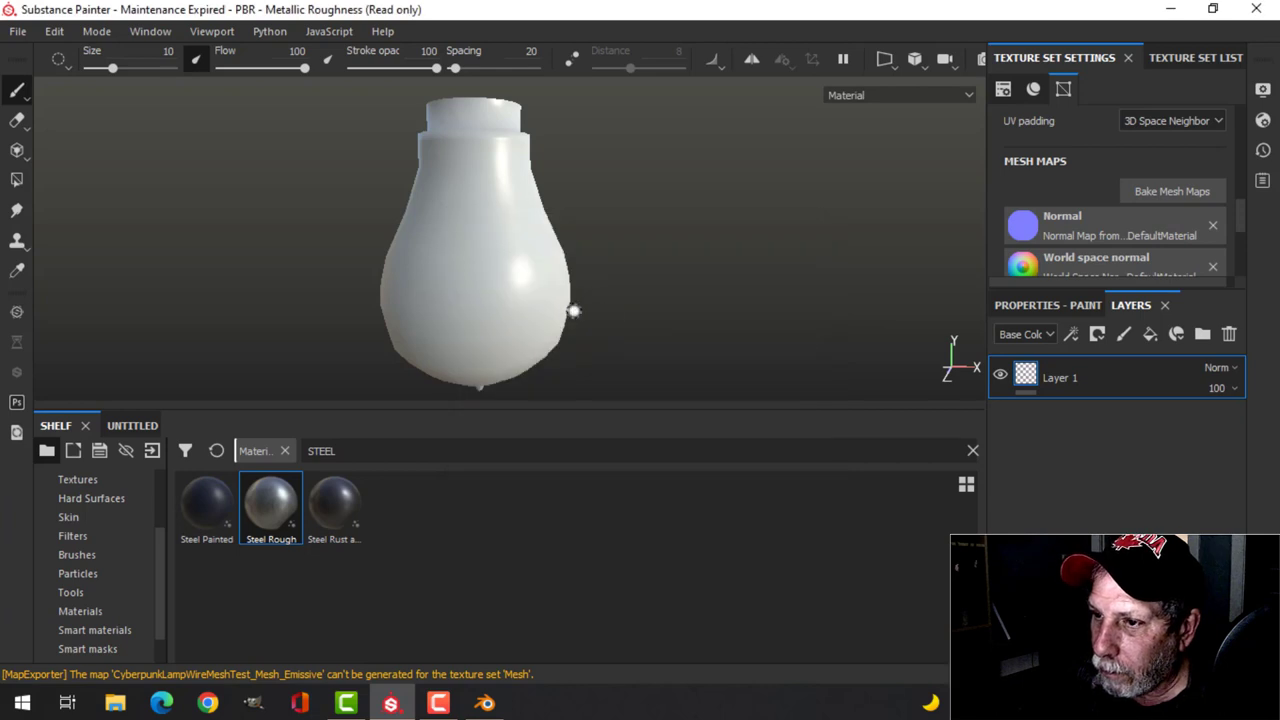
# Replace the main pbr-metal-rough shader with the pbr-metal variant that supports transparency.
pyautogui.moveTo(567, 311)
pyautogui.keyDown('alt'); pyautogui.mouseDown()
pyautogui.moveTo(517, 211)
pyautogui.moveTo(554, 214)
pyautogui.moveTo(569, 254)
pyautogui.moveTo(571, 214)
pyautogui.moveTo(560, 240)
pyautogui.moveTo(566, 231)
pyautogui.moveTo(583, 305)
pyautogui.moveTo(566, 300)
pyautogui.mouseUp(); pyautogui.keyUp('alt')
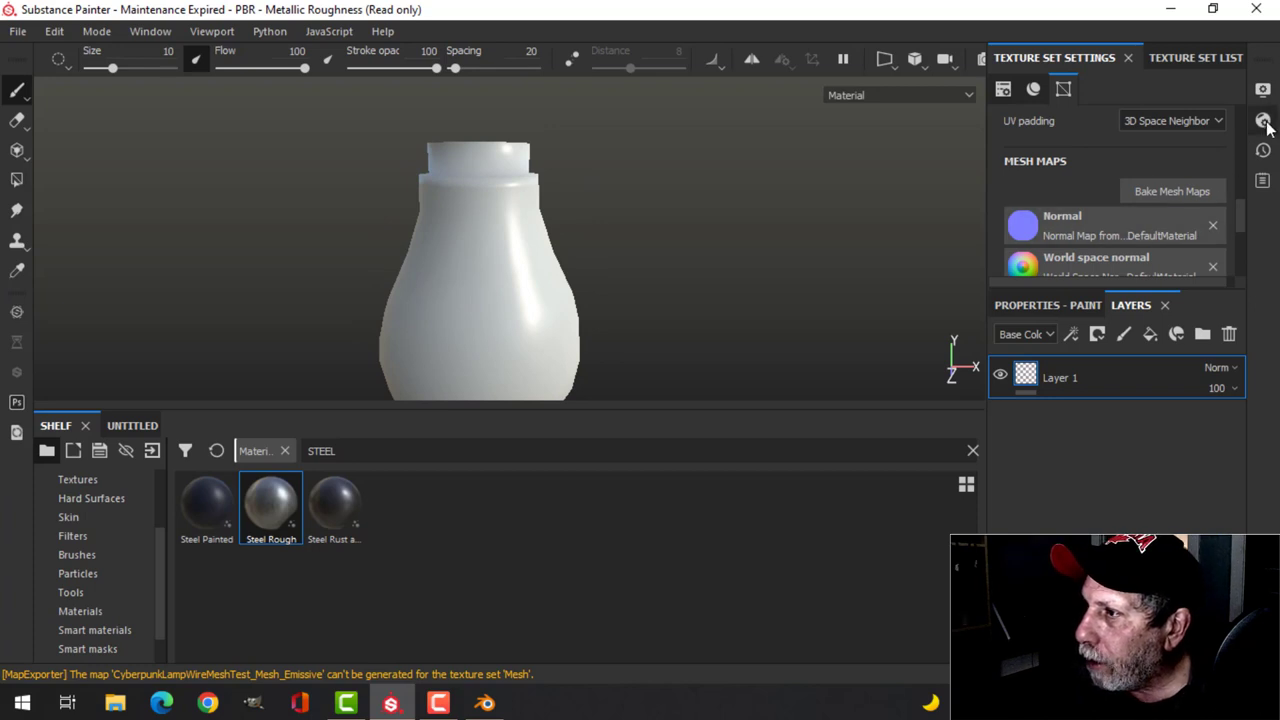
pyautogui.click(1263, 121)
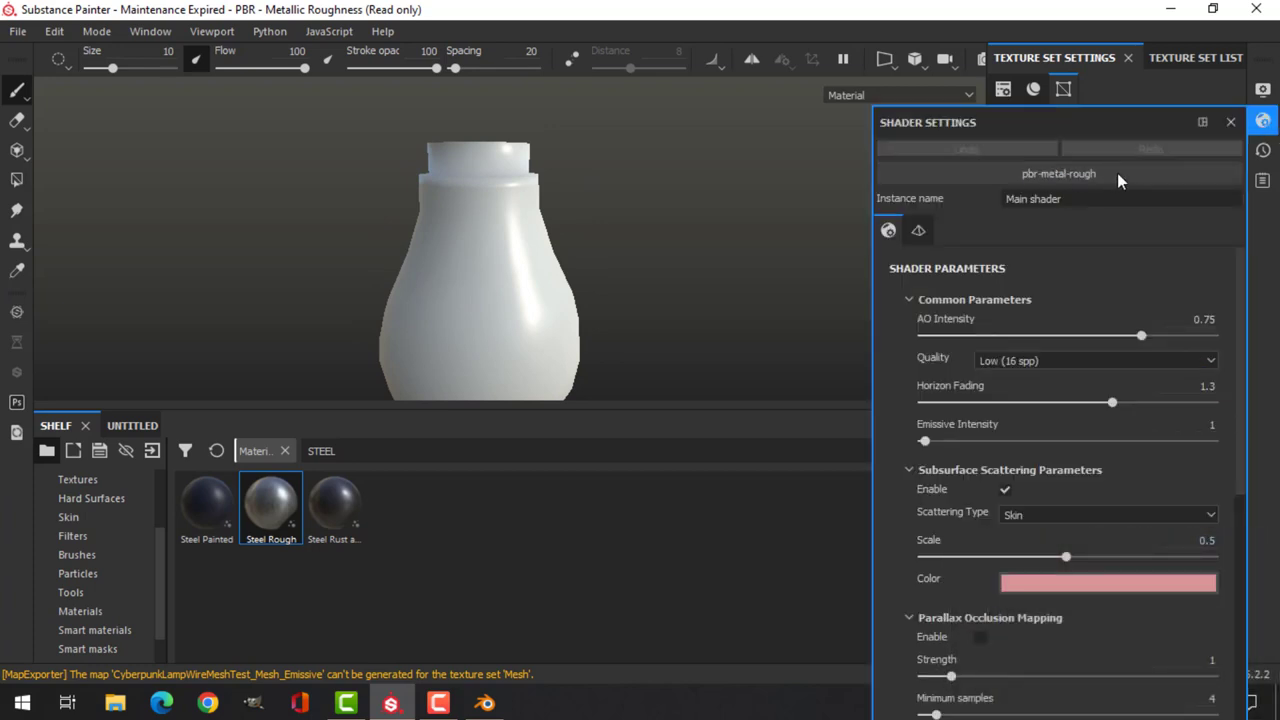
pyautogui.click(1073, 176)
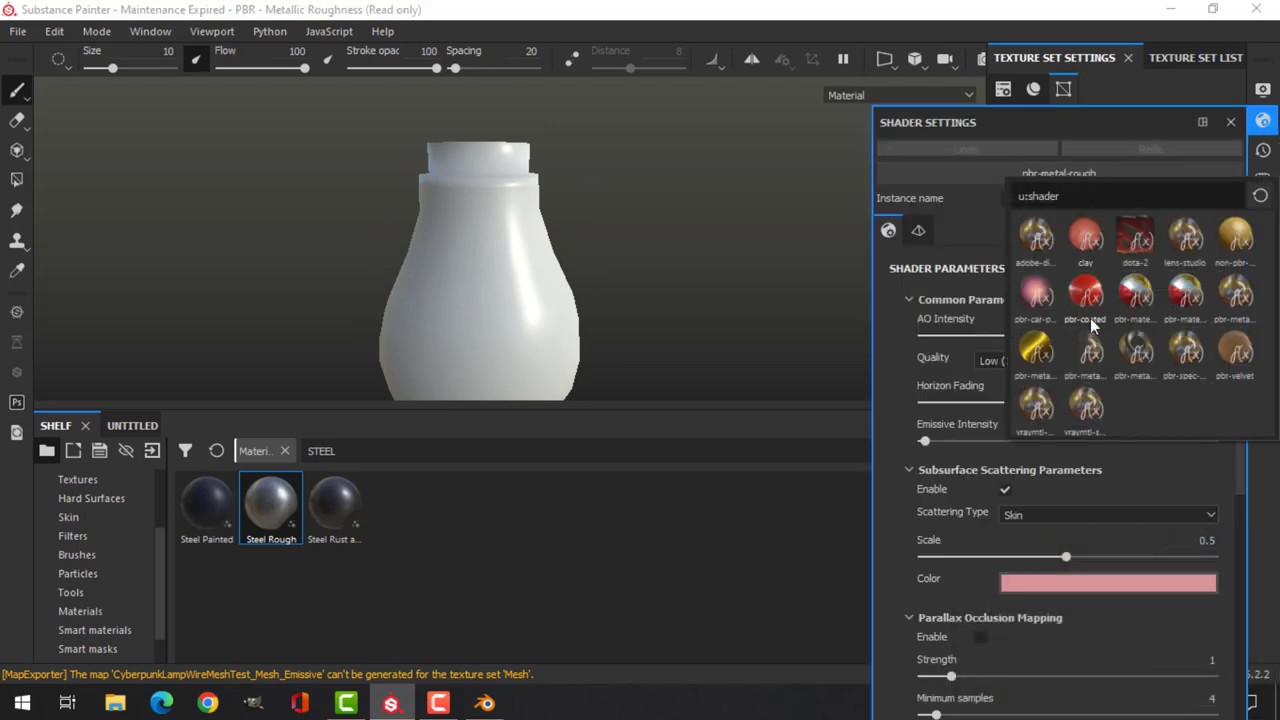
pyautogui.moveTo(1089, 360)
pyautogui.click(1089, 360)
pyautogui.click(1263, 151)
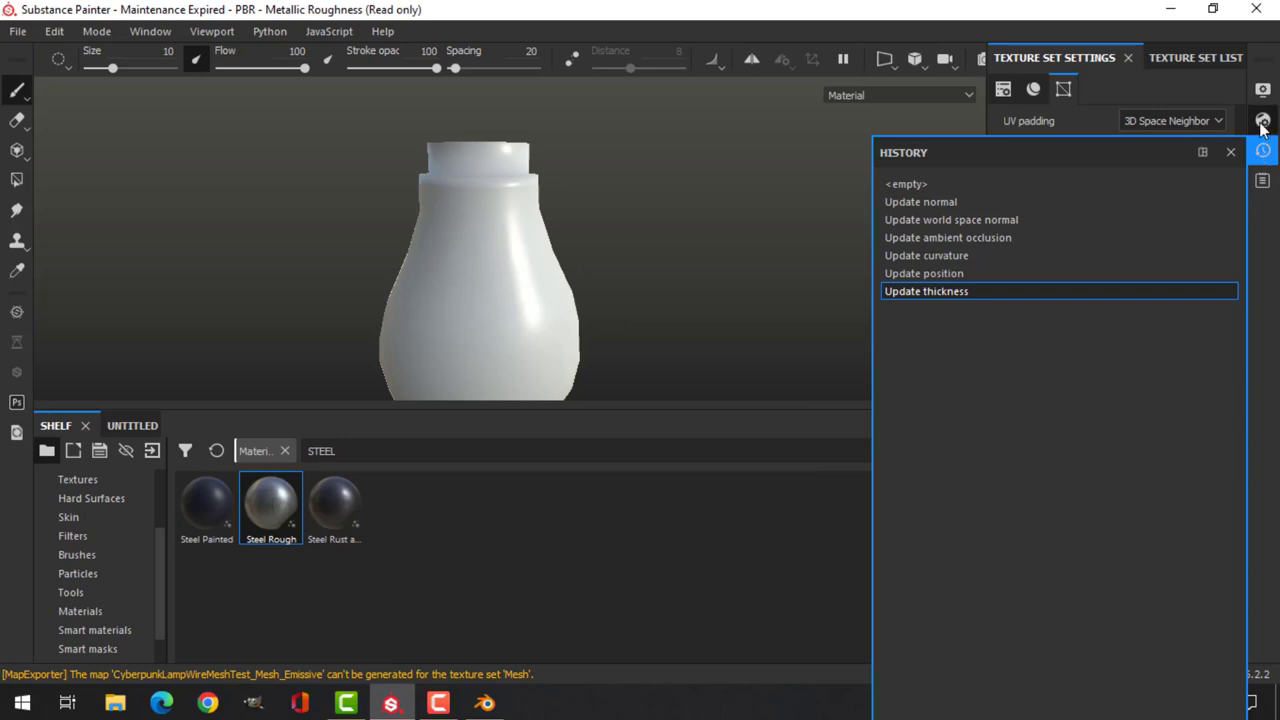
pyautogui.click(1262, 120)
pyautogui.click(1262, 120)
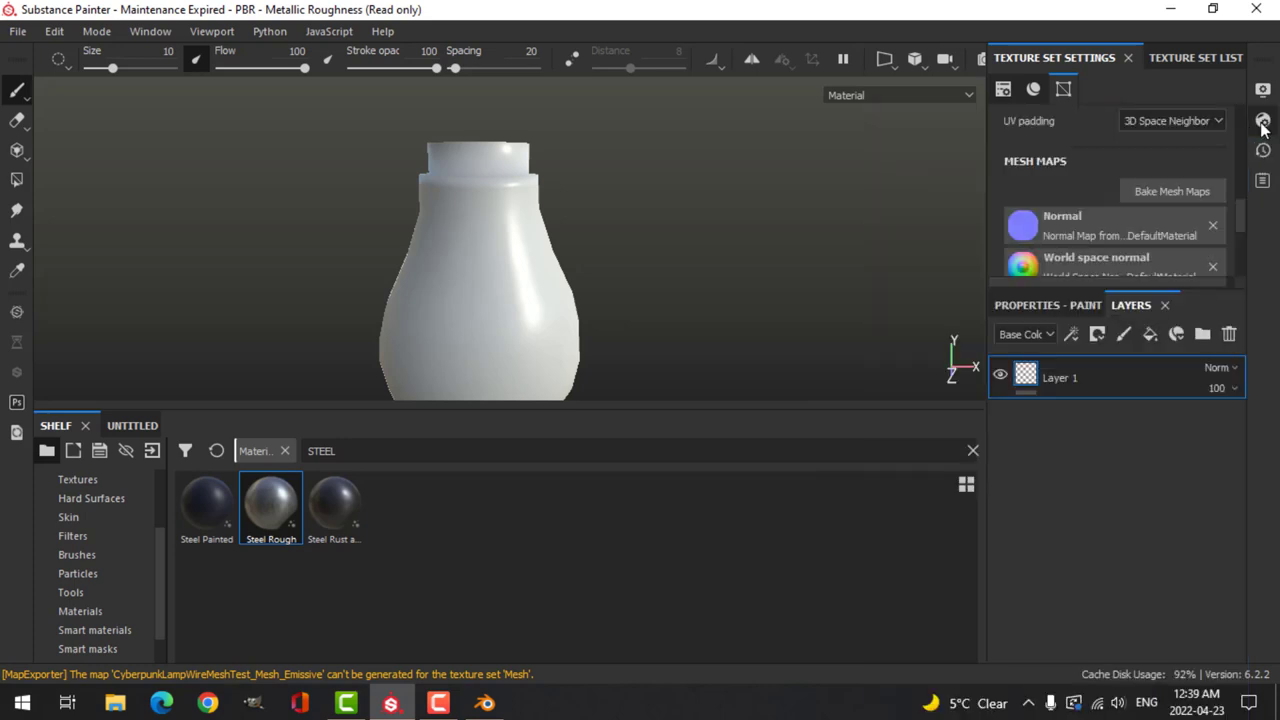
# Add an Opacity channel to the bulb's texture set.
pyautogui.moveTo(1241, 222); pyautogui.dragTo(1245, 170)
pyautogui.click(1213, 166)
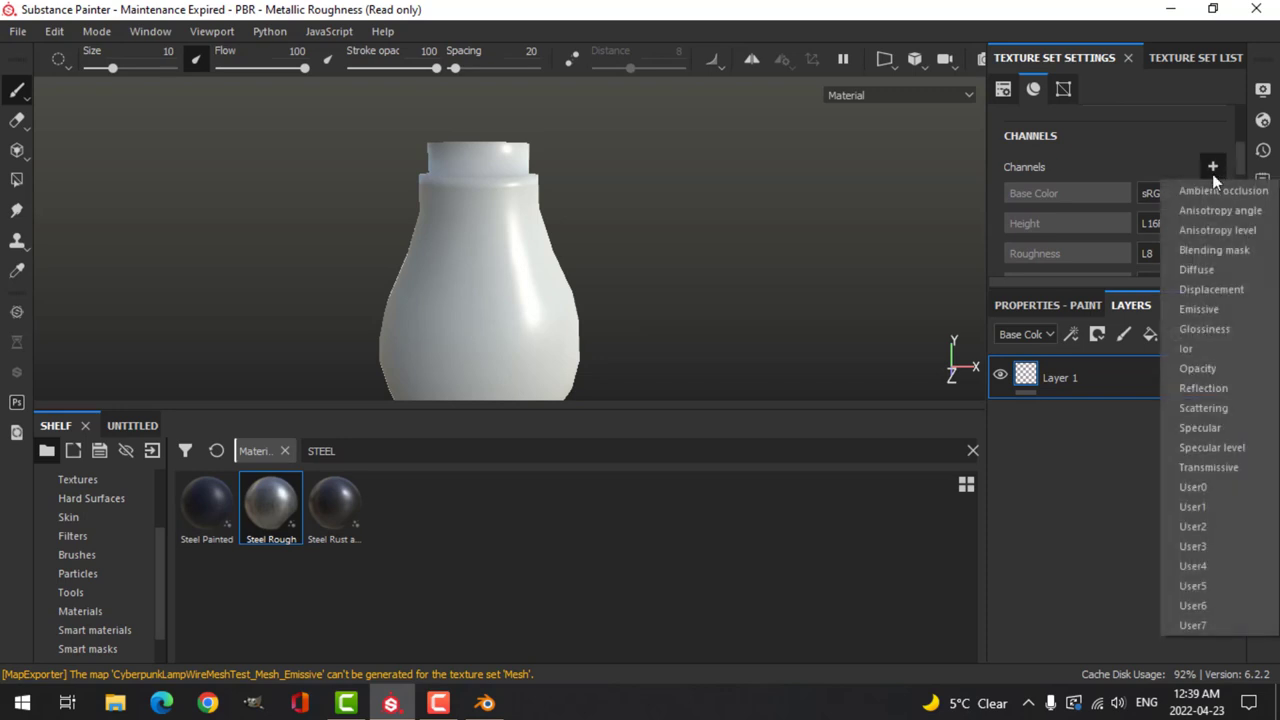
pyautogui.click(1199, 368)
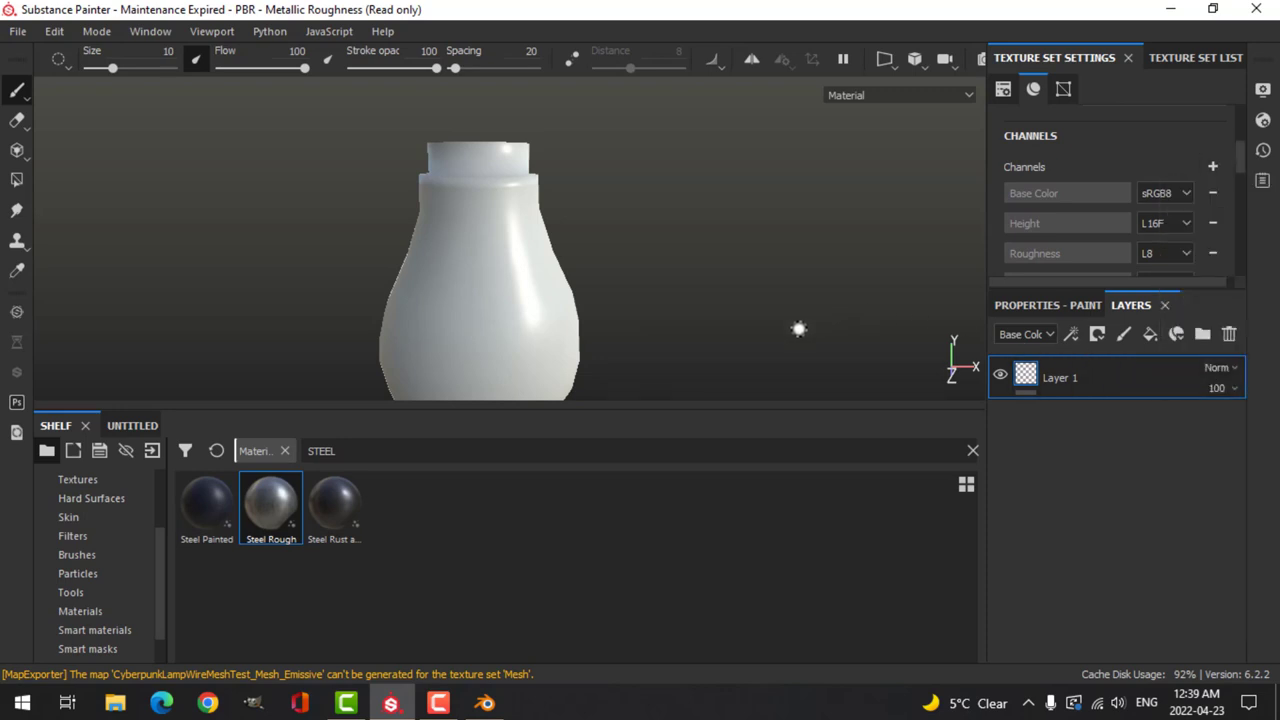
# Rename the DefaultMaterial texture set to Bulb and delete the default Layer 1.
pyautogui.click(1190, 57)
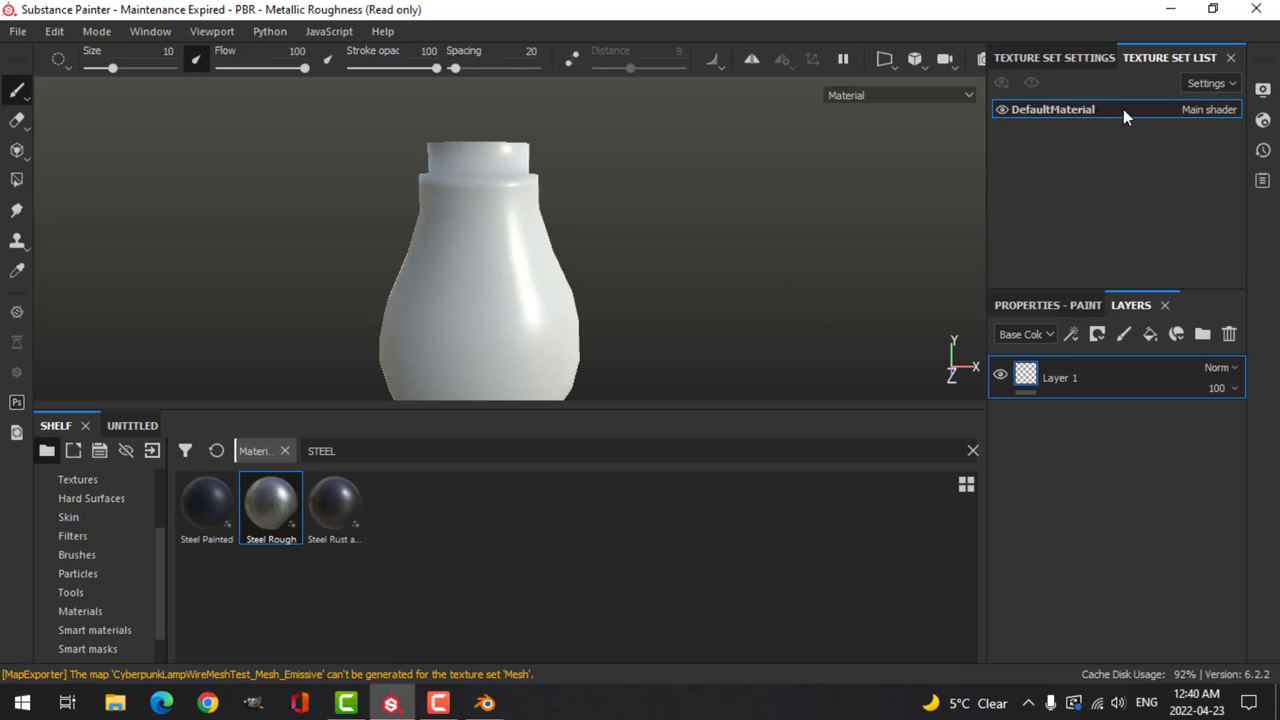
pyautogui.doubleClick(1124, 109)
pyautogui.click(1229, 335)
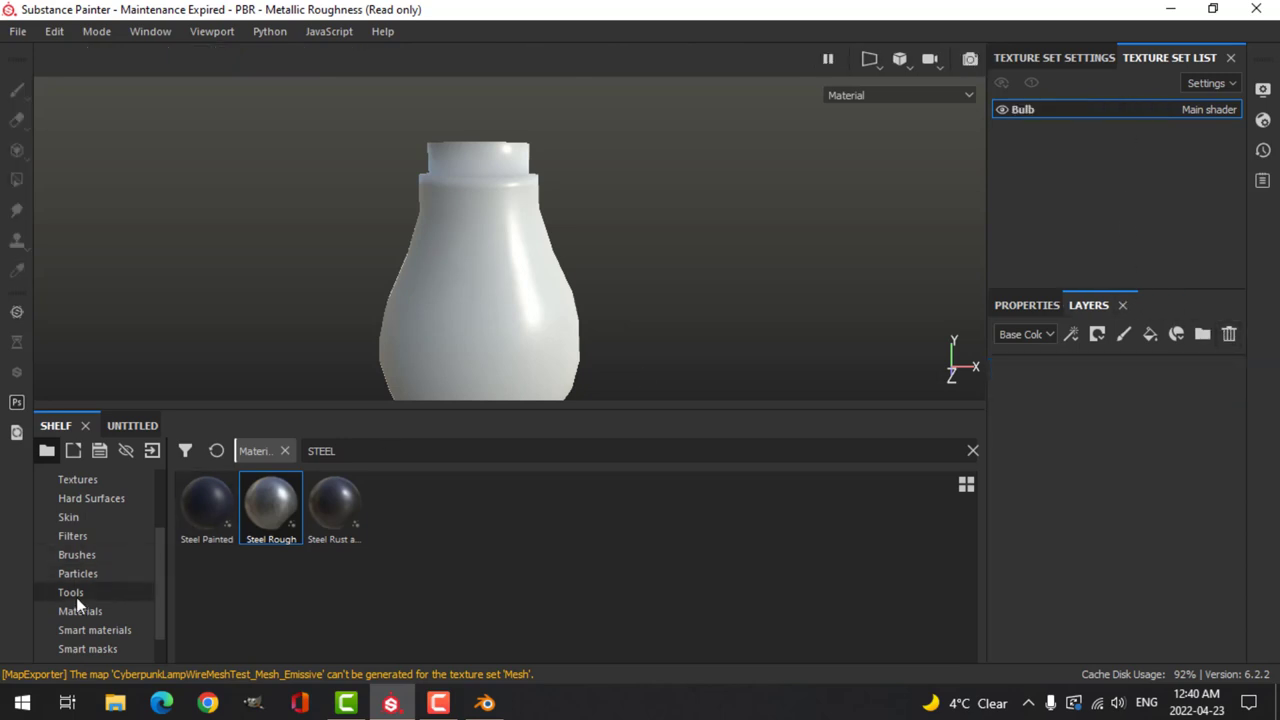
# Search the smart materials for glass and apply Glass Visor to the bulb.
pyautogui.click(94, 630)
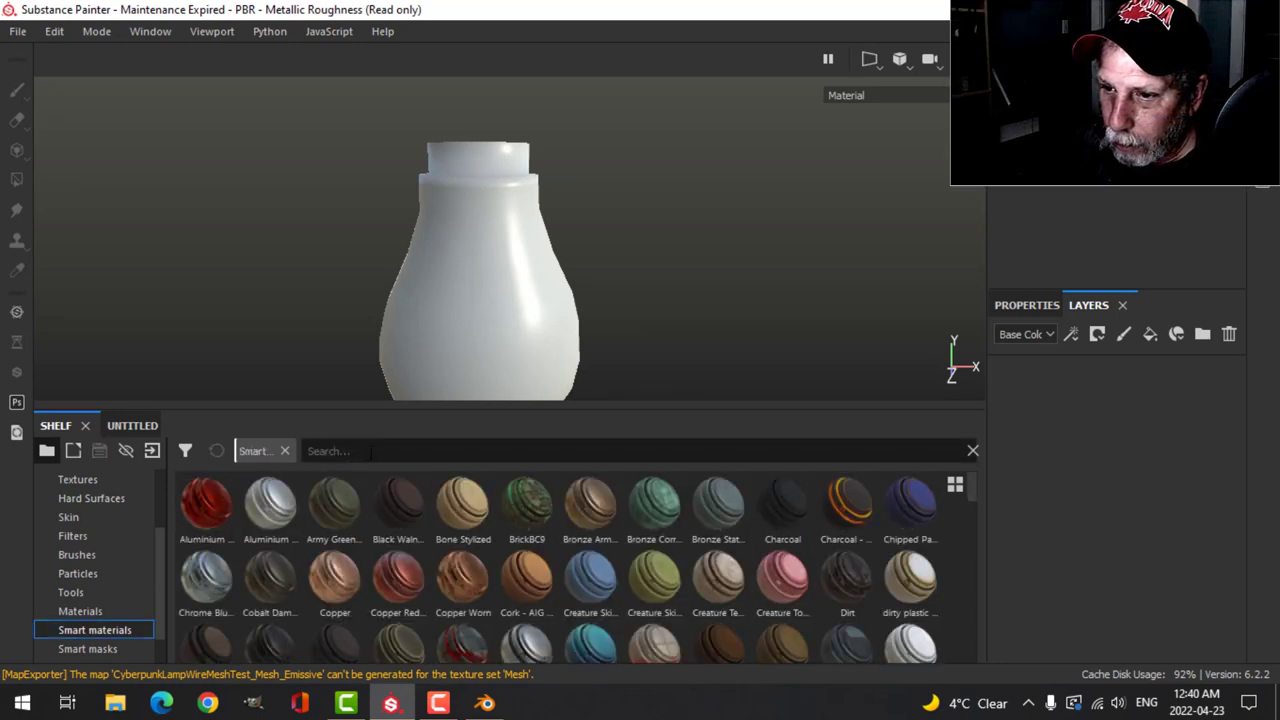
pyautogui.click(375, 451)
pyautogui.write('glass')
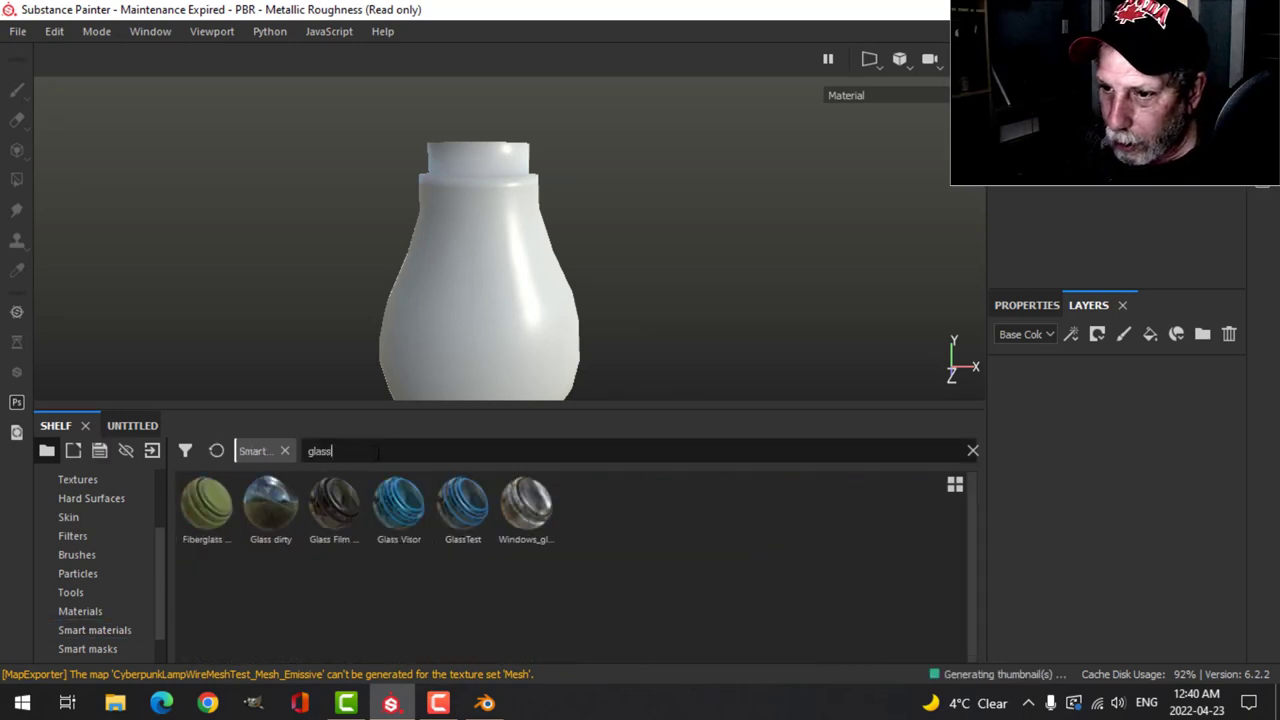
pyautogui.moveTo(395, 515); pyautogui.dragTo(1040, 420)
pyautogui.keyDown('alt'); pyautogui.moveTo(626, 270); pyautogui.dragTo(651, 294); pyautogui.keyUp('alt')
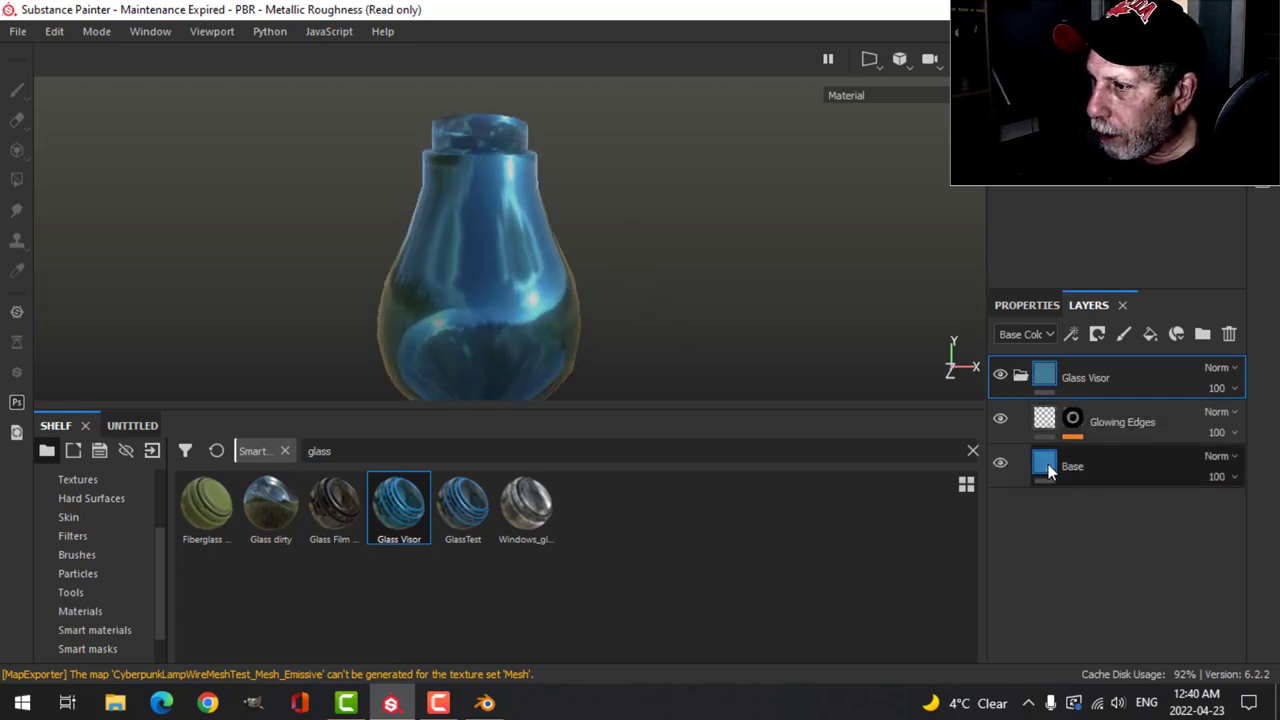
# Lower the opacity of the Glass Visor material's Base layer to about 0.36.
pyautogui.click(1048, 470)
pyautogui.click(1036, 306)
pyautogui.scroll(-3, 1124, 632)
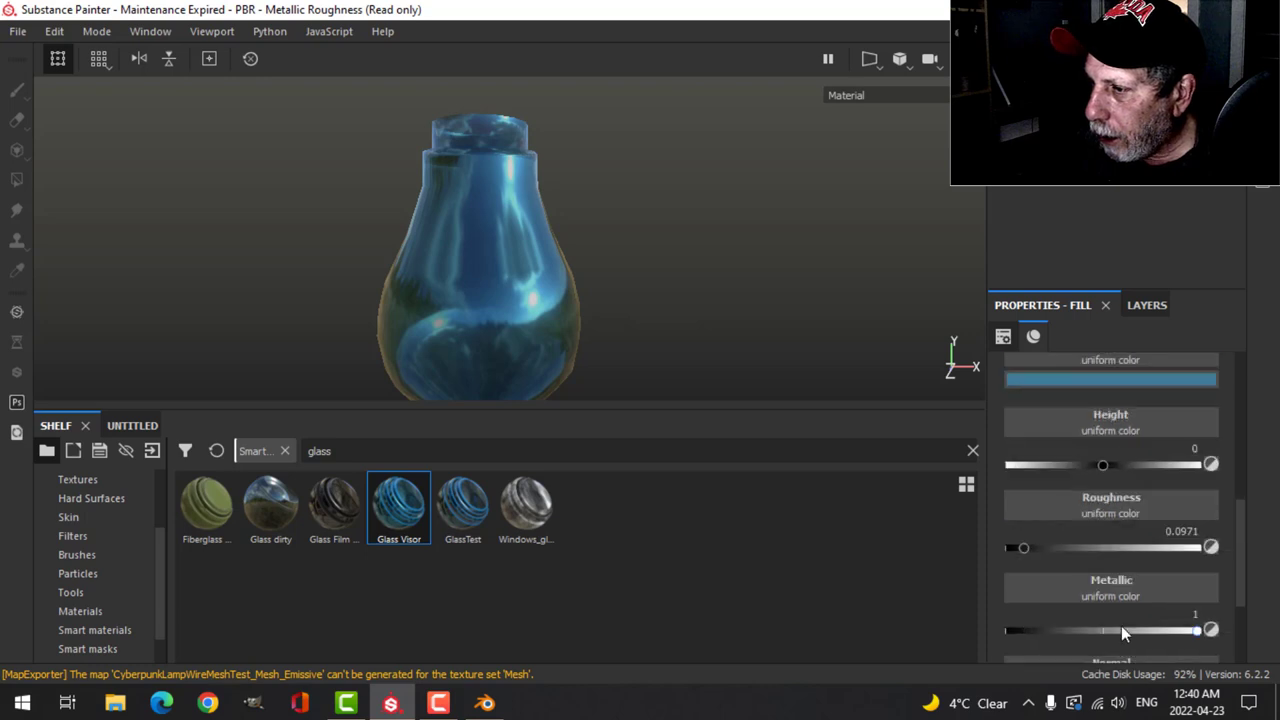
pyautogui.scroll(-2, 1120, 625)
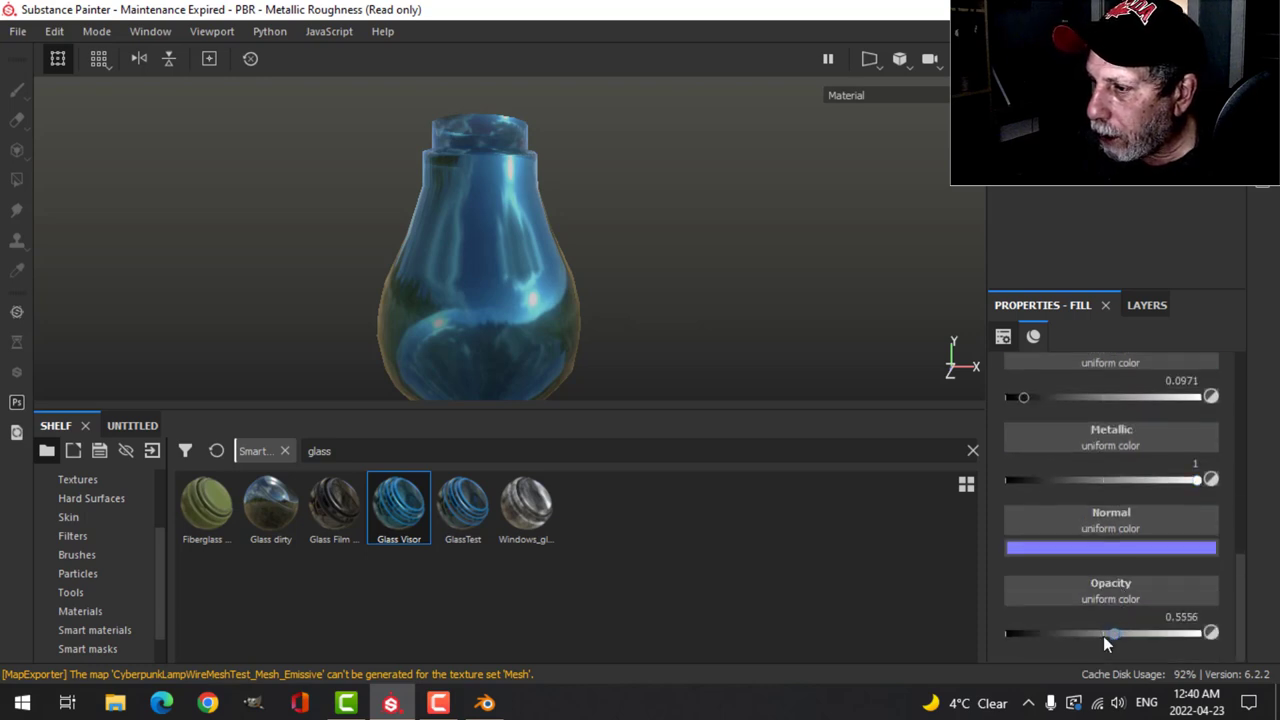
pyautogui.moveTo(1093, 636); pyautogui.dragTo(1075, 635)
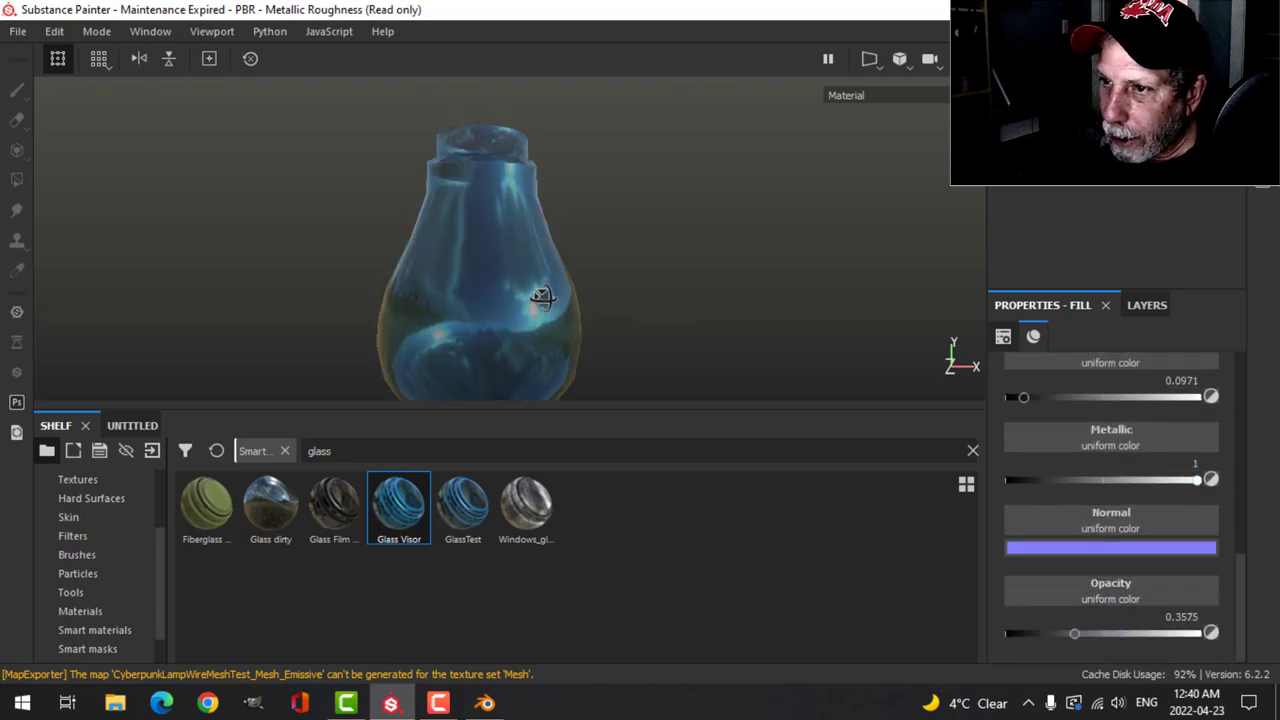
pyautogui.keyDown('alt'); pyautogui.moveTo(542, 288); pyautogui.dragTo(555, 338); pyautogui.keyUp('alt')
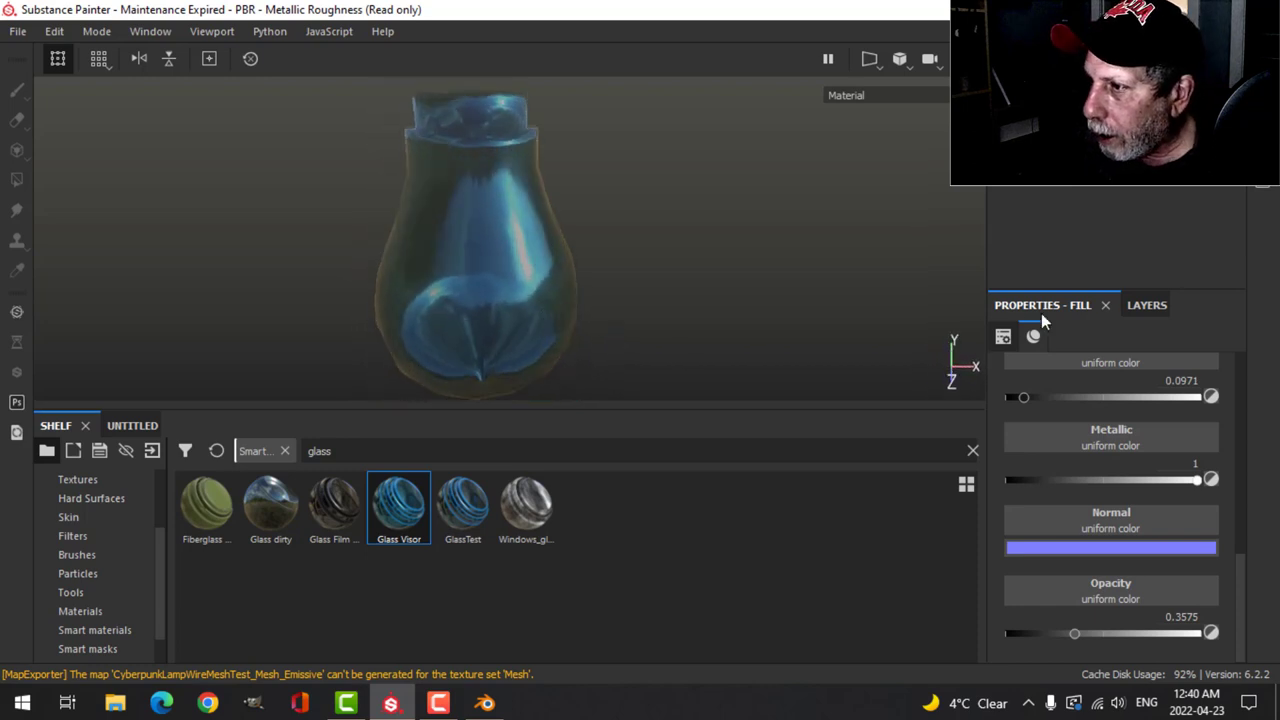
# Add a fill layer with a black mask above the collapsed Glass Visor folder and apply the Dirt Dusty smart mask to it.
pyautogui.click(1146, 305)
pyautogui.click(1020, 375)
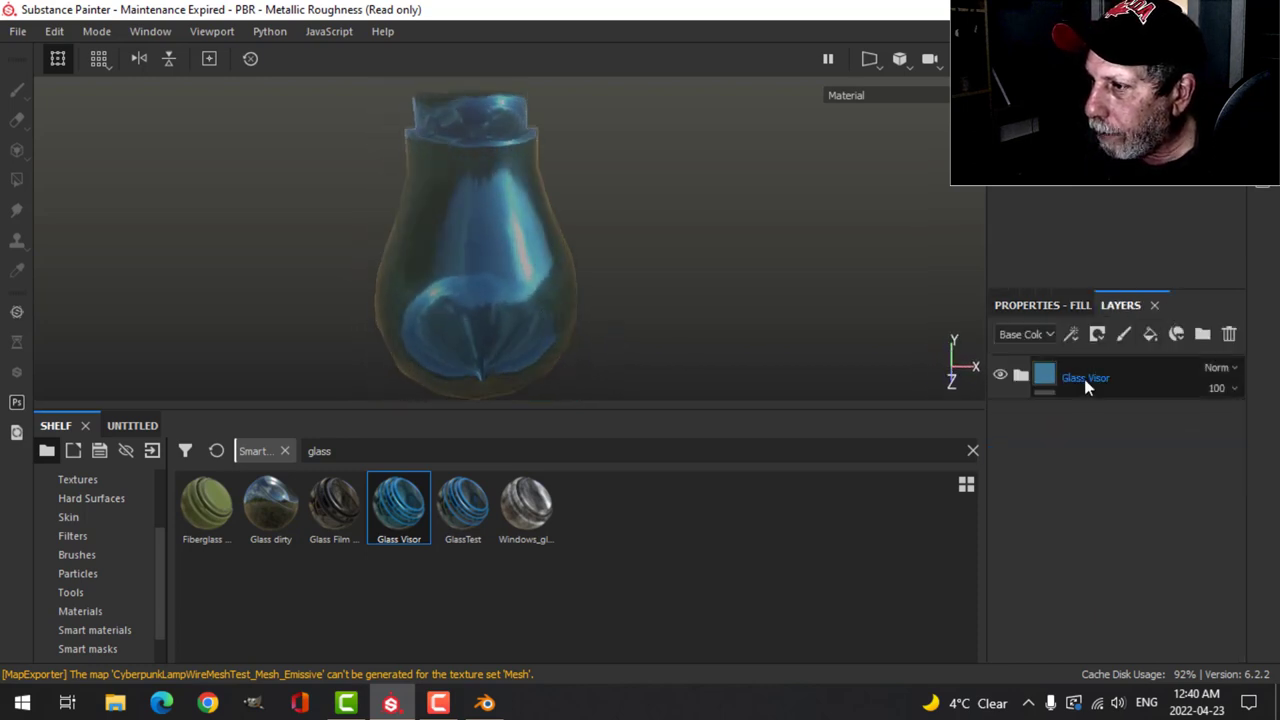
pyautogui.click(1150, 334)
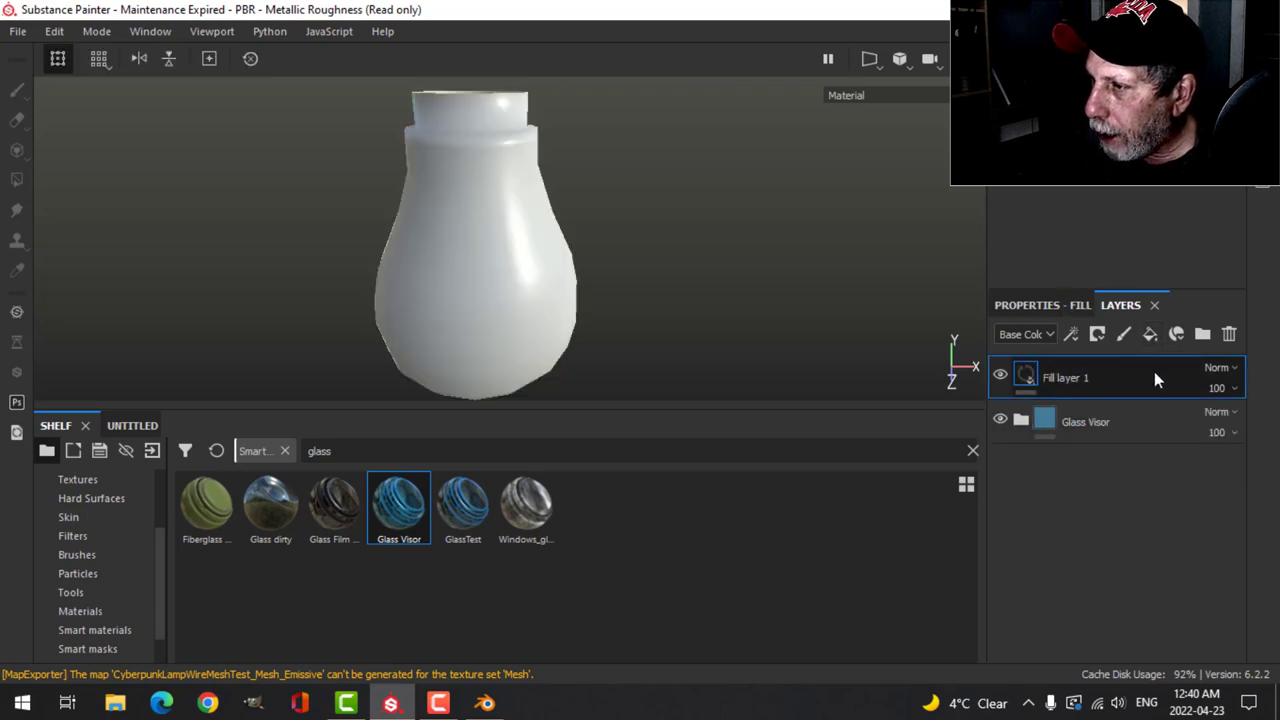
pyautogui.click(1098, 334)
pyautogui.click(1115, 369)
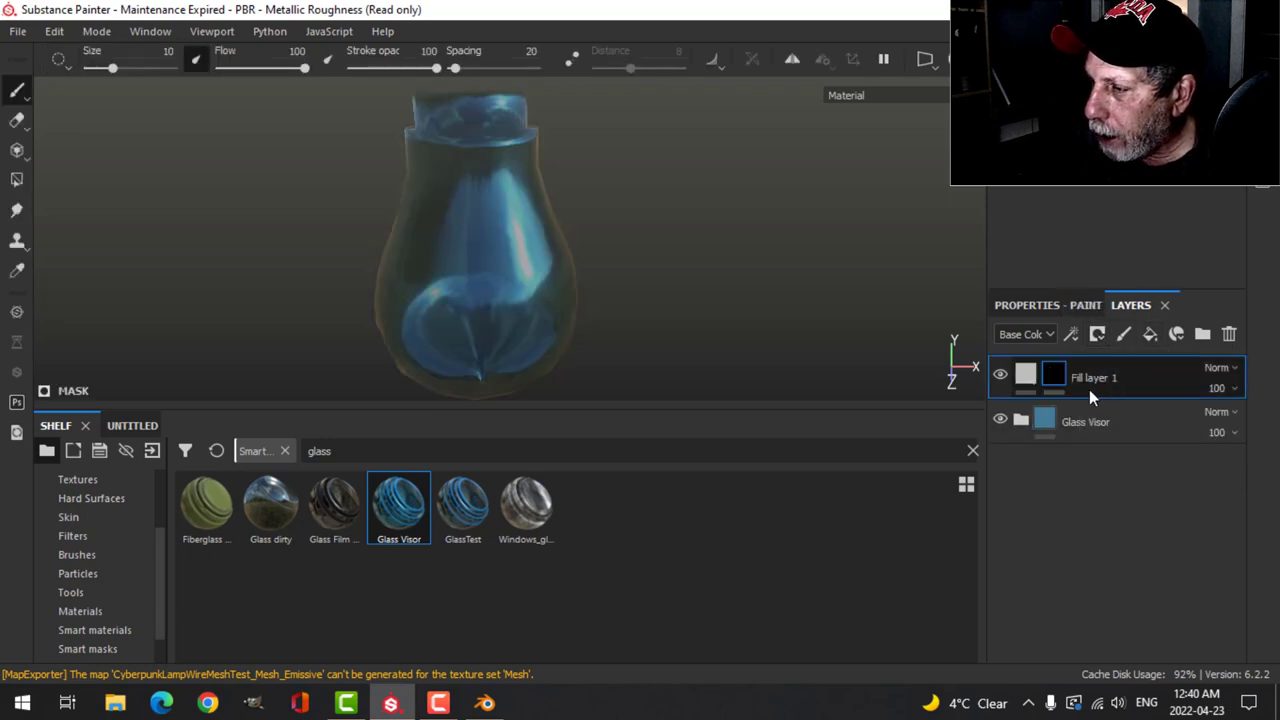
pyautogui.click(87, 649)
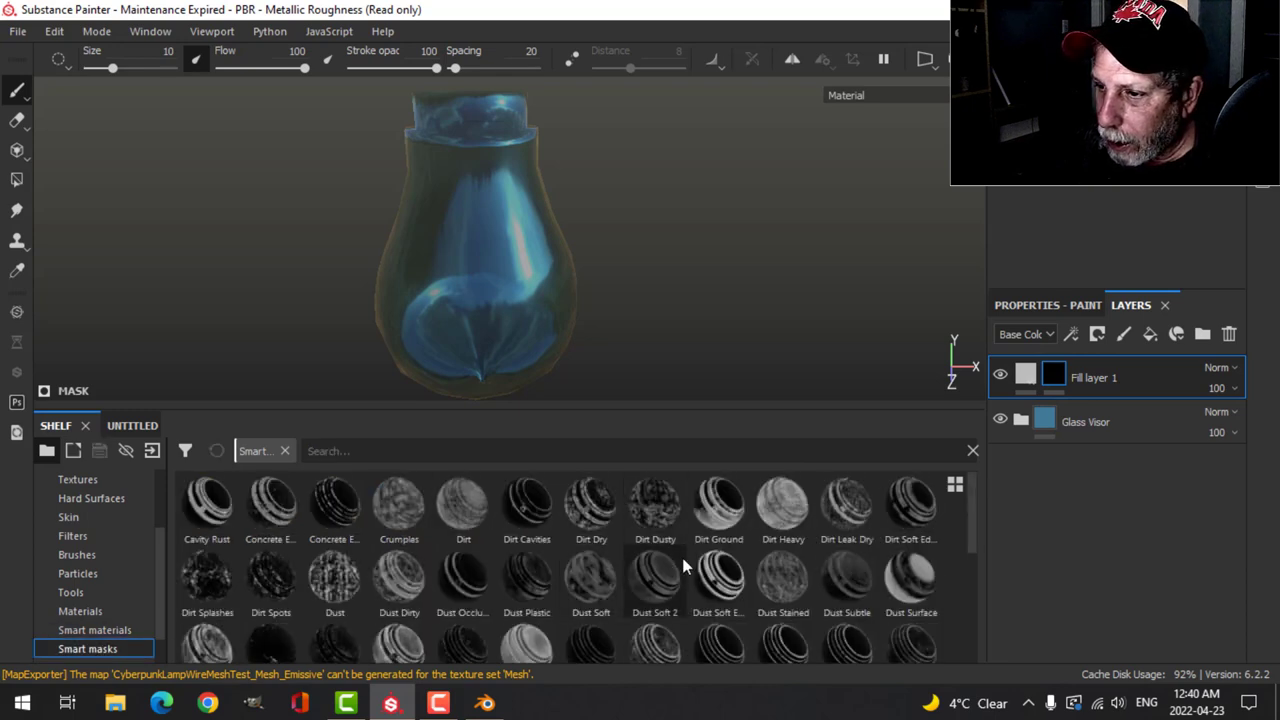
pyautogui.moveTo(655, 505); pyautogui.dragTo(1058, 383)
pyautogui.keyDown('alt'); pyautogui.moveTo(658, 284); pyautogui.dragTo(705, 285); pyautogui.keyUp('alt')
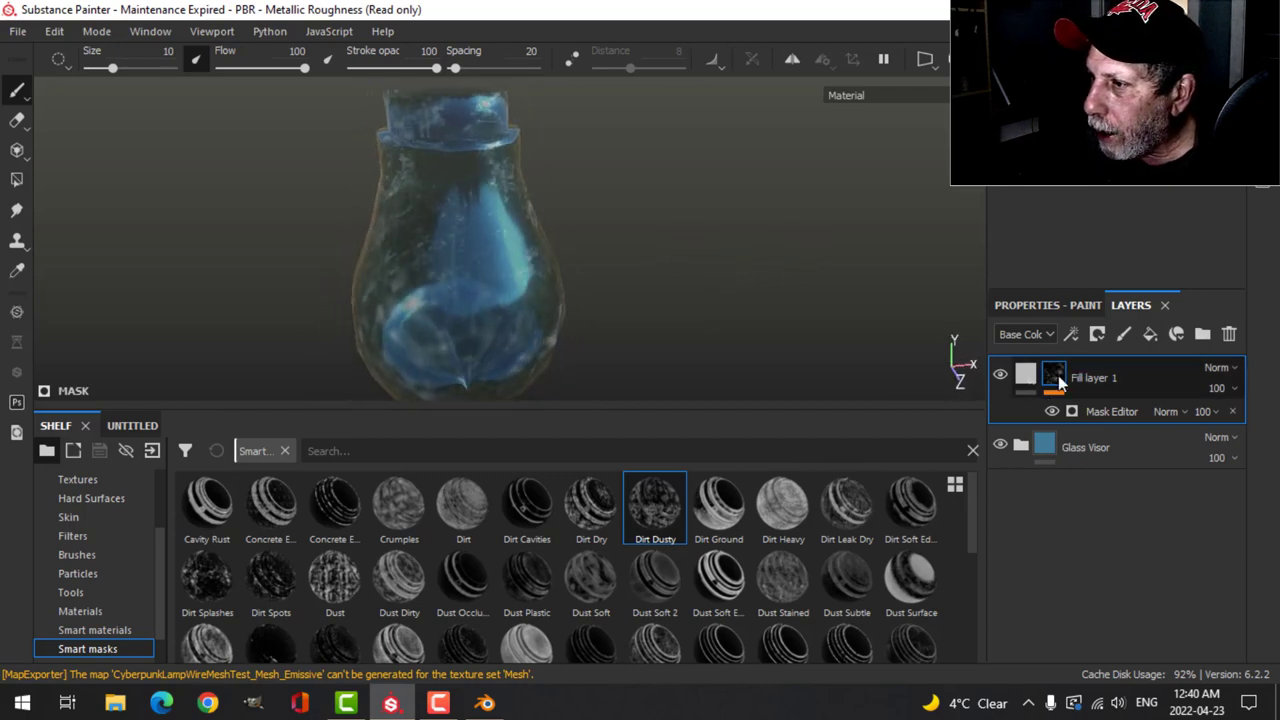
# Add a second fill layer with a black mask above the Dirt Dusty layer.
pyautogui.click(1028, 377)
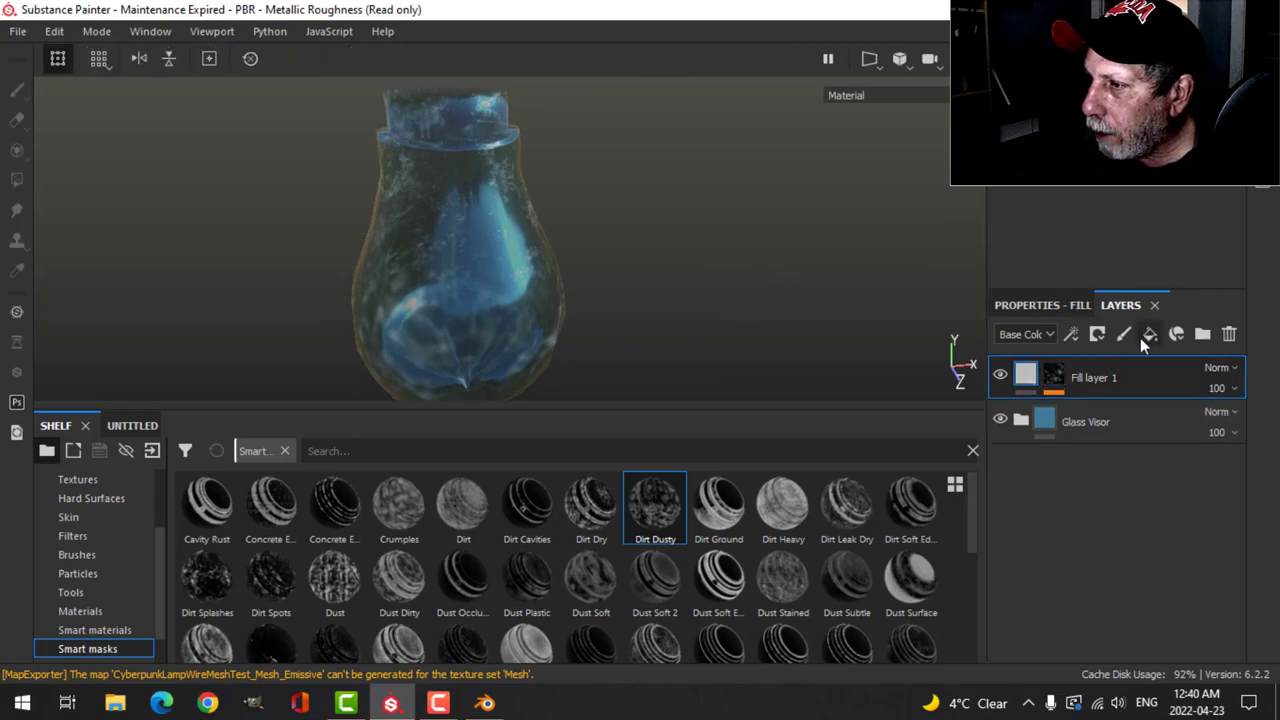
pyautogui.click(1150, 334)
pyautogui.click(1100, 334)
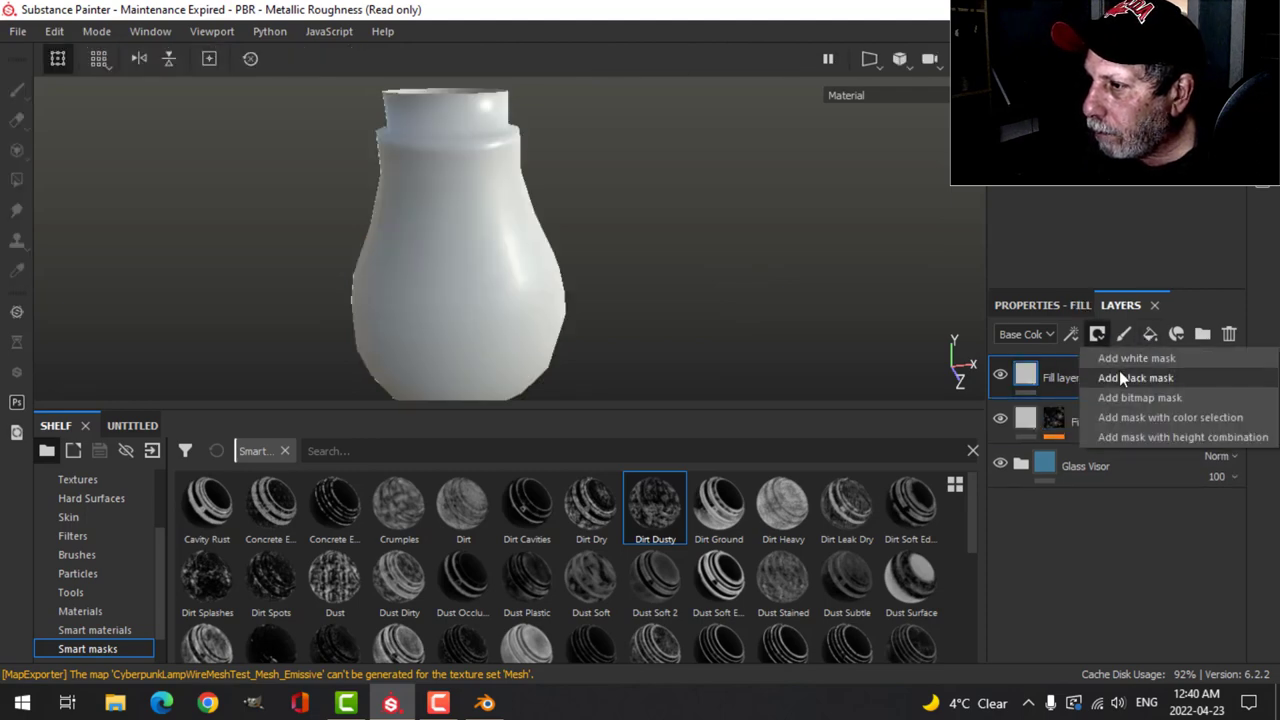
pyautogui.click(1119, 372)
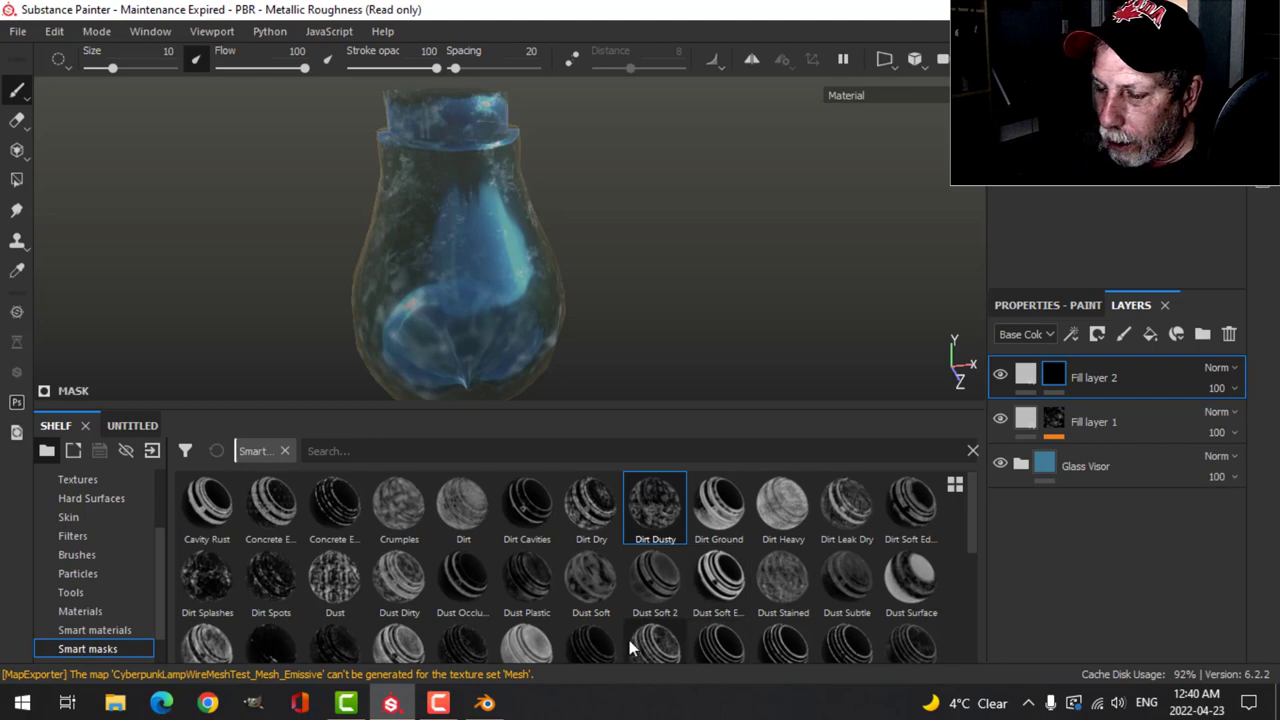
# Apply the Dust Dirty smart mask to Fill layer 2 and set the layer's base color to near-black, RGB 0.012, 0.009, 0.009.
pyautogui.moveTo(540, 598); pyautogui.dragTo(1075, 388)
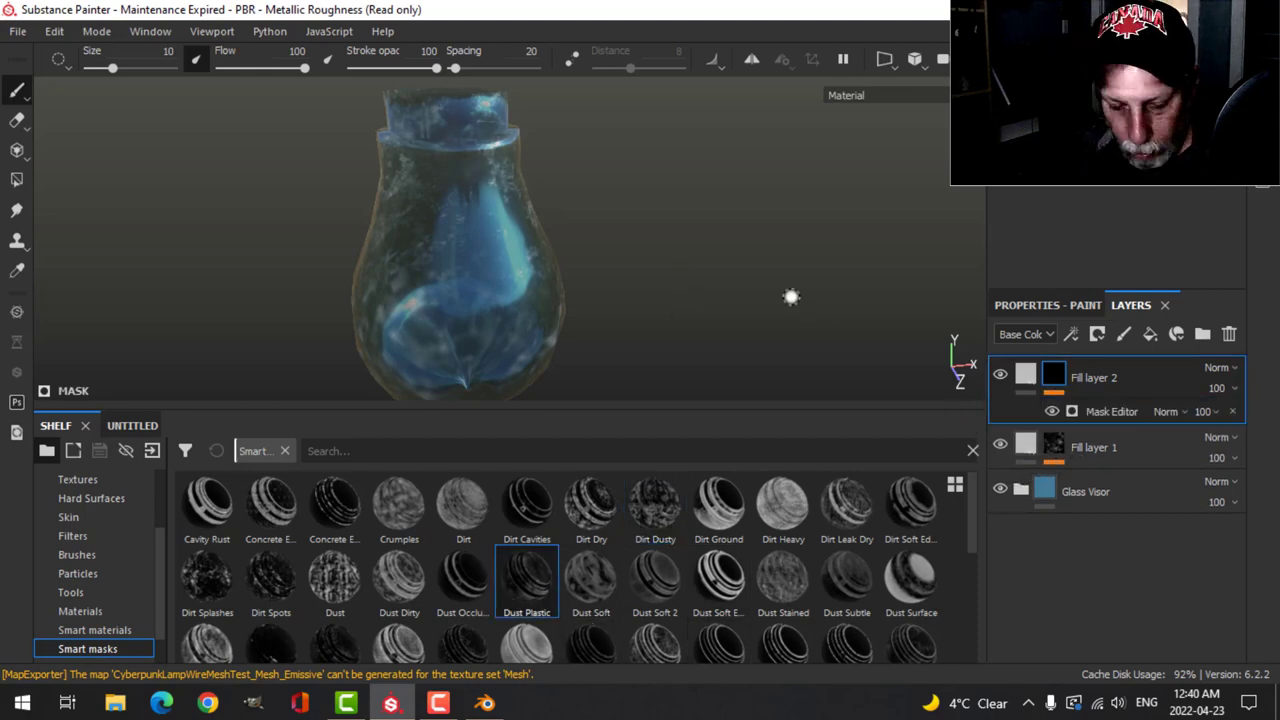
pyautogui.moveTo(399, 588); pyautogui.dragTo(1052, 378)
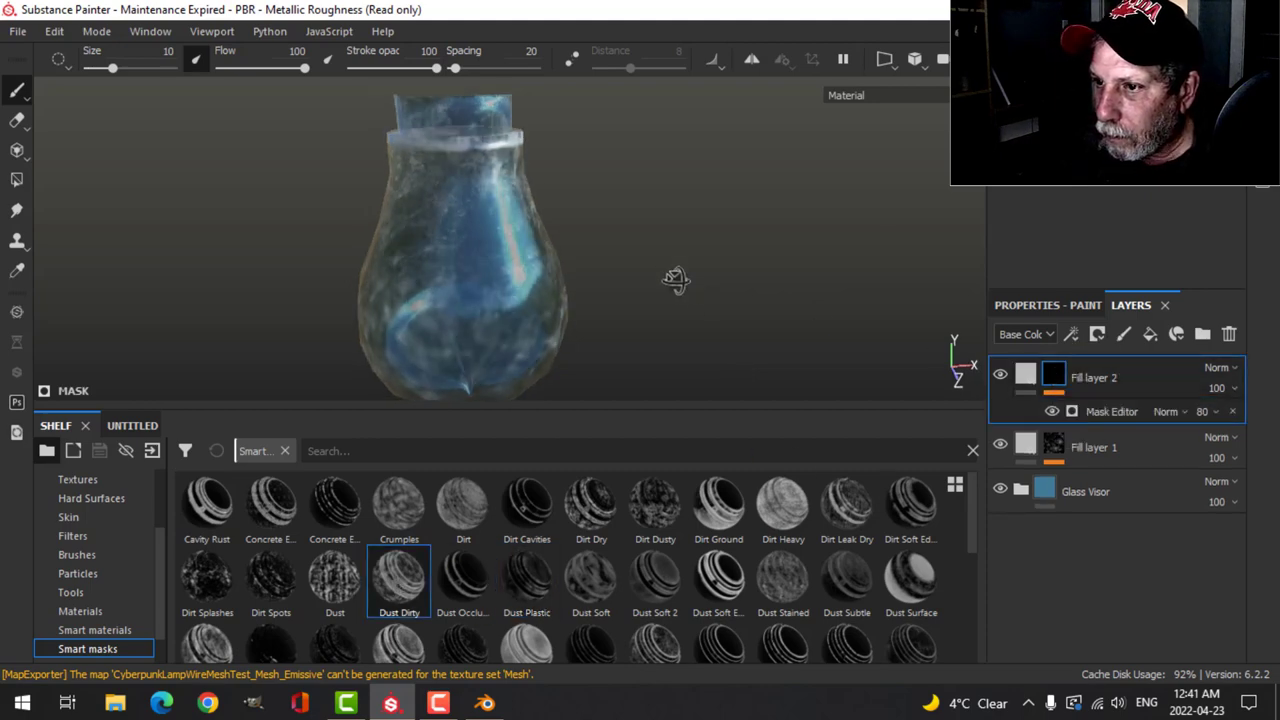
pyautogui.click(1026, 376)
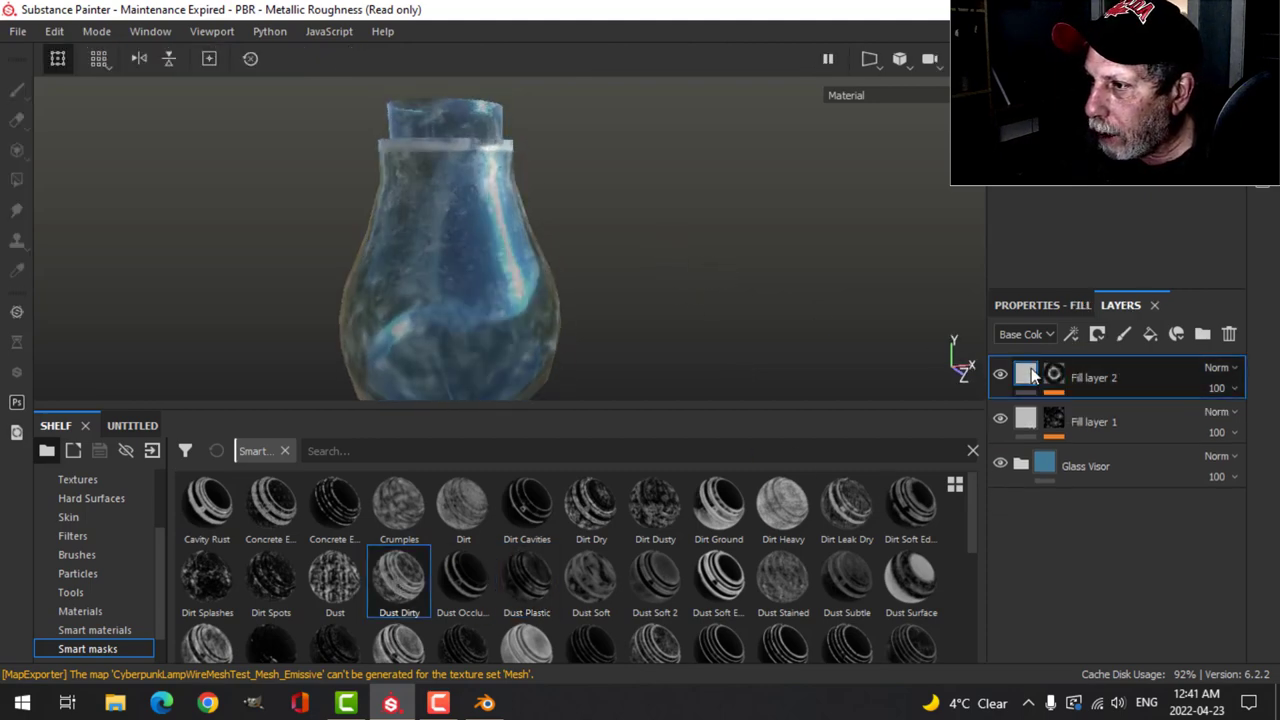
pyautogui.click(1031, 305)
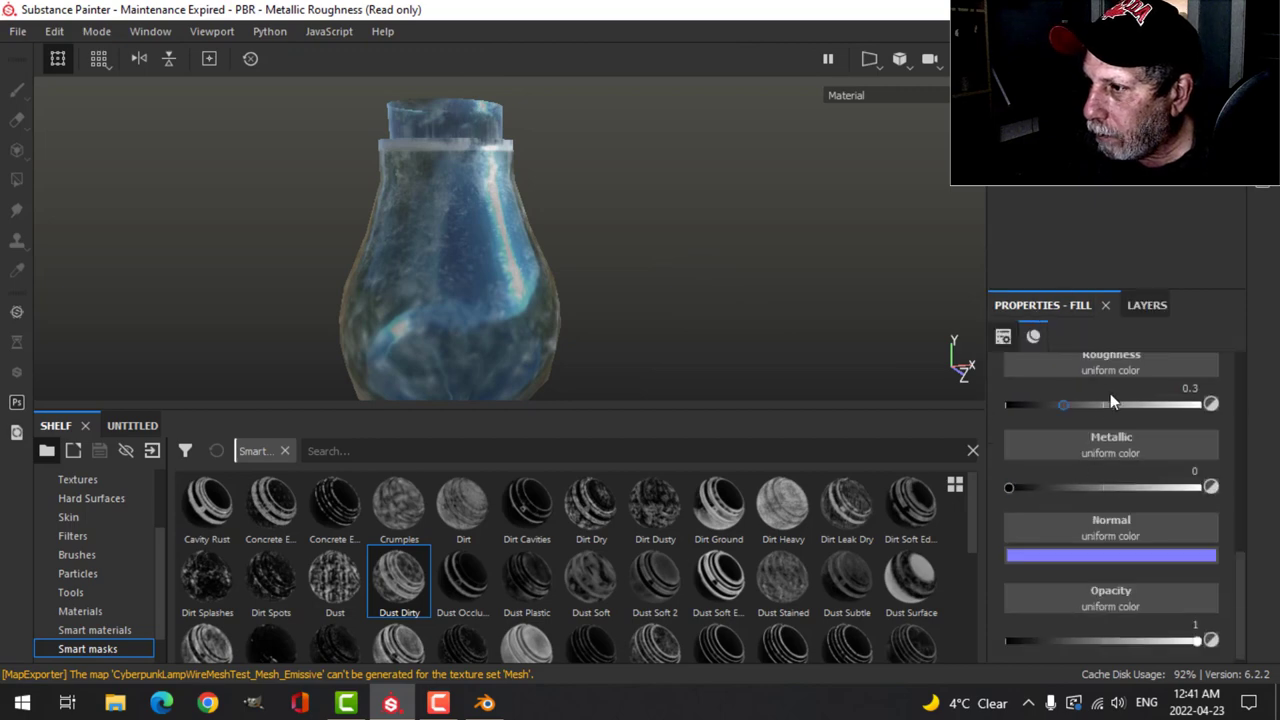
pyautogui.scroll(3, 1110, 420)
pyautogui.click(1085, 443)
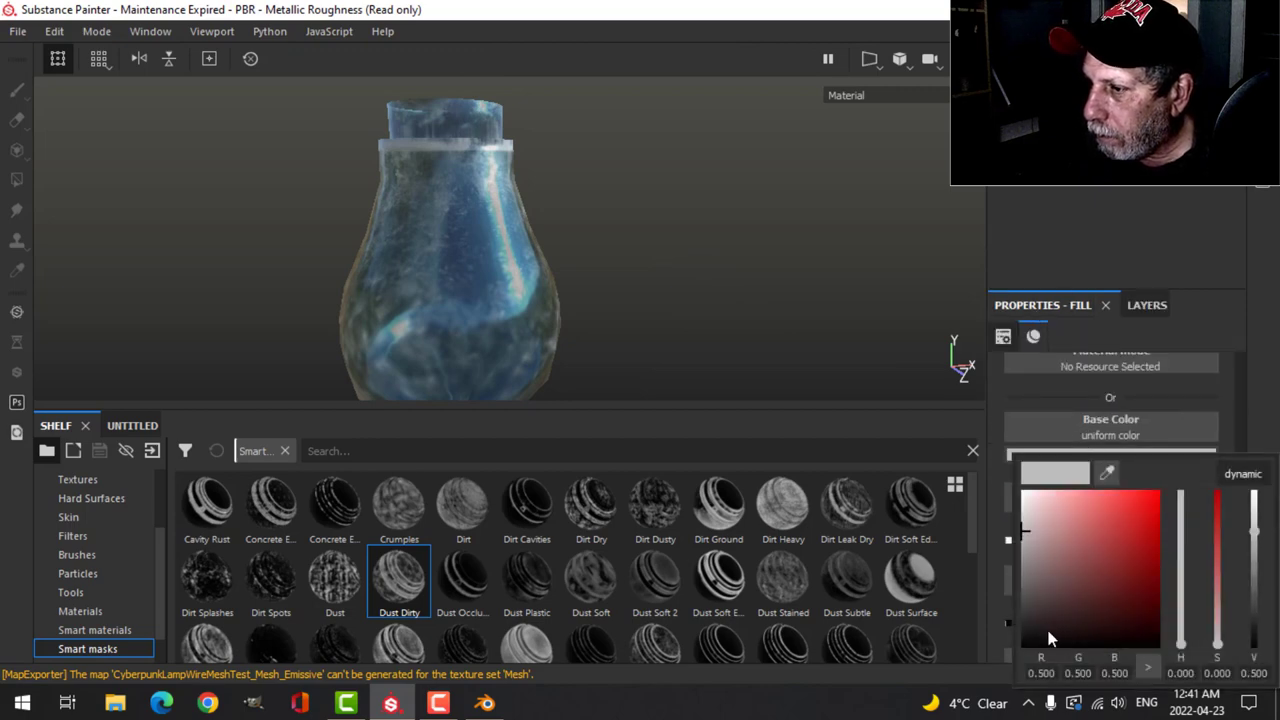
pyautogui.moveTo(1048, 634)
pyautogui.mouseDown()
pyautogui.moveTo(1031, 620)
pyautogui.moveTo(1045, 630)
pyautogui.mouseUp()
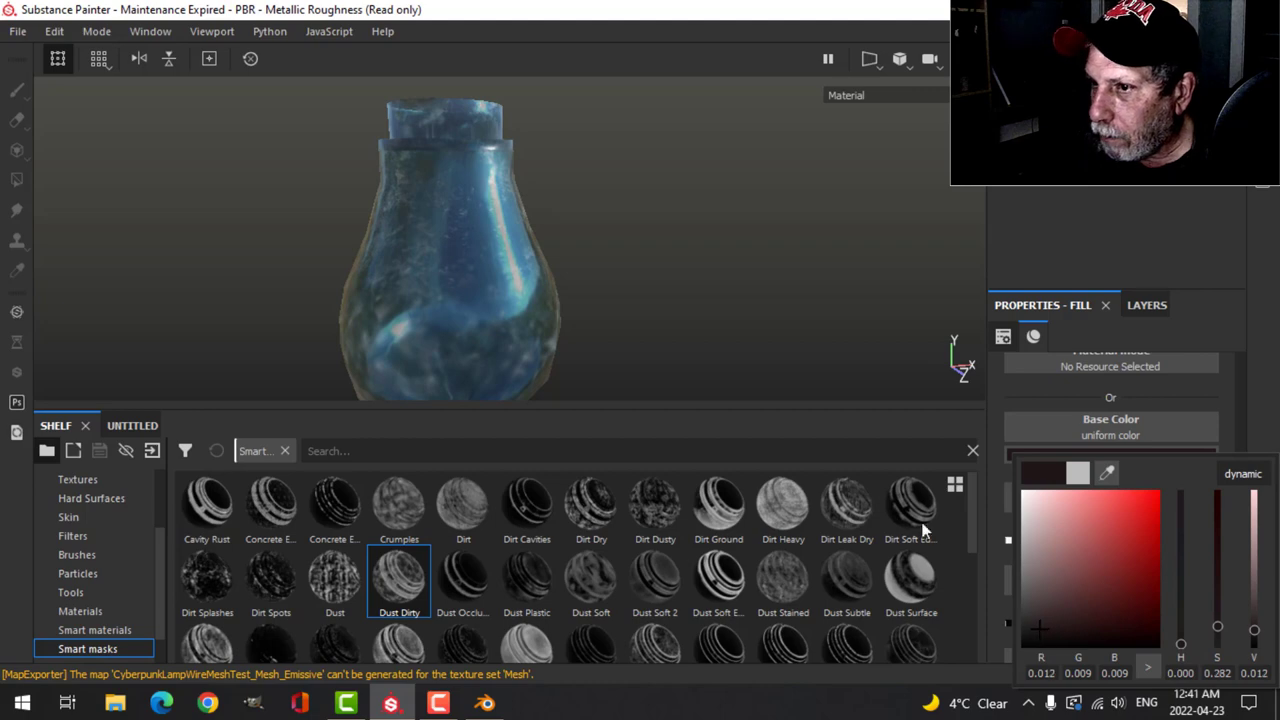
pyautogui.keyDown('alt'); pyautogui.moveTo(660, 280); pyautogui.dragTo(619, 255); pyautogui.keyUp('alt')
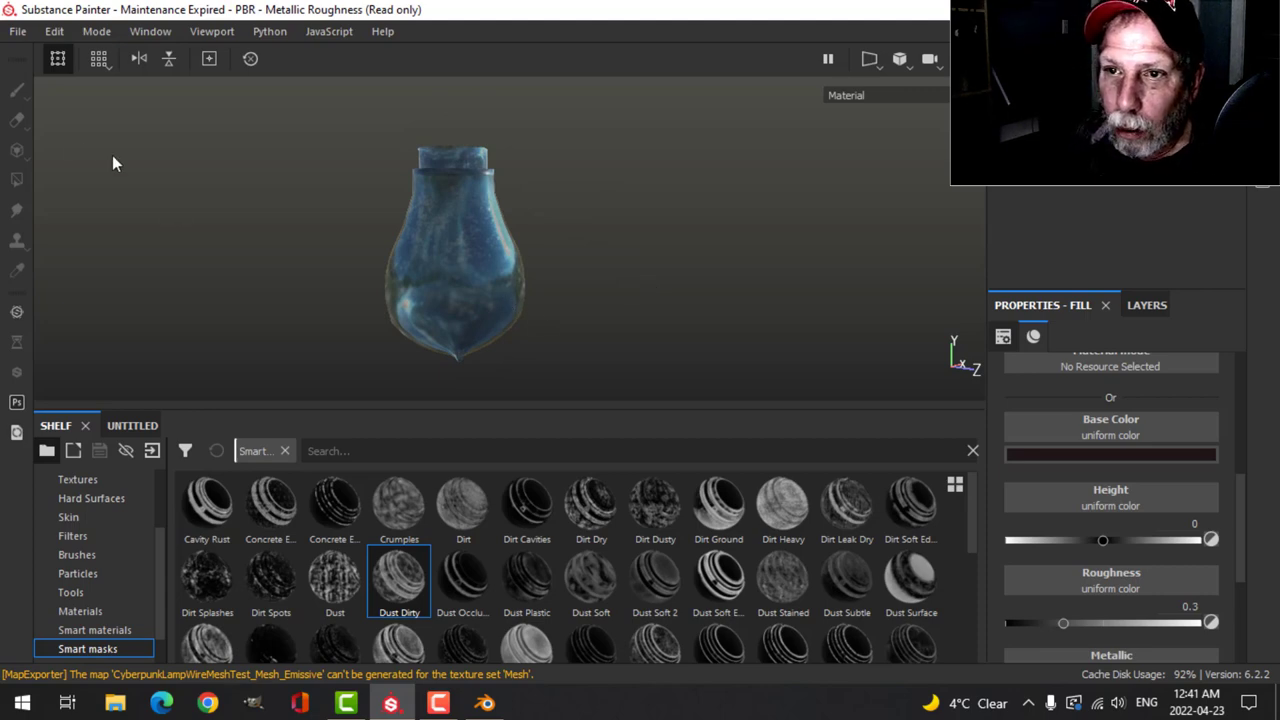
# Open the texture export settings for the bulb.
pyautogui.click(16, 31)
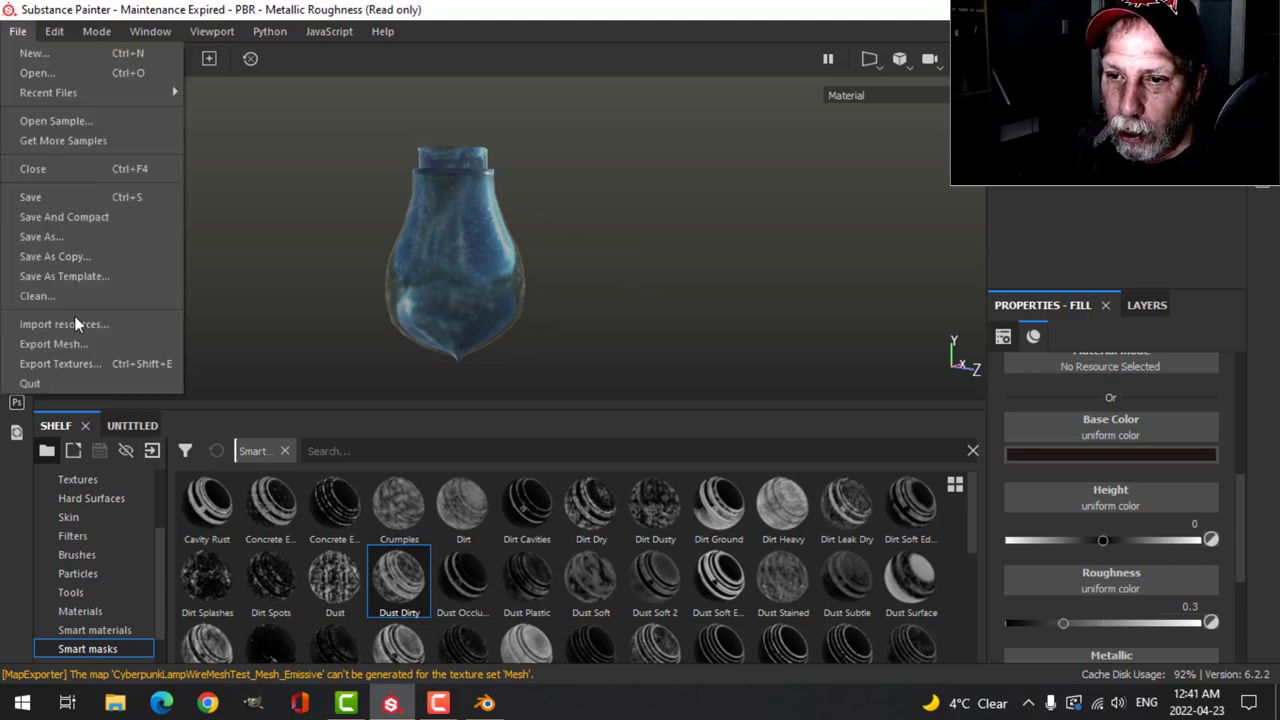
pyautogui.click(79, 366)
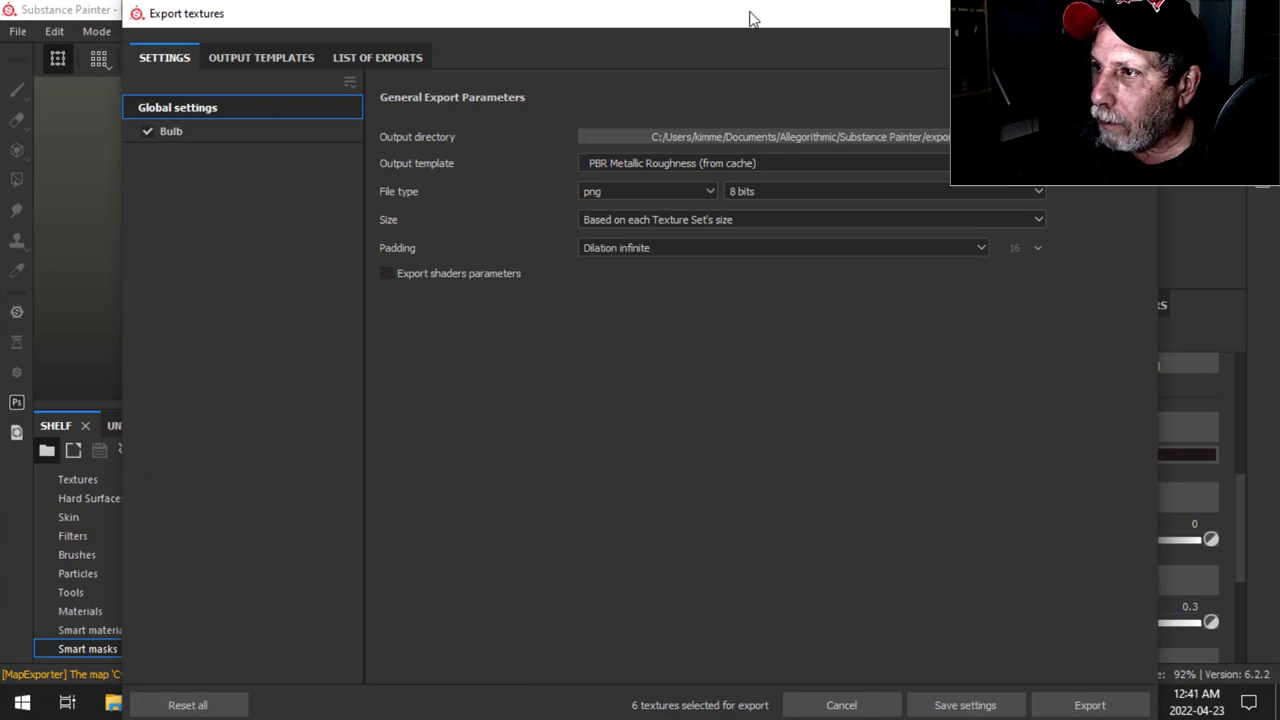
pyautogui.moveTo(749, 11); pyautogui.dragTo(724, 65)
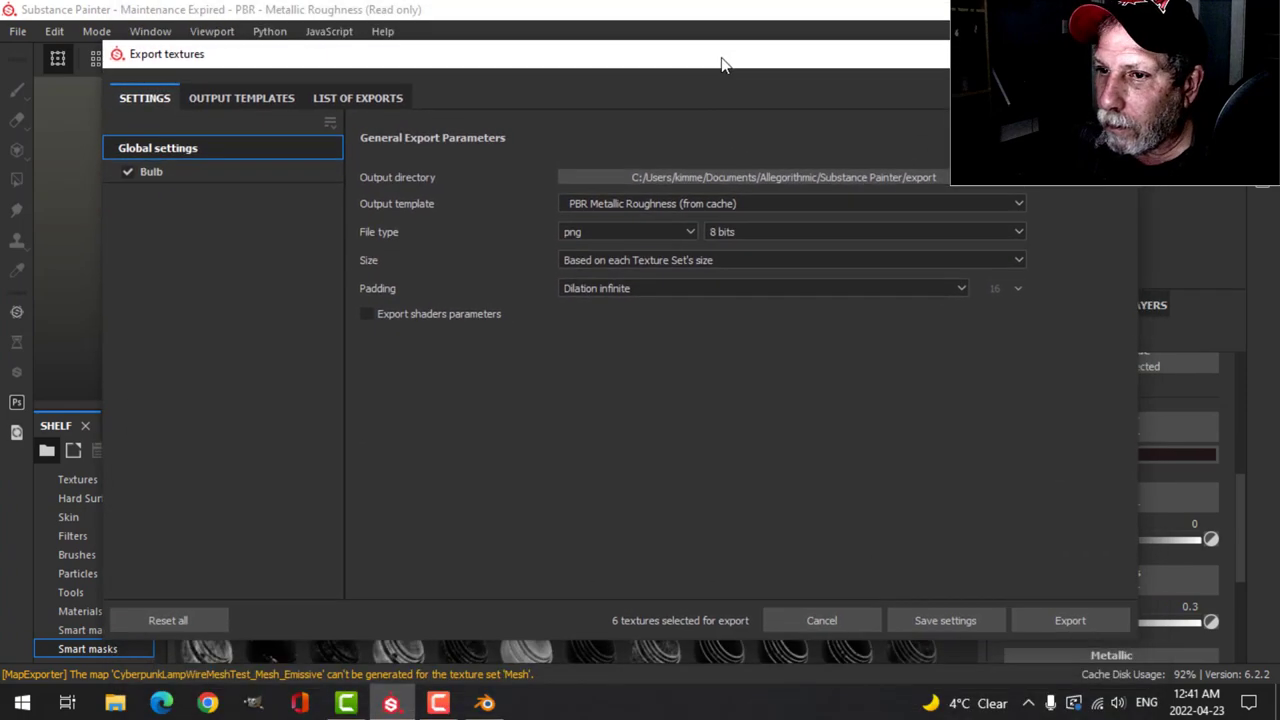
# Set the export output directory to D:/DOCUMENTS/BLENDER/MODELS/SMIRNOV SCHOOL TOPICS/CyberpunkLampTextures.
pyautogui.click(818, 179)
pyautogui.scroll(-3, 187, 570)
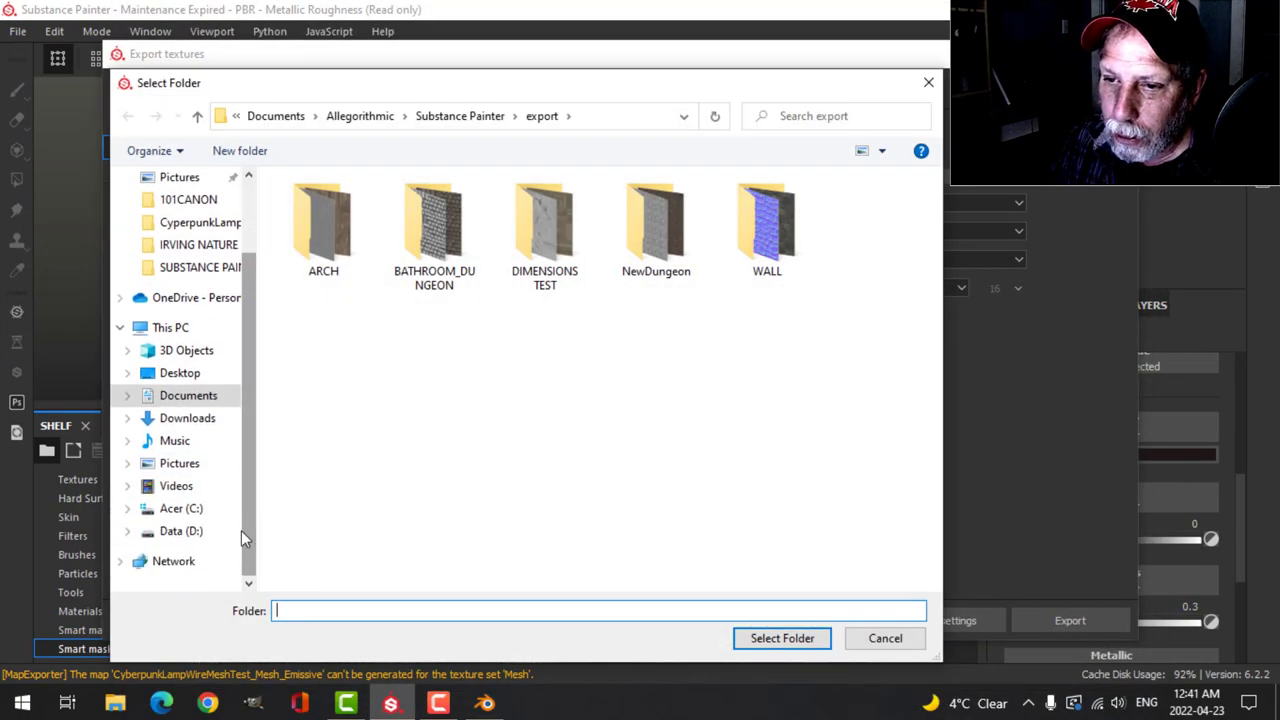
pyautogui.click(183, 531)
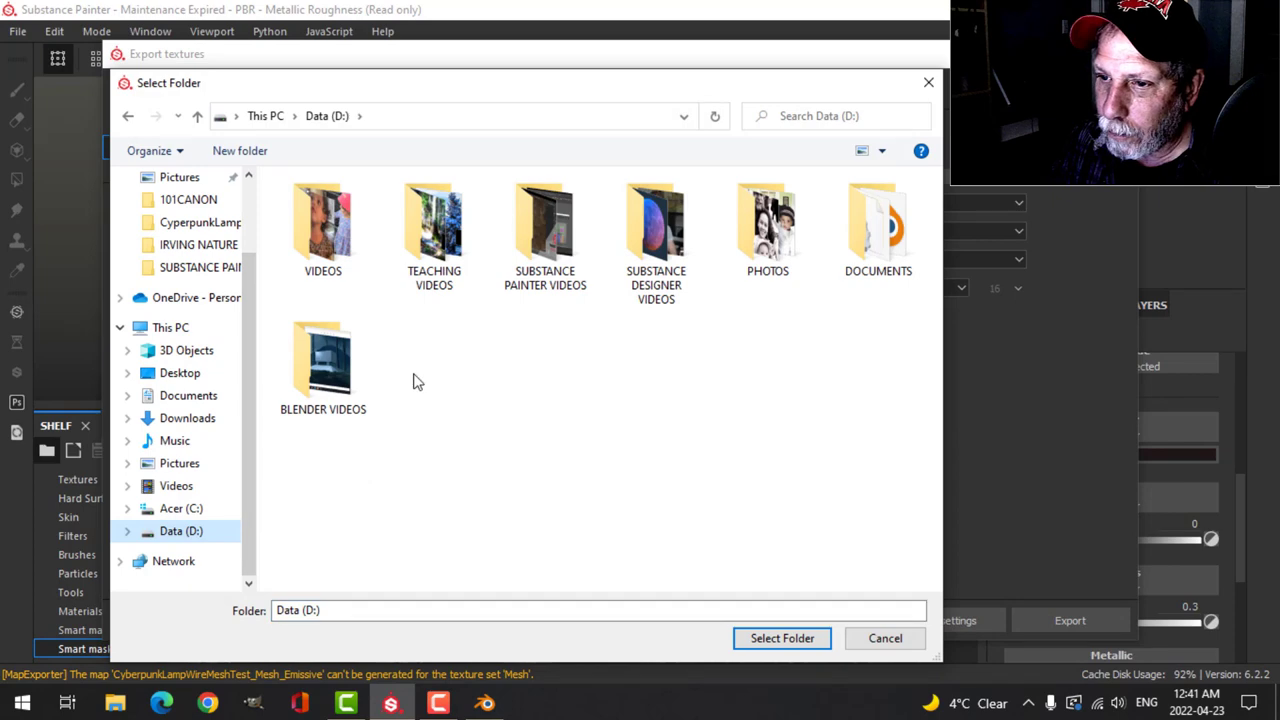
pyautogui.doubleClick(878, 228)
pyautogui.click(330, 345)
pyautogui.doubleClick(323, 340)
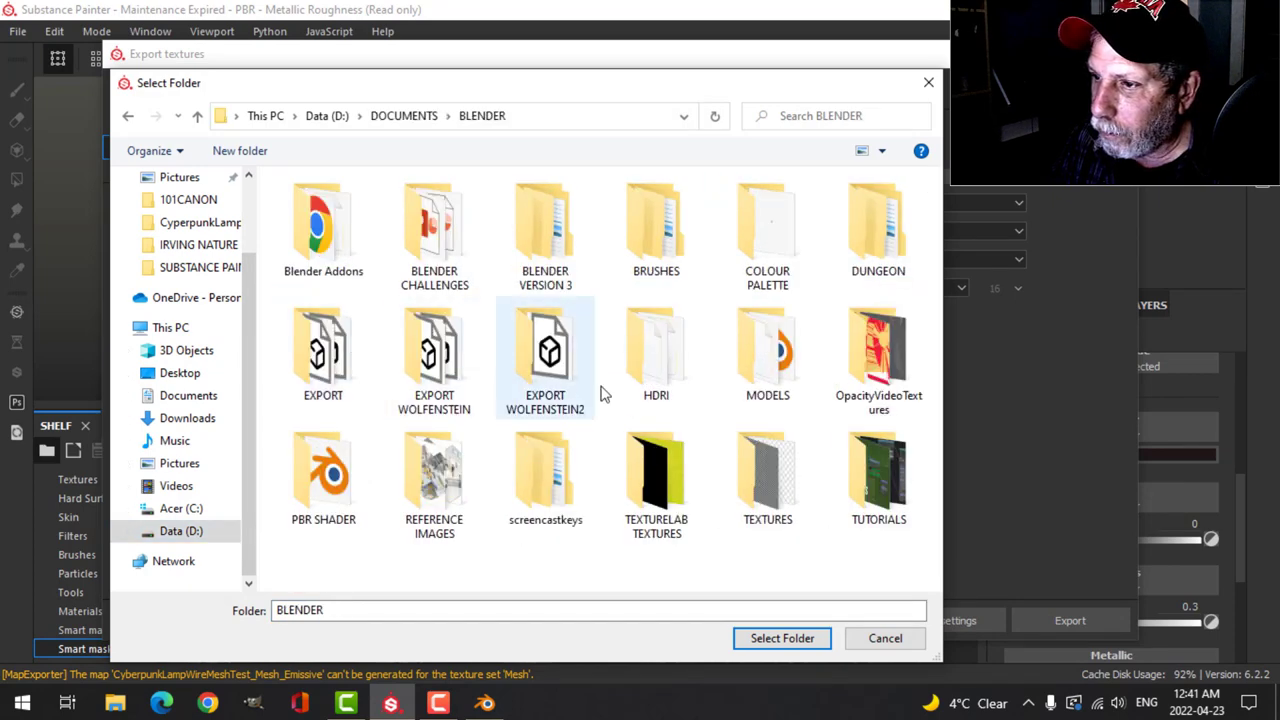
pyautogui.click(760, 355)
pyautogui.doubleClick(760, 355)
pyautogui.scroll(-5, 490, 424)
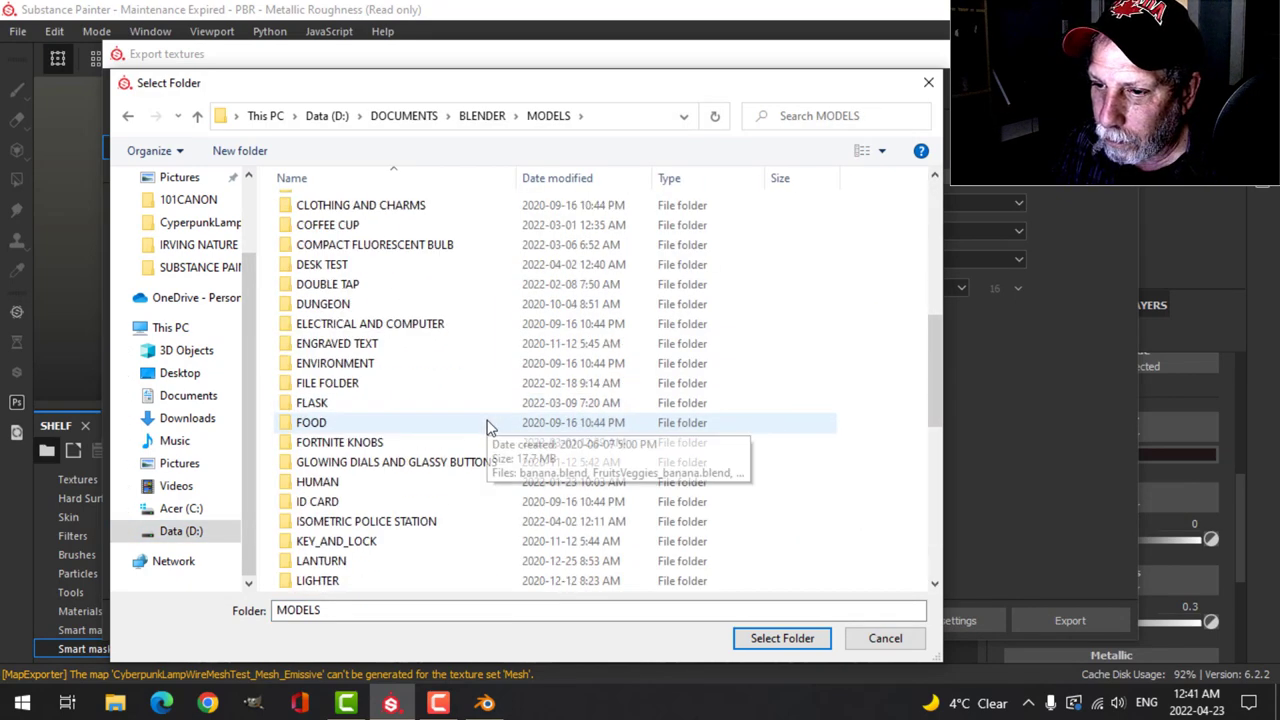
pyautogui.scroll(-5, 470, 435)
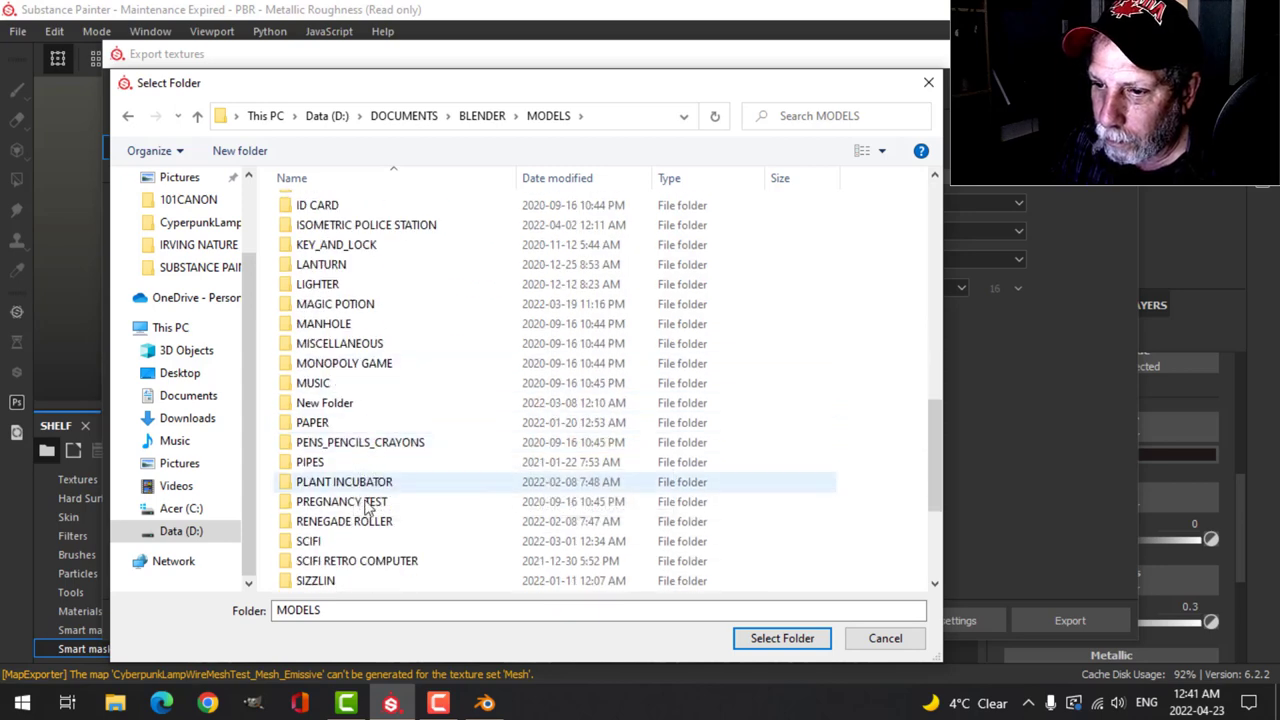
pyautogui.scroll(-2, 368, 535)
pyautogui.doubleClick(366, 503)
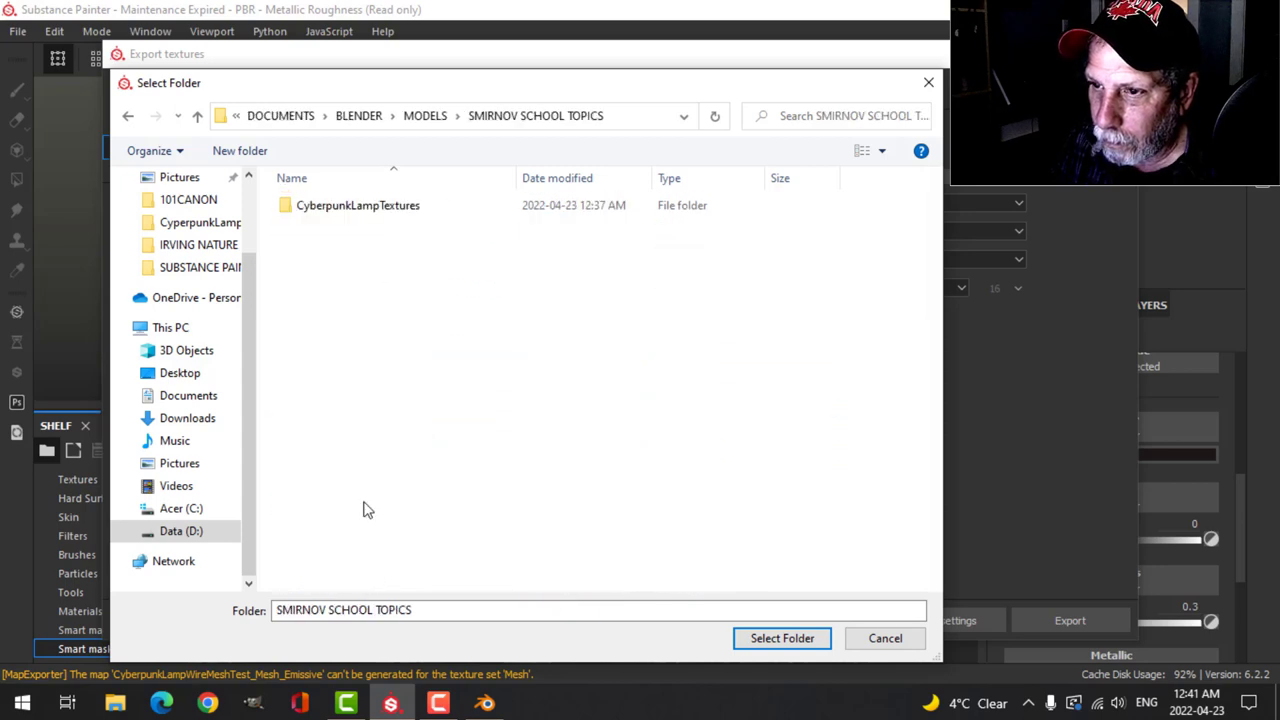
pyautogui.click(377, 207)
pyautogui.click(805, 640)
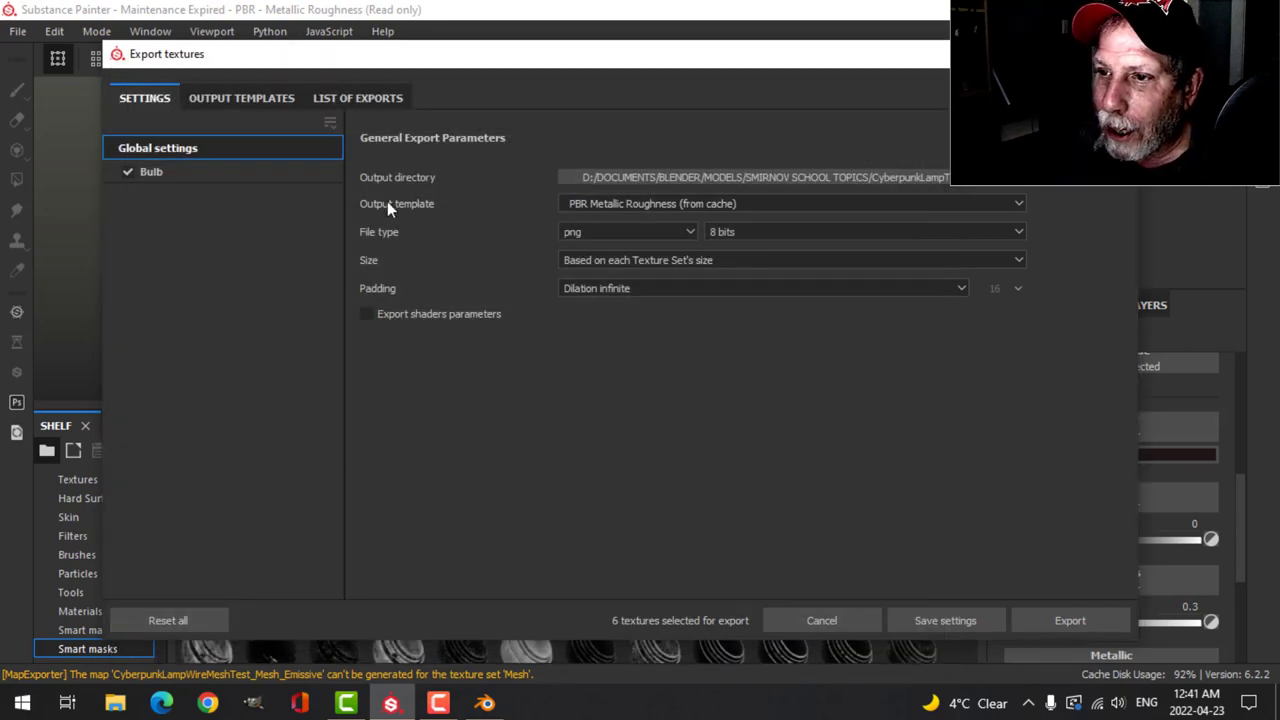
# Set the export's output template to PBR Metallic Roughness Opacity.
pyautogui.click(646, 205)
pyautogui.scroll(2, 667, 255)
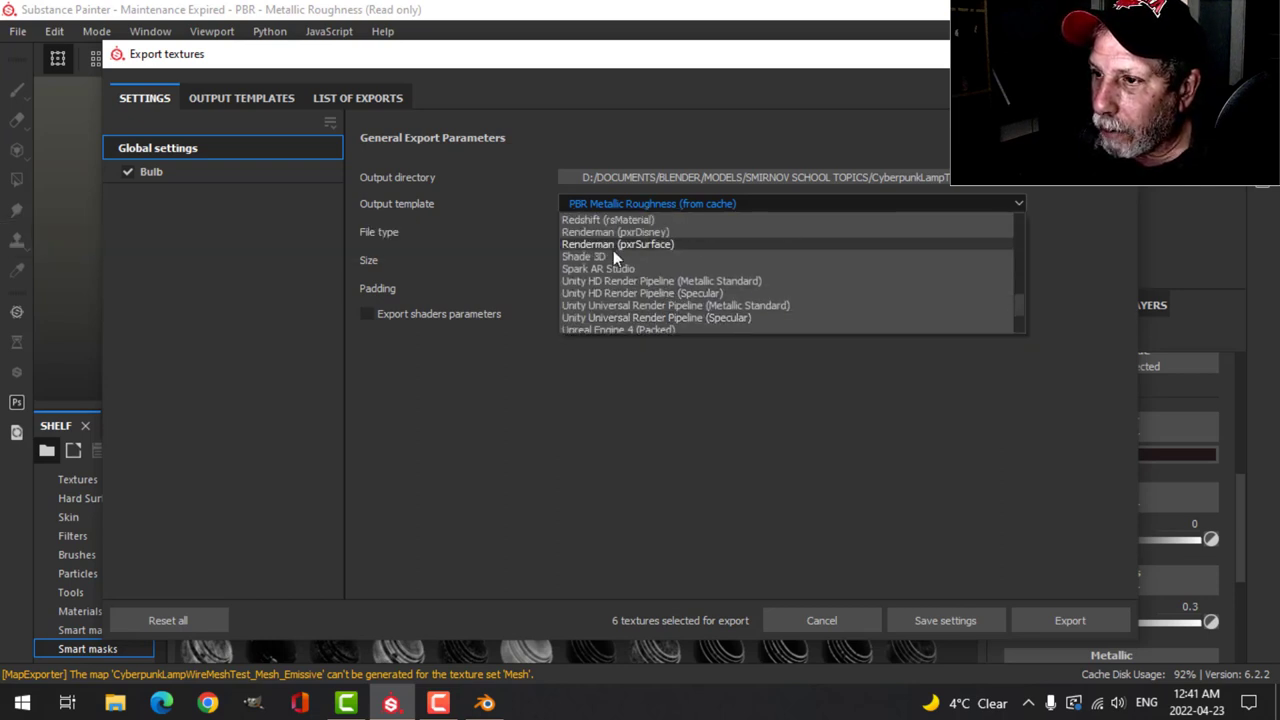
pyautogui.scroll(4, 694, 306)
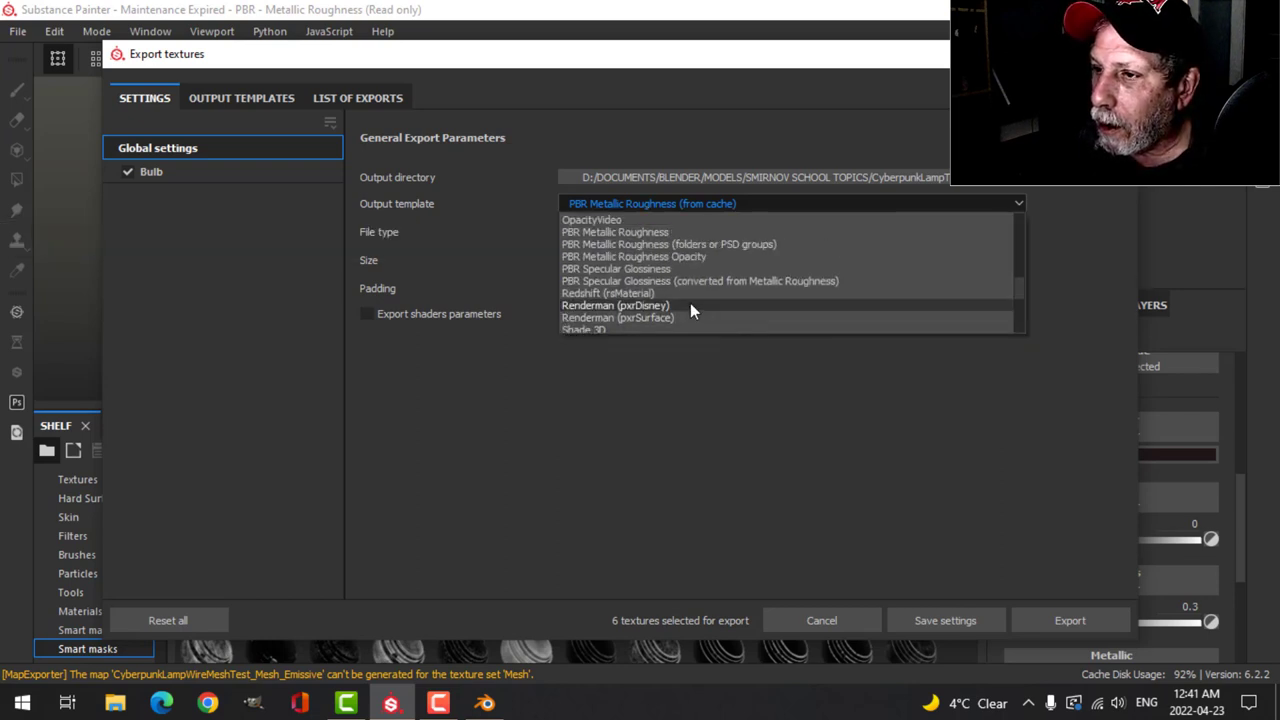
pyautogui.scroll(-1, 695, 289)
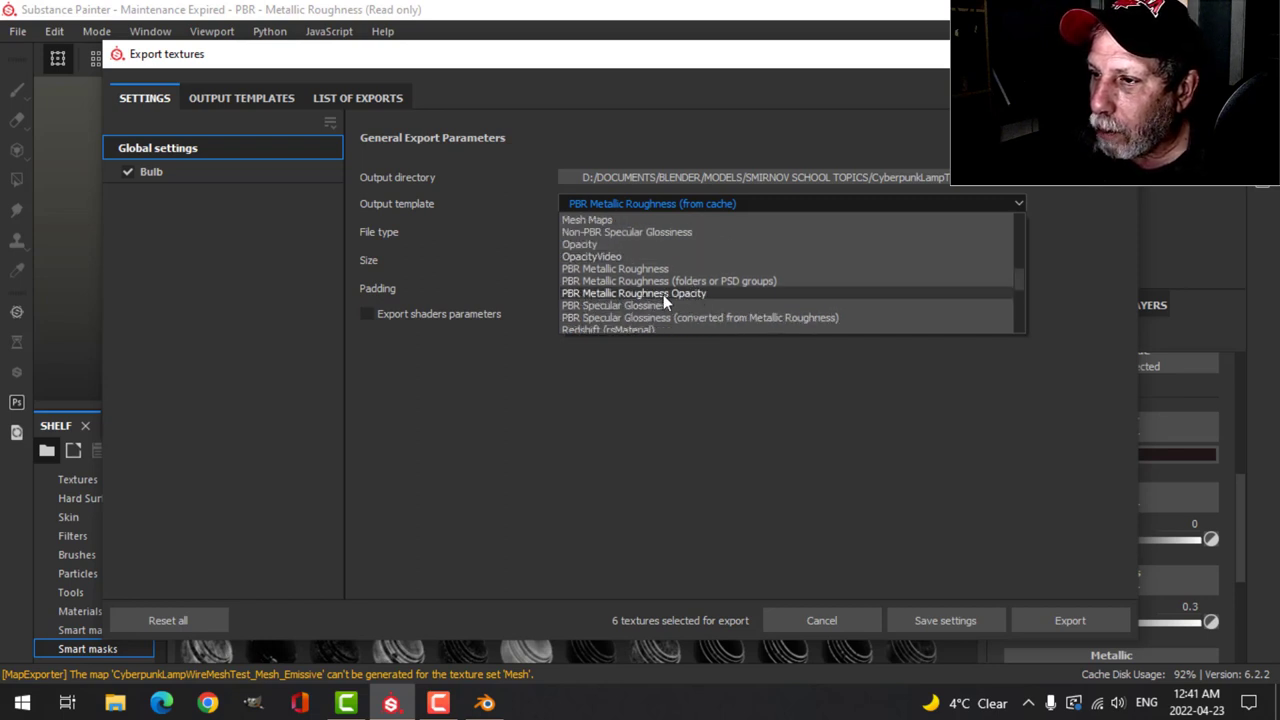
pyautogui.click(663, 294)
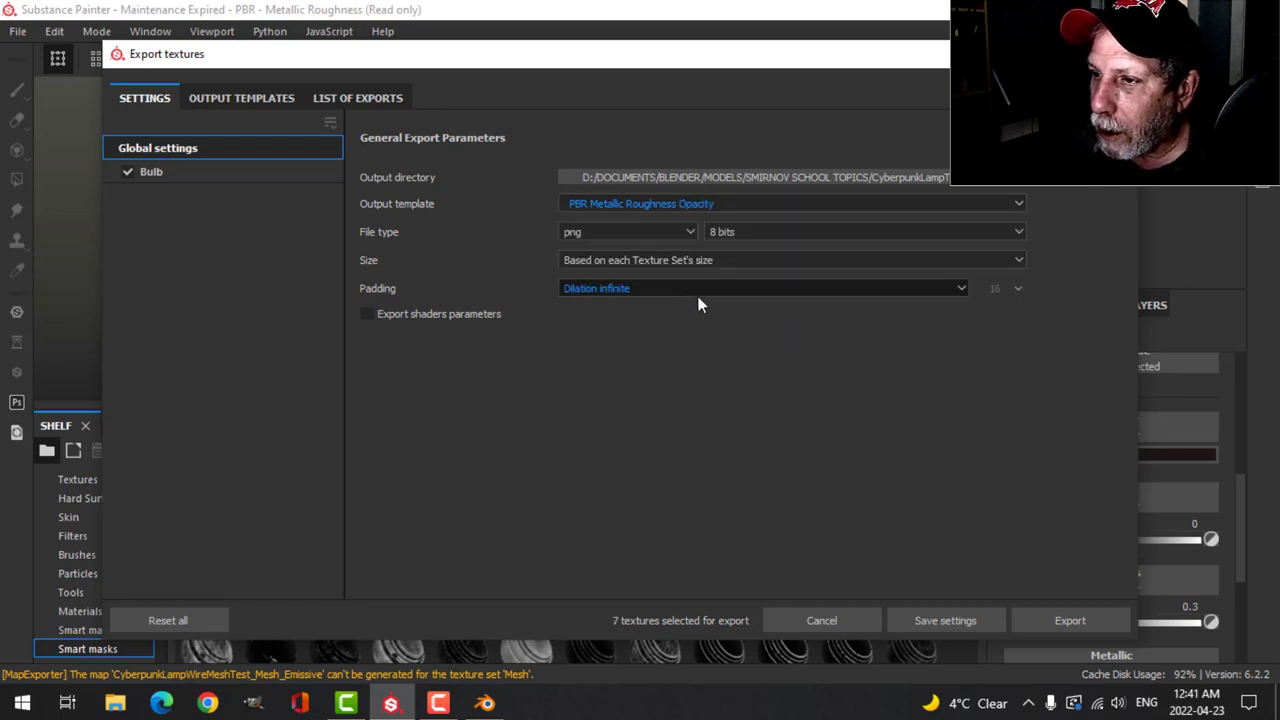
# Review the output maps in the Opacity template preset and export the bulb's textures.
pyautogui.click(248, 100)
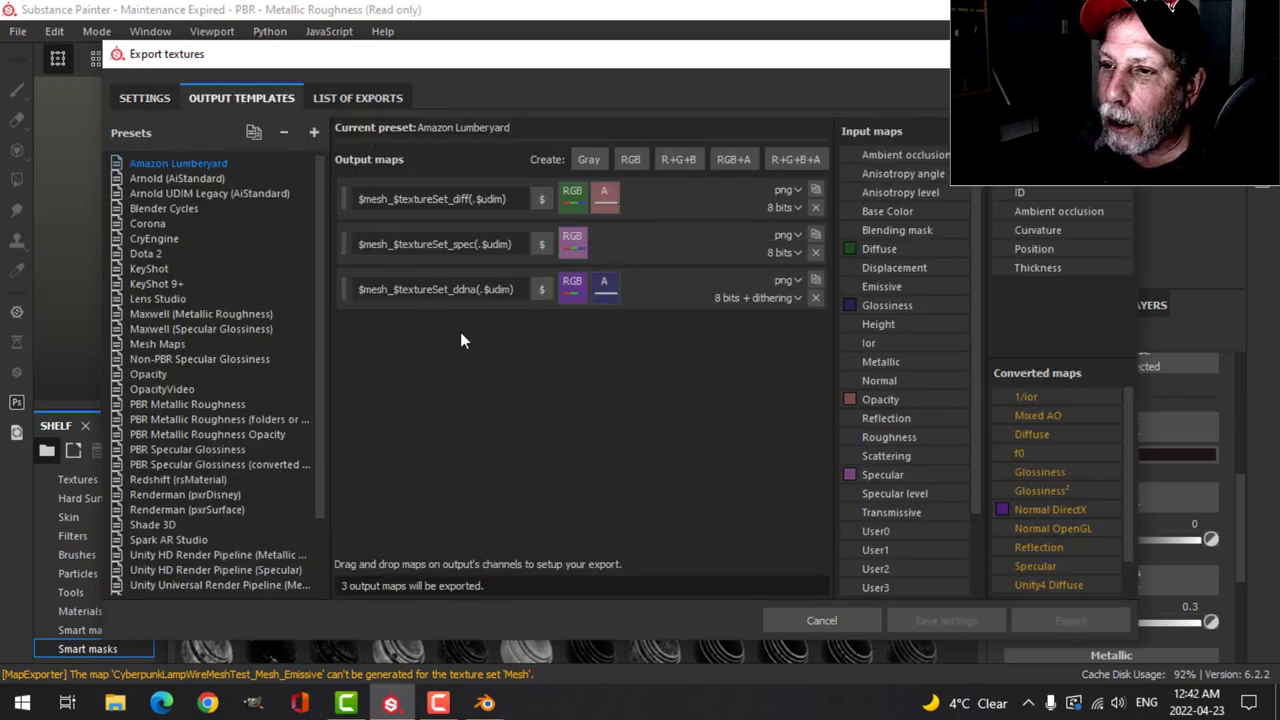
pyautogui.scroll(-2, 239, 322)
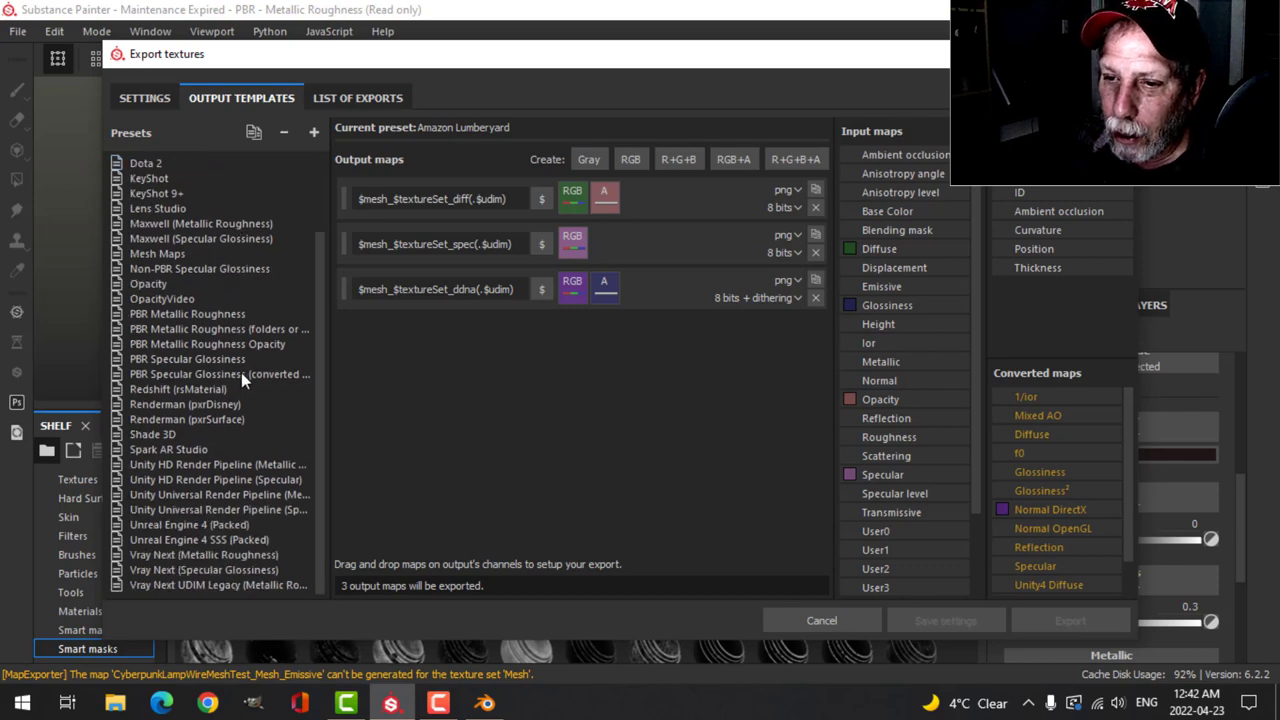
pyautogui.click(148, 284)
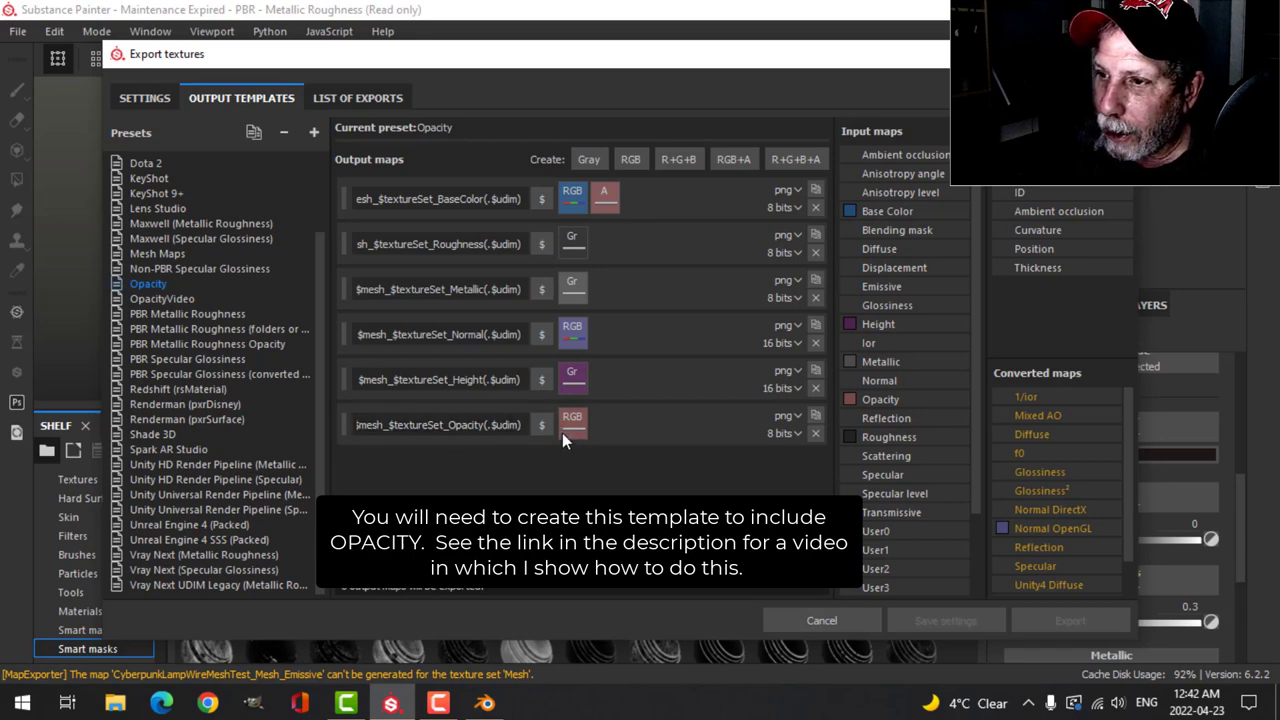
pyautogui.click(143, 98)
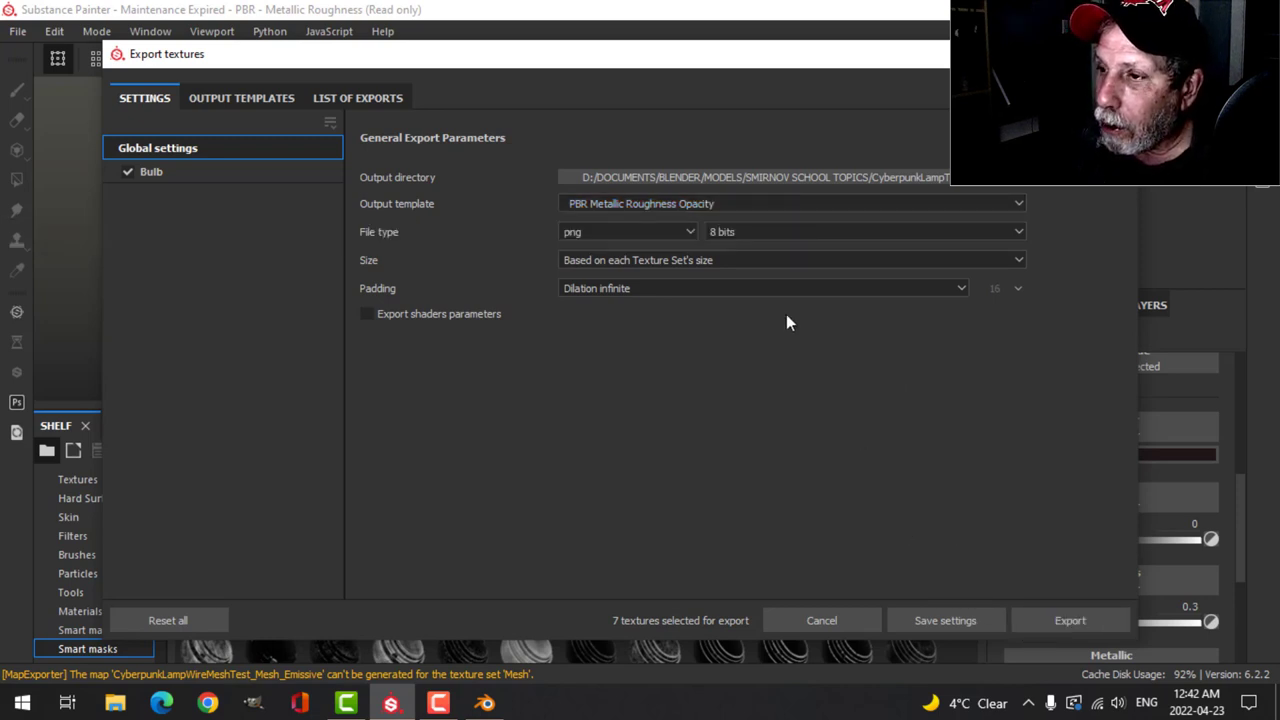
pyautogui.click(1057, 622)
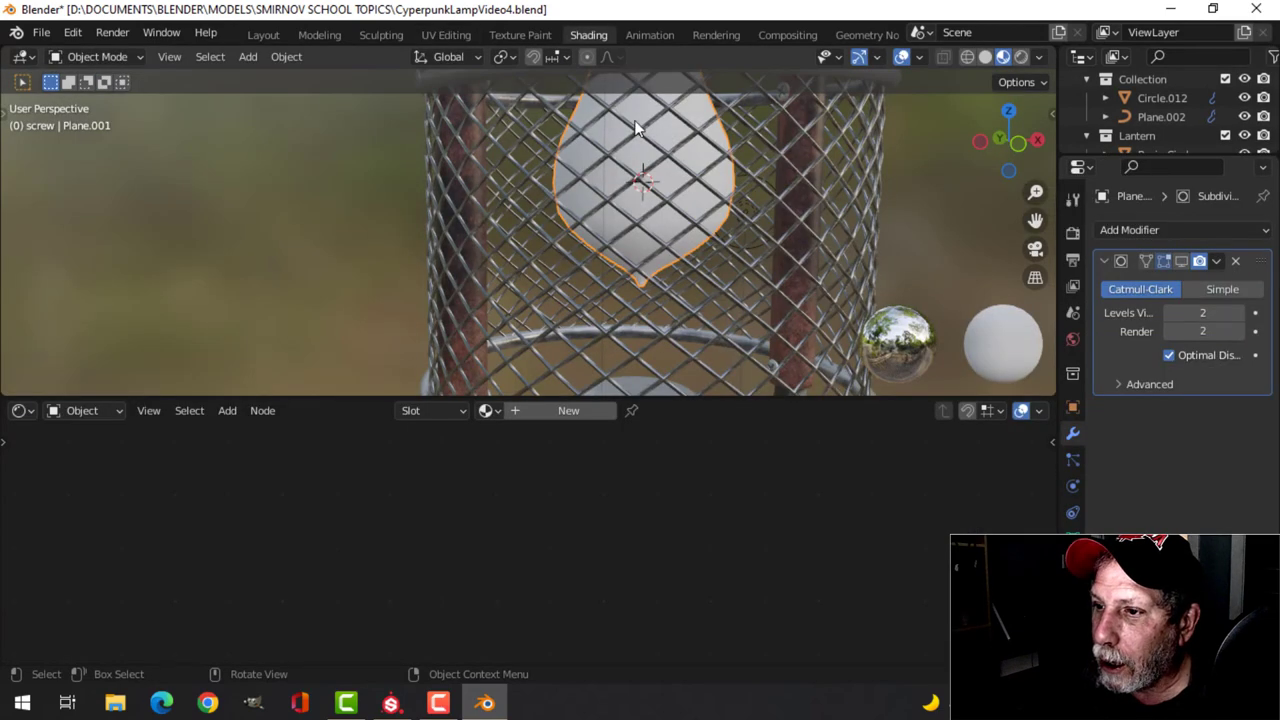
# In Blender, create a new material on the selected light bulb and name it Bubl.
pyautogui.click(580, 411)
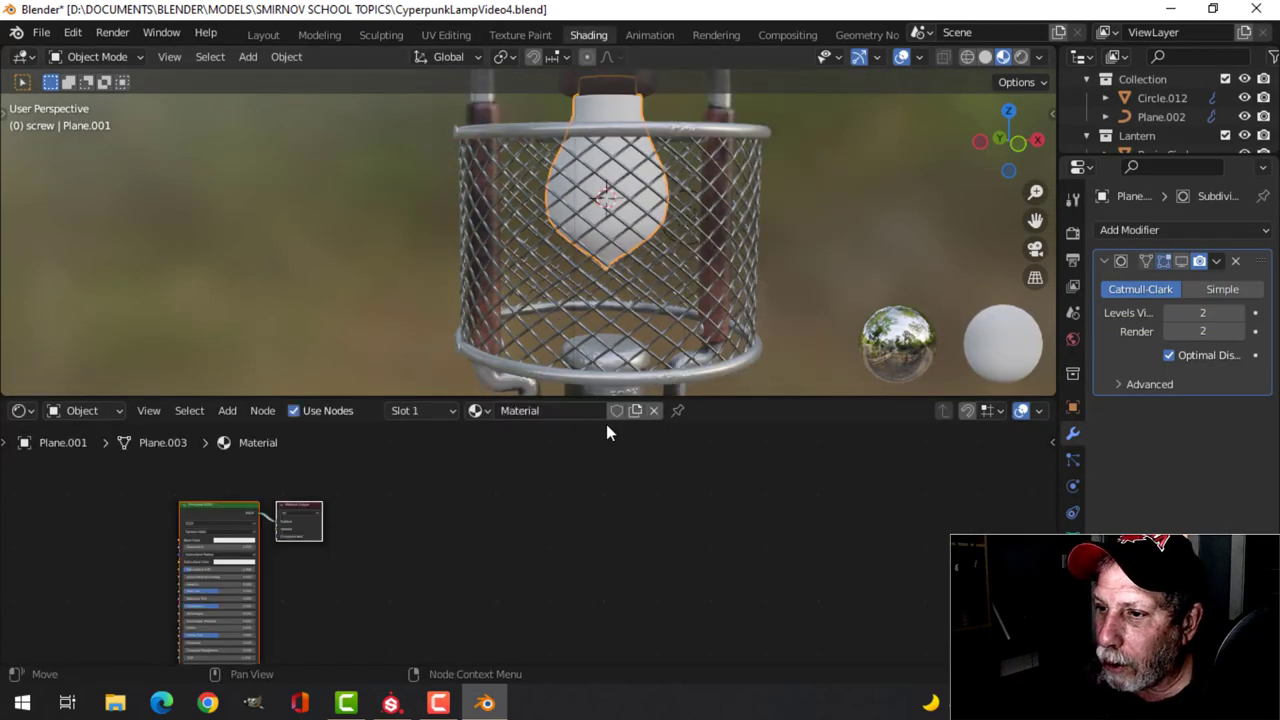
pyautogui.click(543, 411)
pyautogui.write('Bulb')
pyautogui.press('Return')
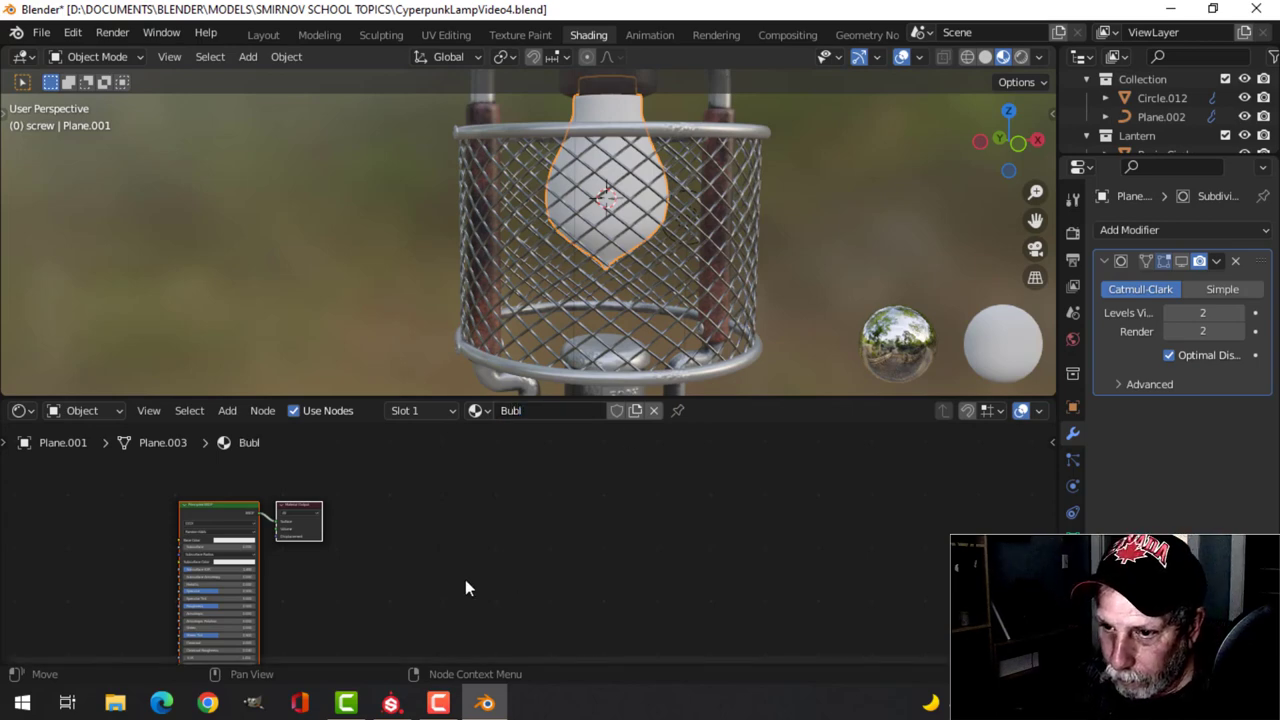
# Load the CyberpunkLampBulb_Bulb BaseColor, Height, Metallic, Normal and Roughness maps onto the Principled BSDF with the Principled Texture Setup.
pyautogui.press('Home')
pyautogui.scroll(1, 540, 550)
pyautogui.moveTo(537, 557); pyautogui.dragTo(634, 597, button='middle')
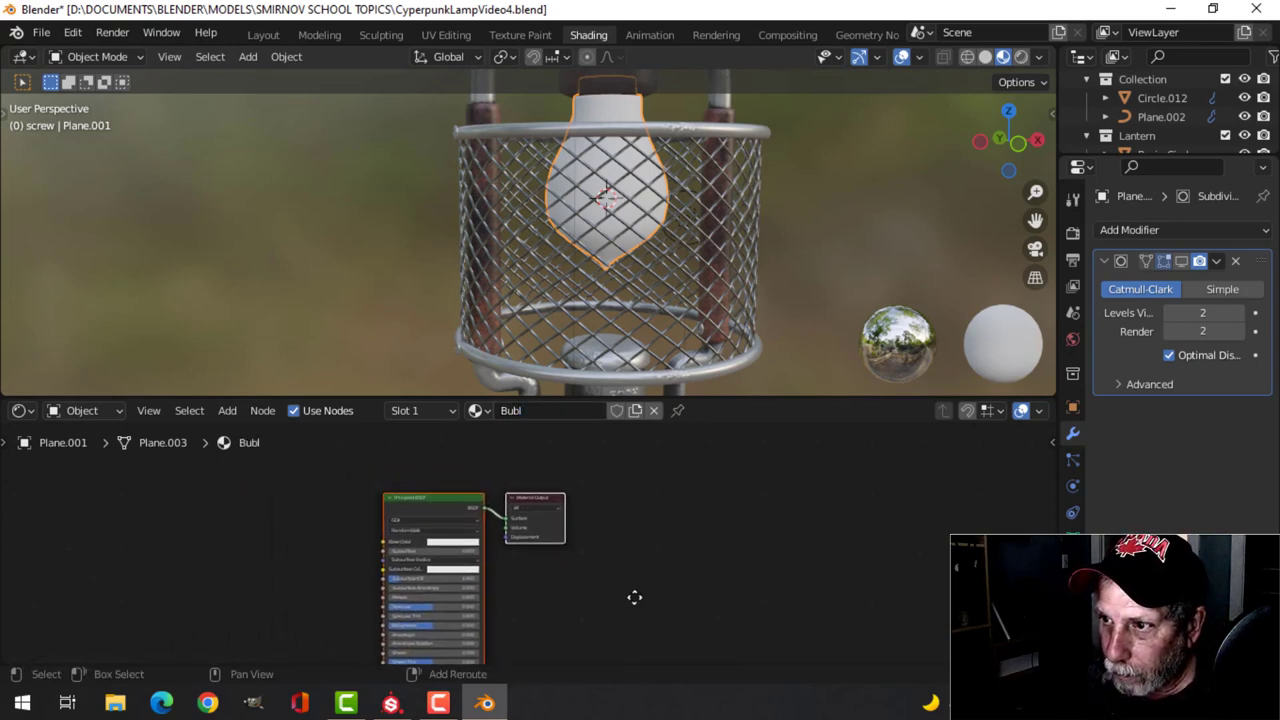
pyautogui.click(445, 495)
pyautogui.hotkey('ctrl', 'shift', 't')
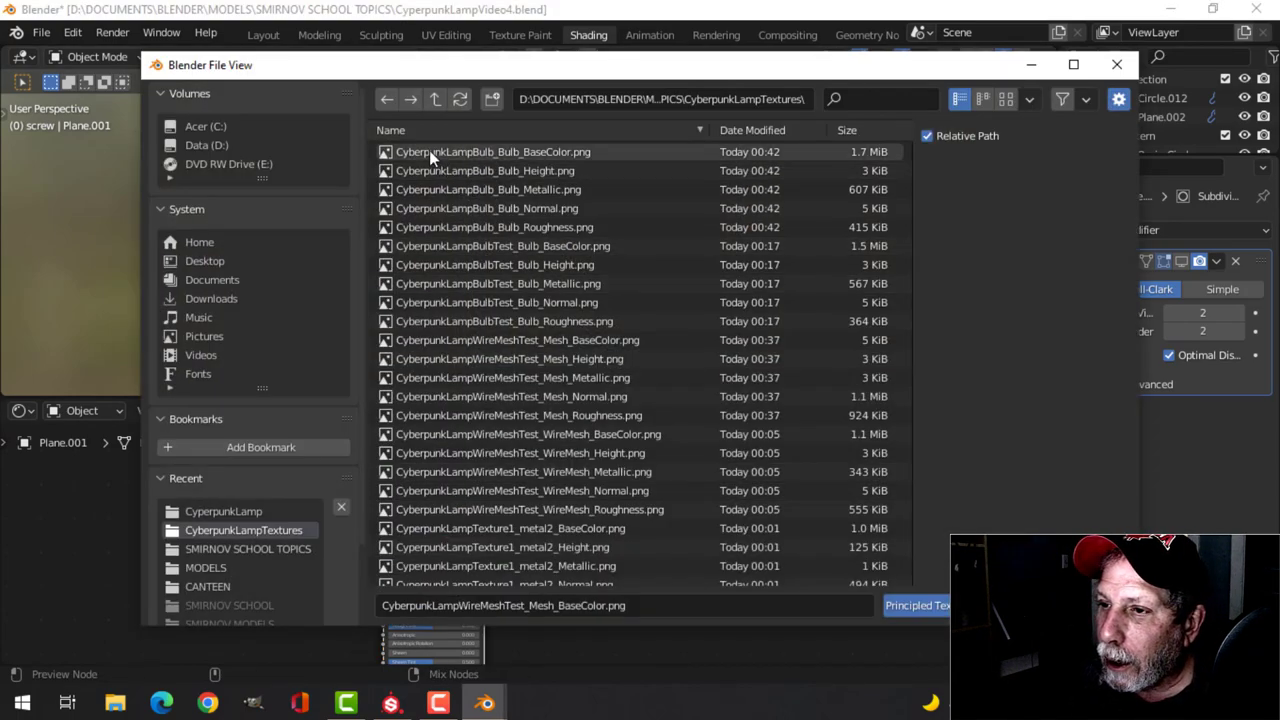
pyautogui.click(538, 151)
pyautogui.keyDown('ctrl'); pyautogui.click(560, 228); pyautogui.keyUp('ctrl')
pyautogui.keyDown('shift'); pyautogui.click(560, 228); pyautogui.keyUp('shift')
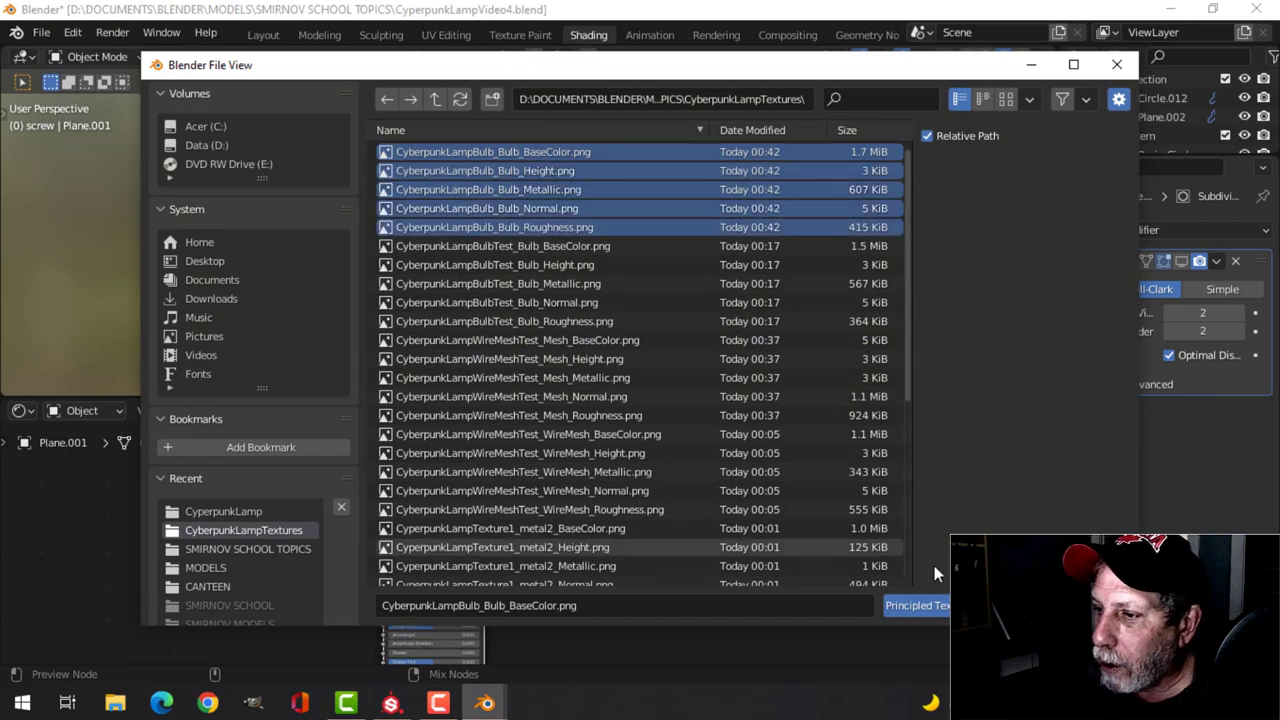
pyautogui.click(917, 605)
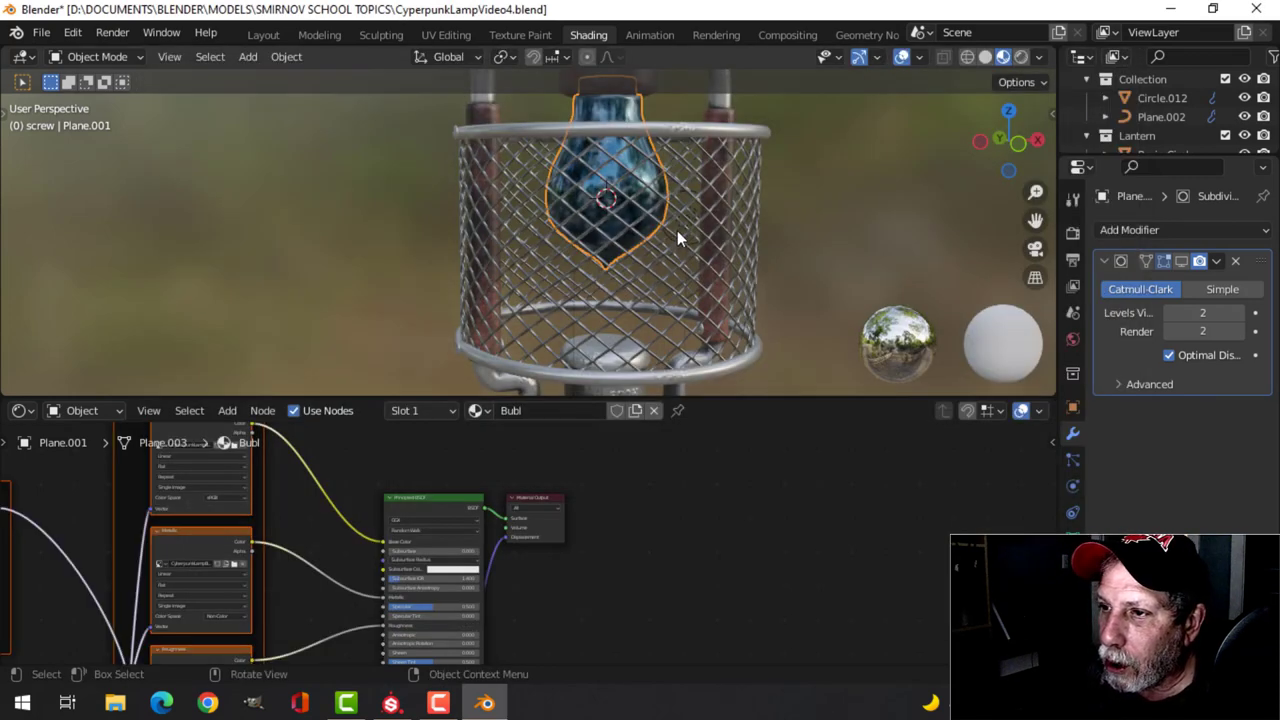
# Move the Material Output node farther away from the Principled BSDF to make room for another node.
pyautogui.scroll(2, 677, 231)
pyautogui.scroll(-1, 632, 550)
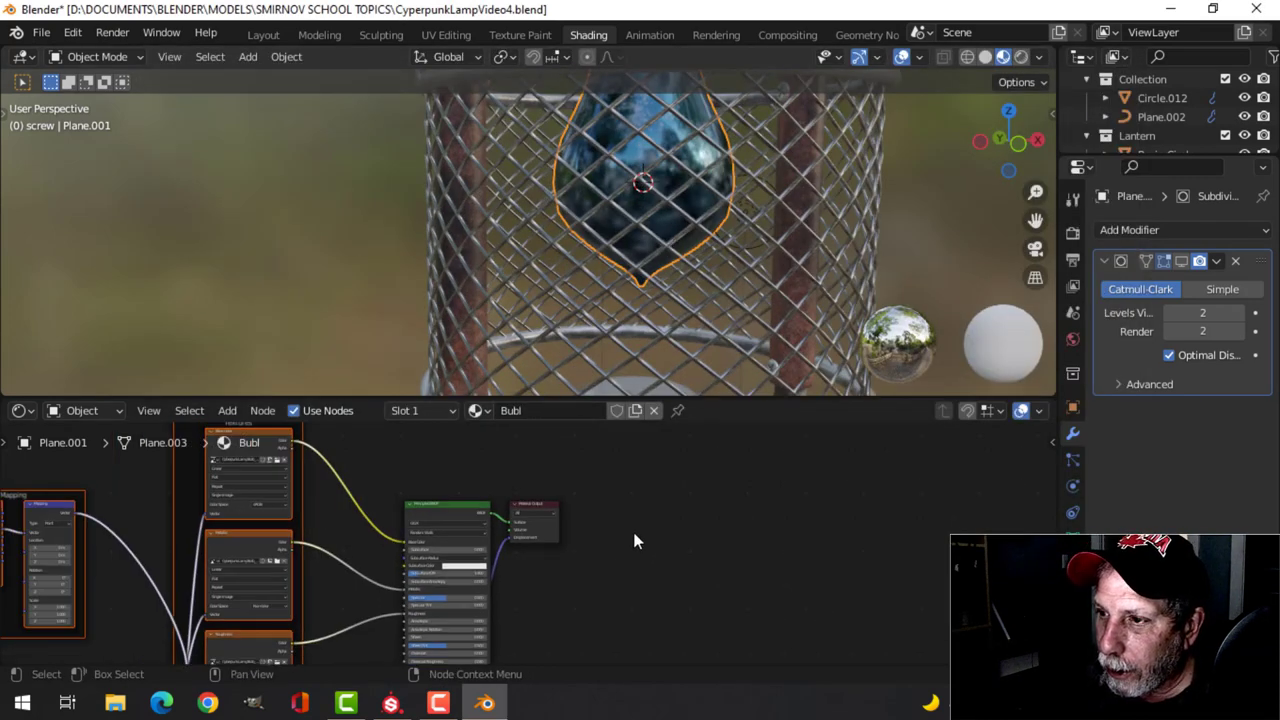
pyautogui.scroll(3, 665, 538)
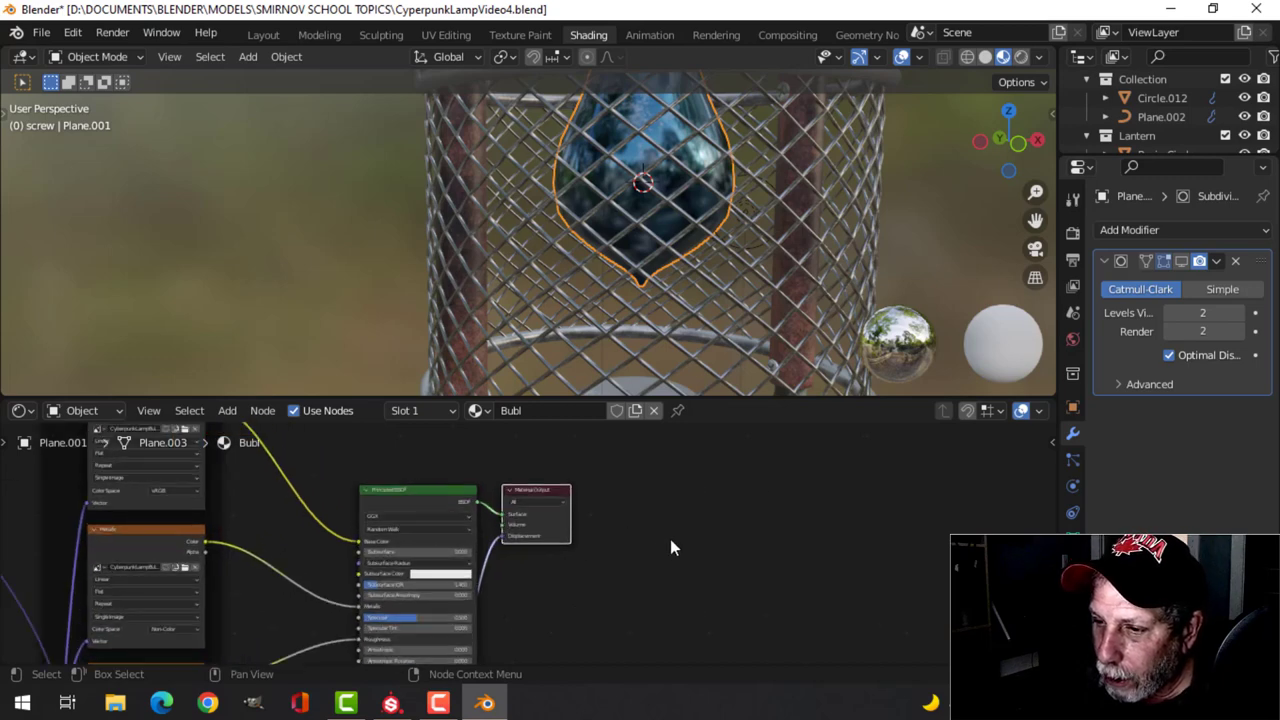
pyautogui.press('g')
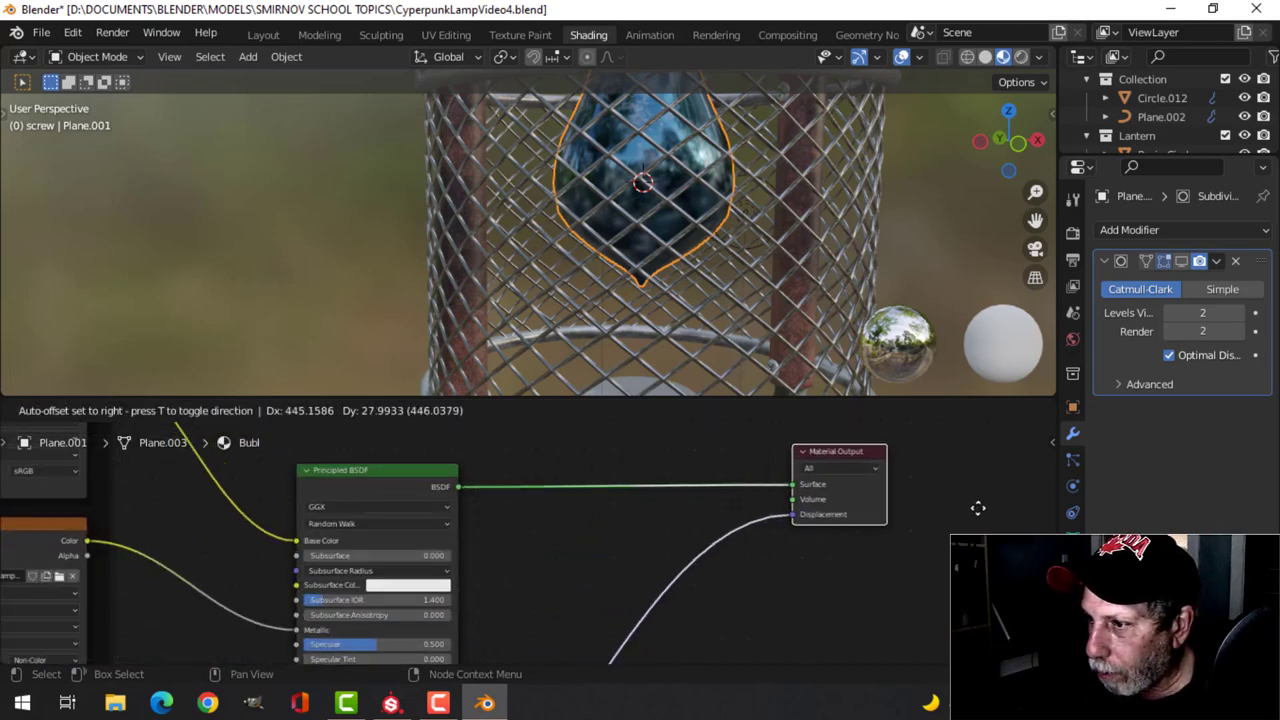
pyautogui.click(925, 500)
pyautogui.scroll(-1, 872, 561)
pyautogui.keyDown('ctrl'); pyautogui.hscroll(3, 651, 614); pyautogui.keyUp('ctrl')
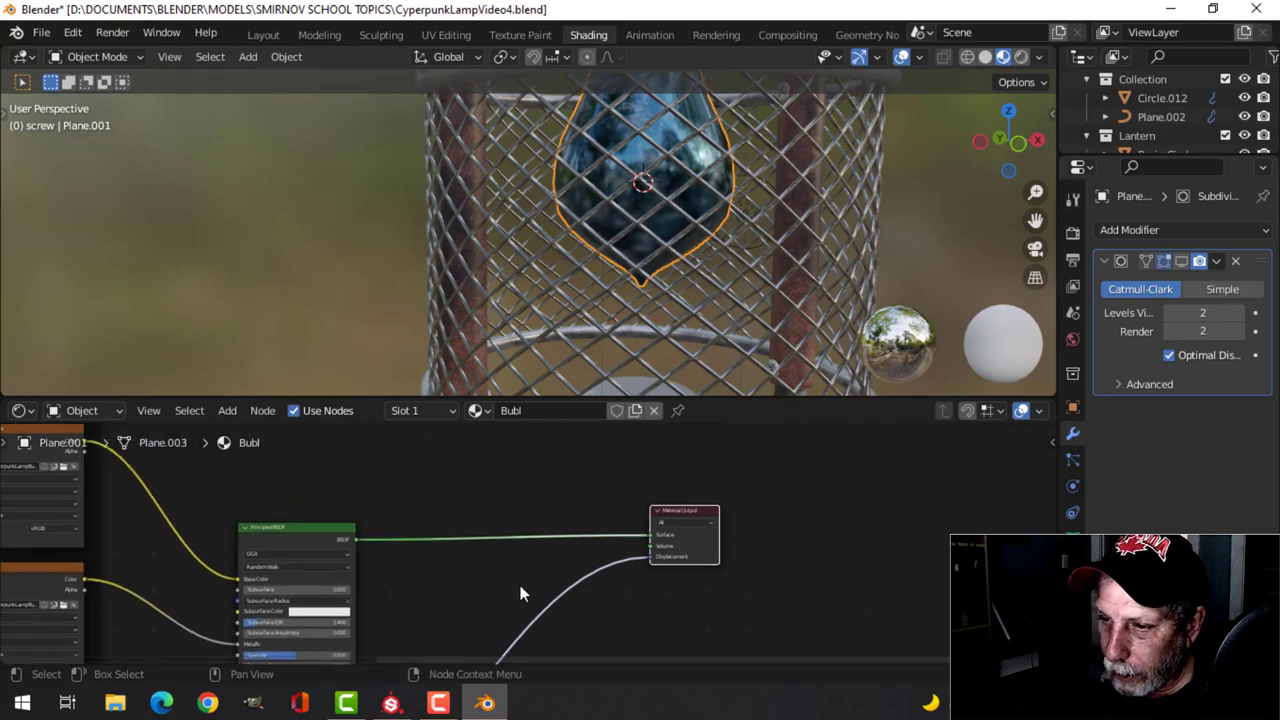
# Insert a Mix Shader node on the link between the Principled BSDF and the Material Output.
pyautogui.hotkey('shift', 'a')
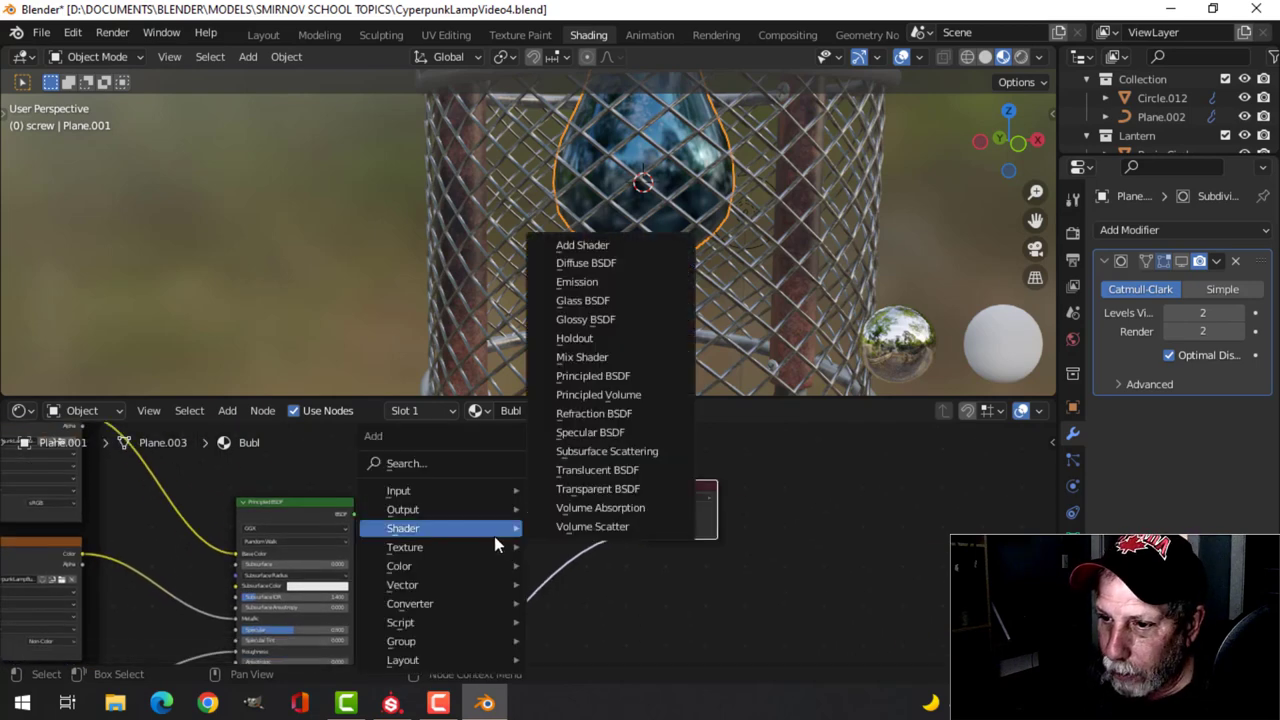
pyautogui.moveTo(462, 528)
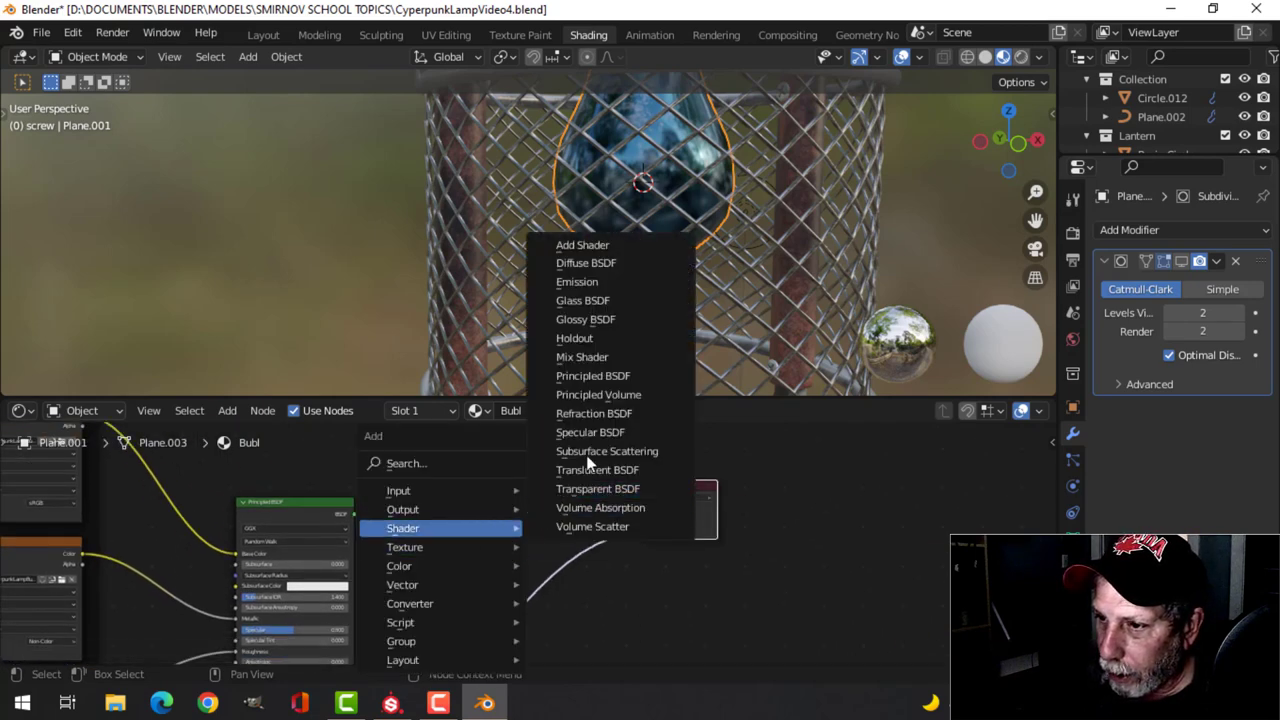
pyautogui.click(594, 357)
pyautogui.click(565, 505)
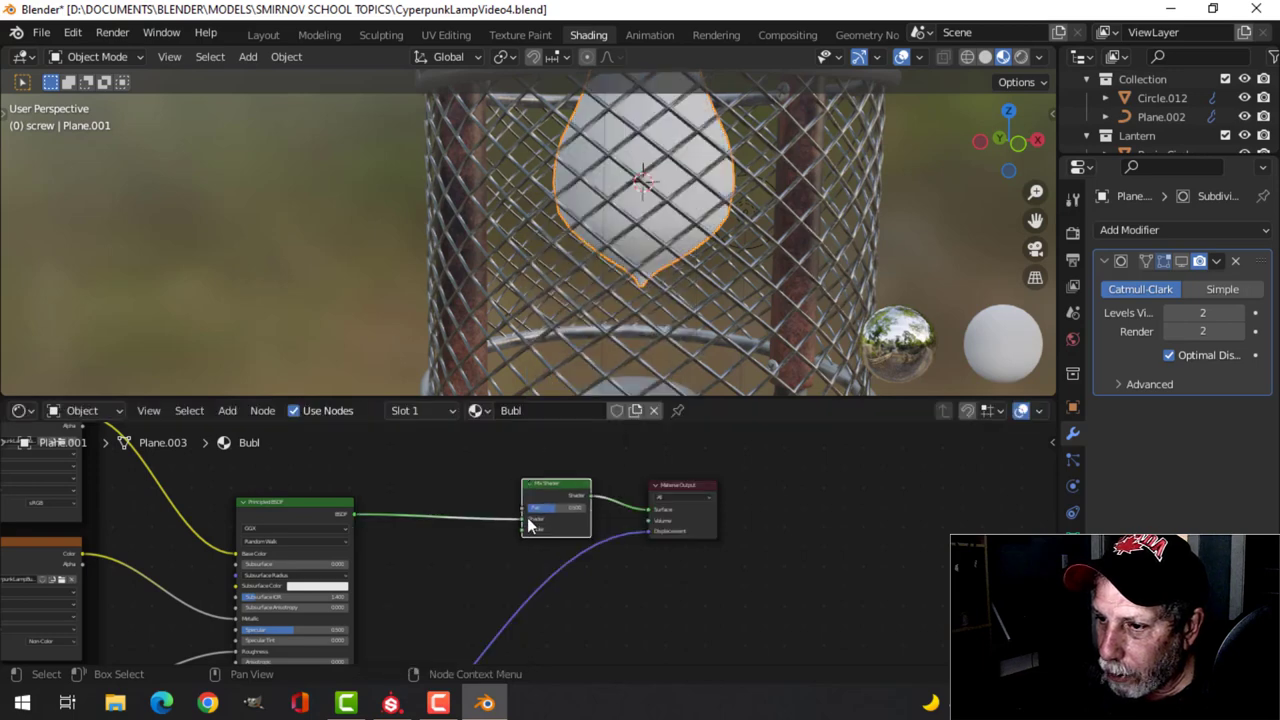
# Add a Transparent BSDF node and connect its output to the Mix Shader's second Shader input.
pyautogui.scroll(3, 510, 525)
pyautogui.hotkey('shift', 'a')
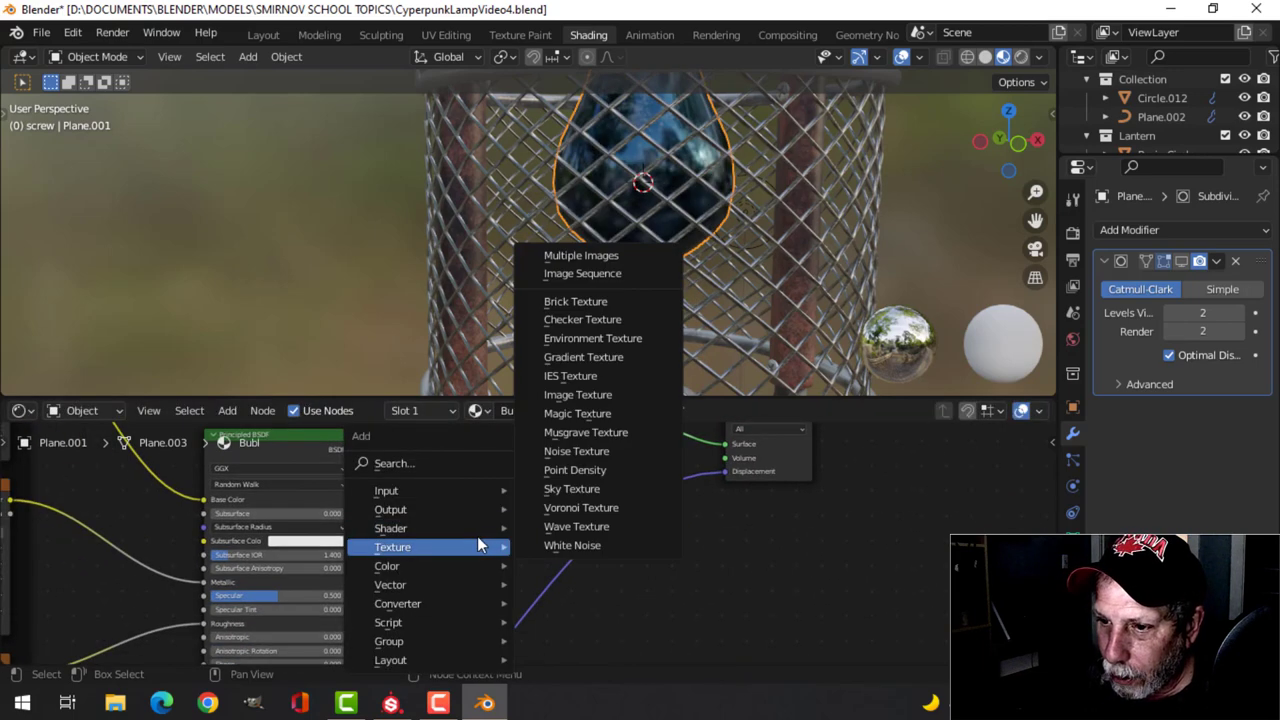
pyautogui.moveTo(456, 526)
pyautogui.click(579, 489)
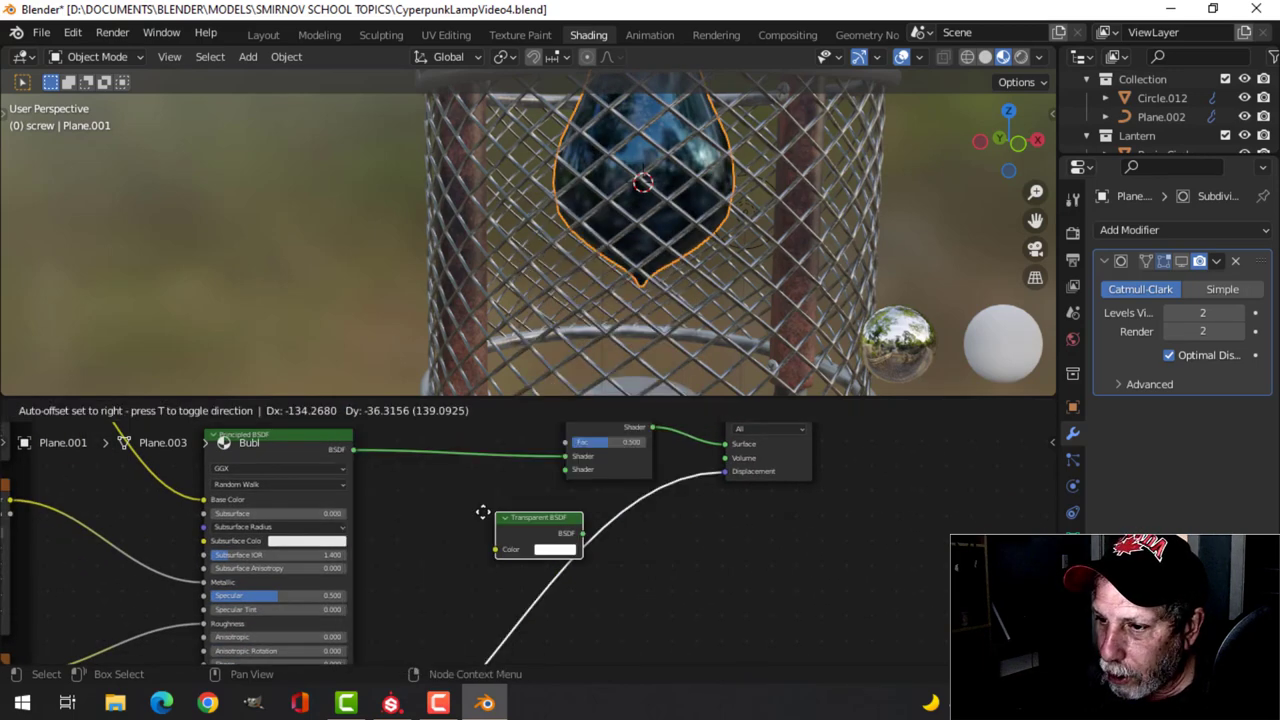
pyautogui.click(390, 505)
pyautogui.scroll(2, 509, 525)
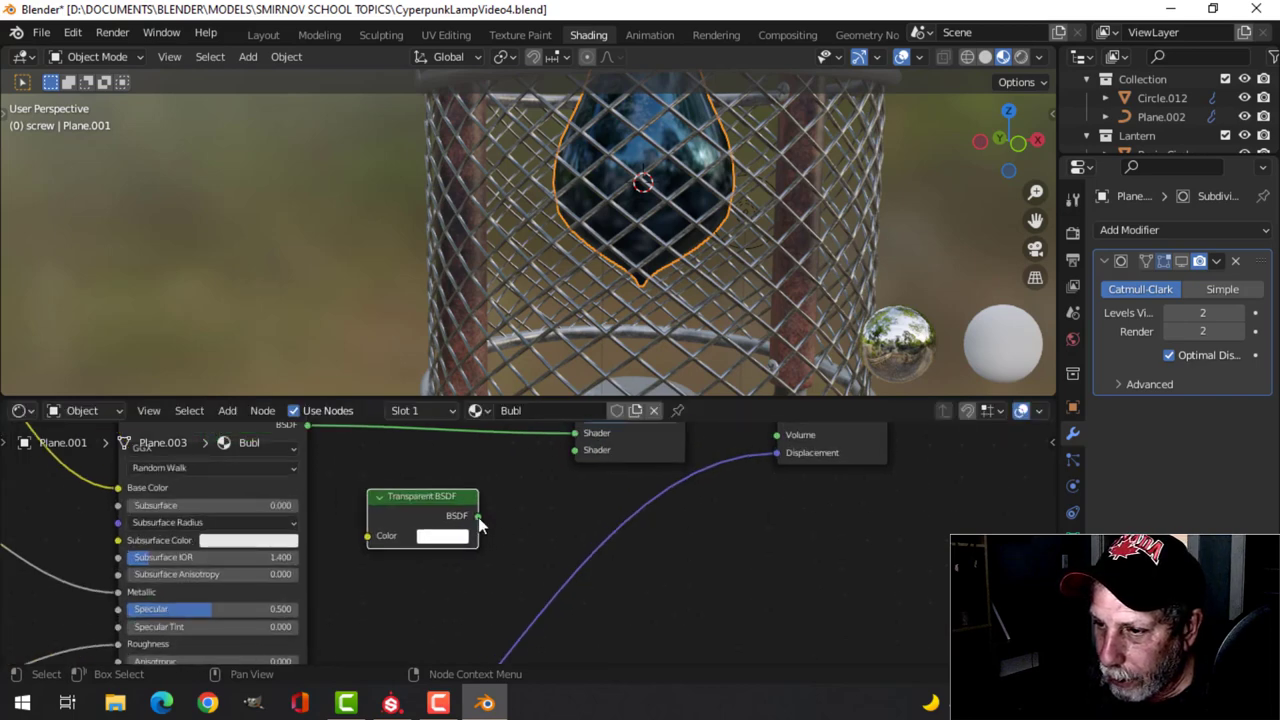
pyautogui.moveTo(478, 517); pyautogui.dragTo(584, 486)
# Add an Image Texture node in the free space above the Principled BSDF.
pyautogui.scroll(-1, 577, 512)
pyautogui.moveTo(564, 466); pyautogui.dragTo(551, 568, button='middle')
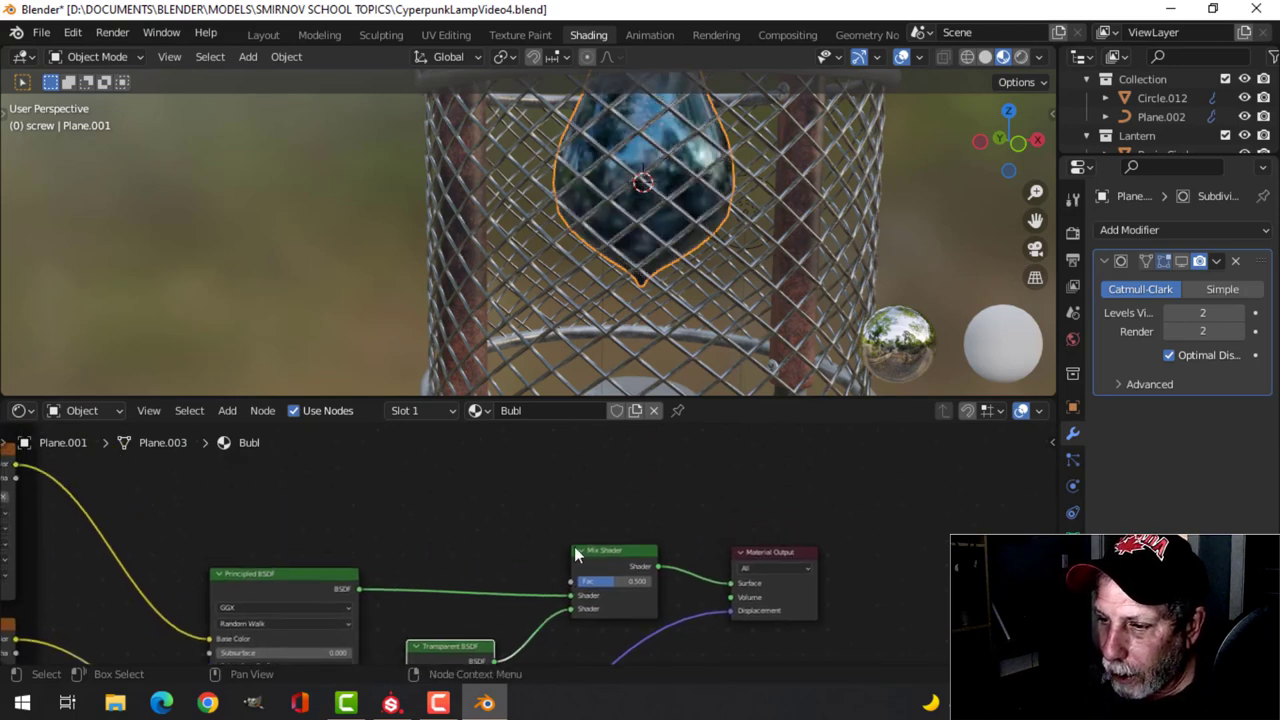
pyautogui.hotkey('shift', 'a')
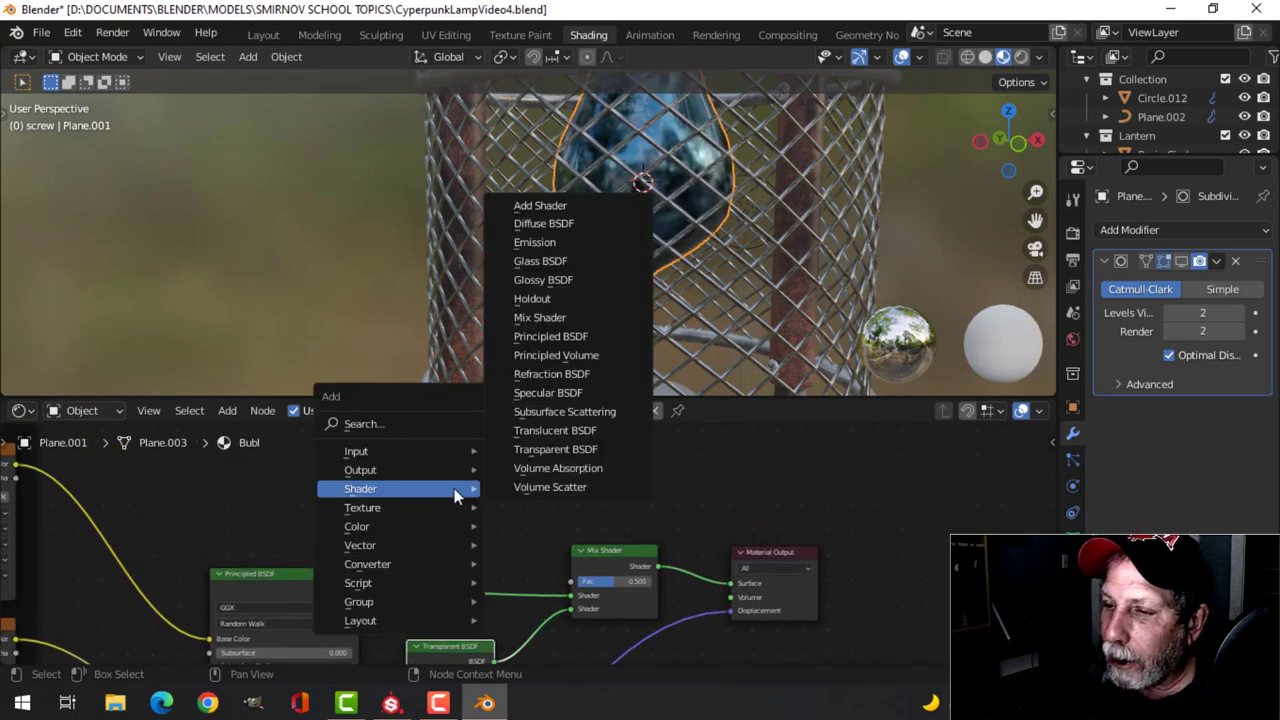
pyautogui.moveTo(420, 507)
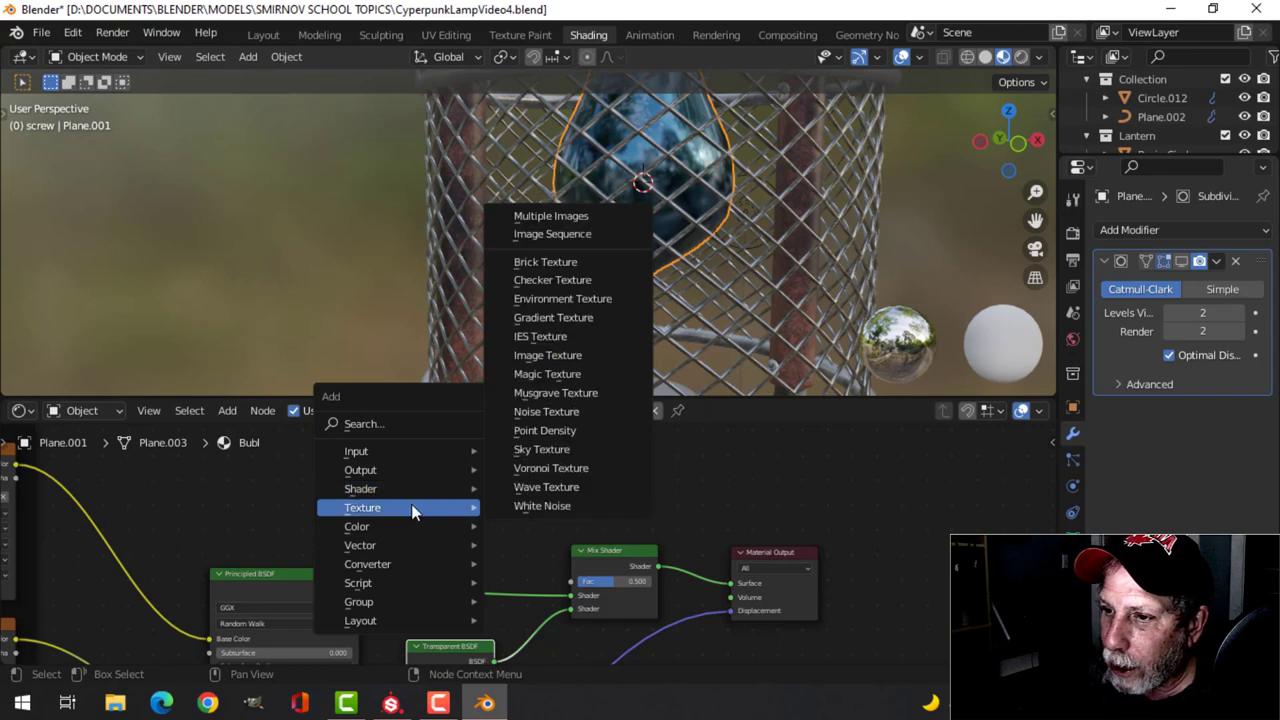
pyautogui.click(533, 357)
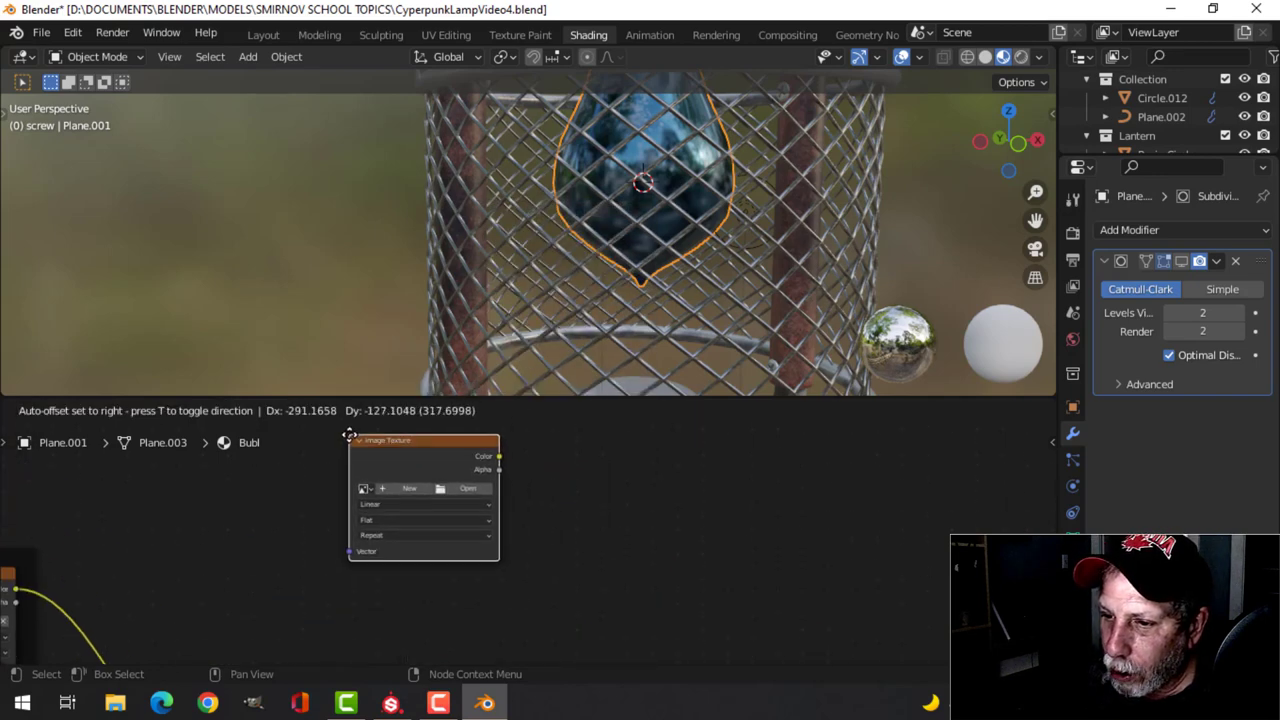
pyautogui.click(429, 510)
# Load Opacity.png from the CyberpunkLampTextures folder into the new Image Texture node.
pyautogui.keyDown('shift'); pyautogui.scroll(-5, 493, 516); pyautogui.keyUp('shift')
pyautogui.click(453, 490)
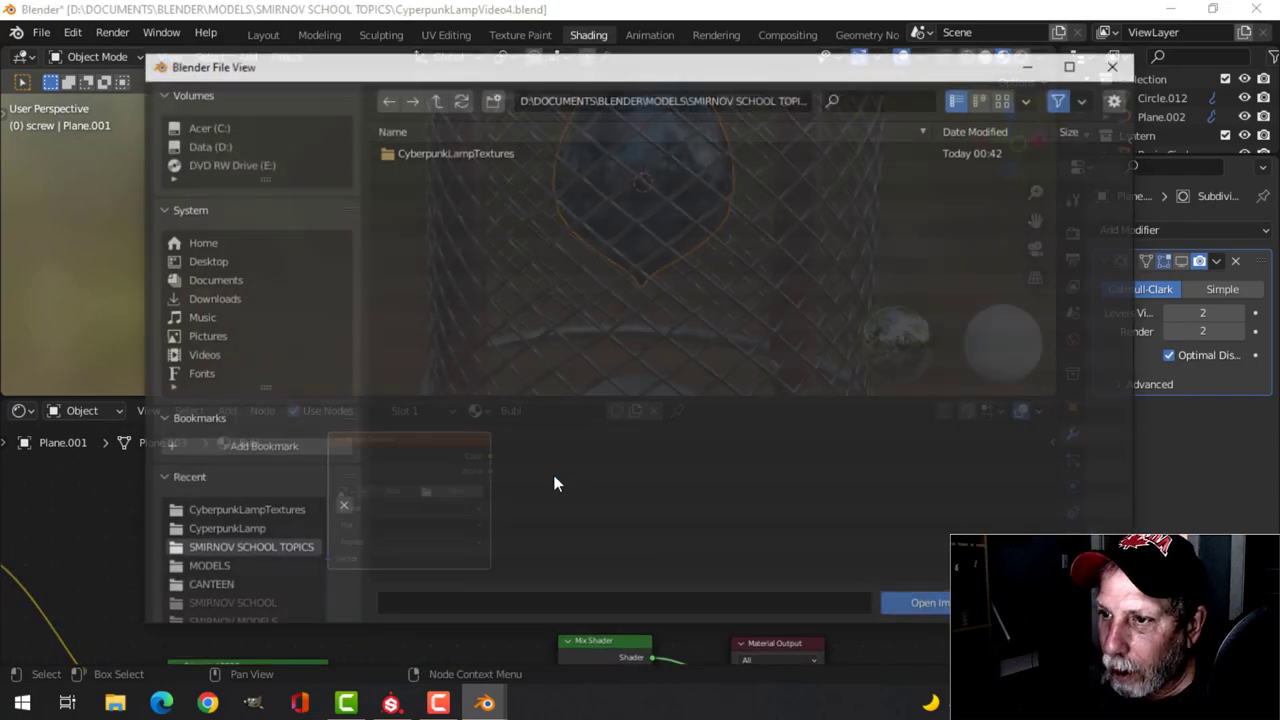
pyautogui.click(474, 160)
pyautogui.doubleClick(474, 160)
pyautogui.scroll(-10, 516, 451)
pyautogui.click(432, 575)
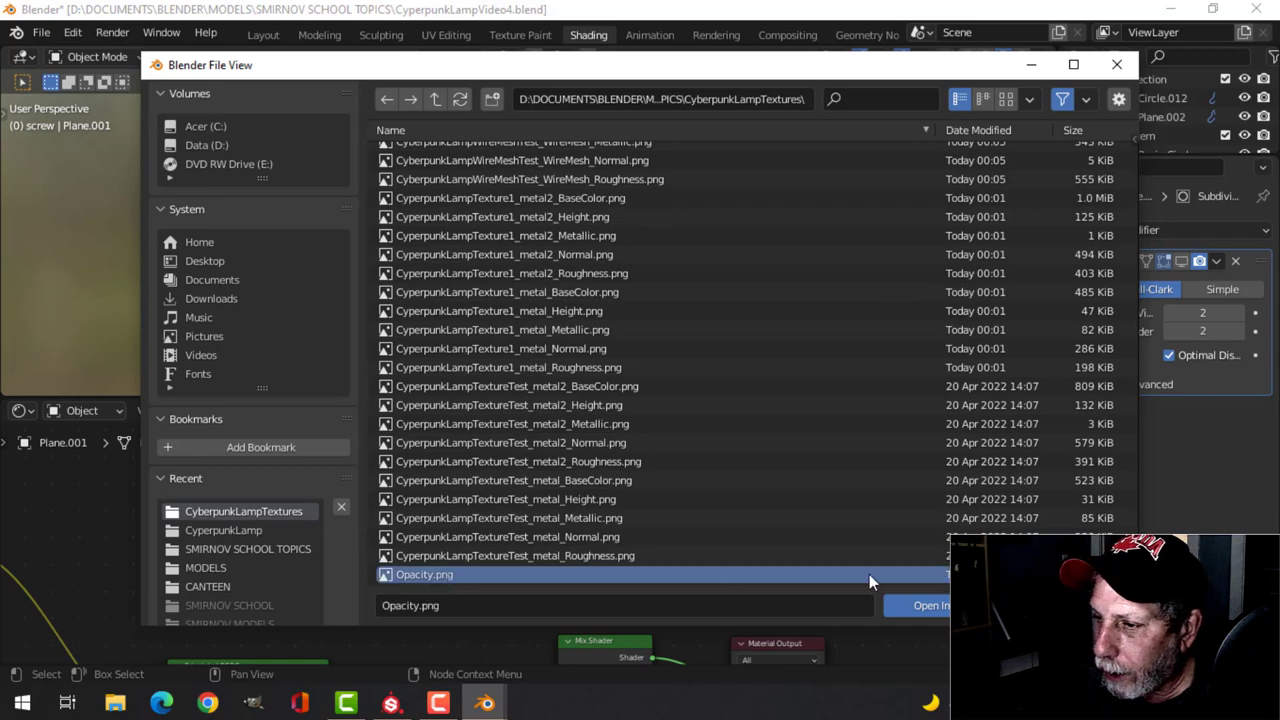
pyautogui.click(905, 604)
# Connect the Opacity.png Color output to the Mix Shader's Fac and the Principled BSDF to its first Shader input.
pyautogui.moveTo(524, 503); pyautogui.dragTo(486, 495, button='middle')
pyautogui.moveTo(460, 444); pyautogui.dragTo(451, 485)
pyautogui.moveTo(569, 531); pyautogui.dragTo(553, 483, button='middle')
pyautogui.moveTo(484, 458); pyautogui.dragTo(561, 629)
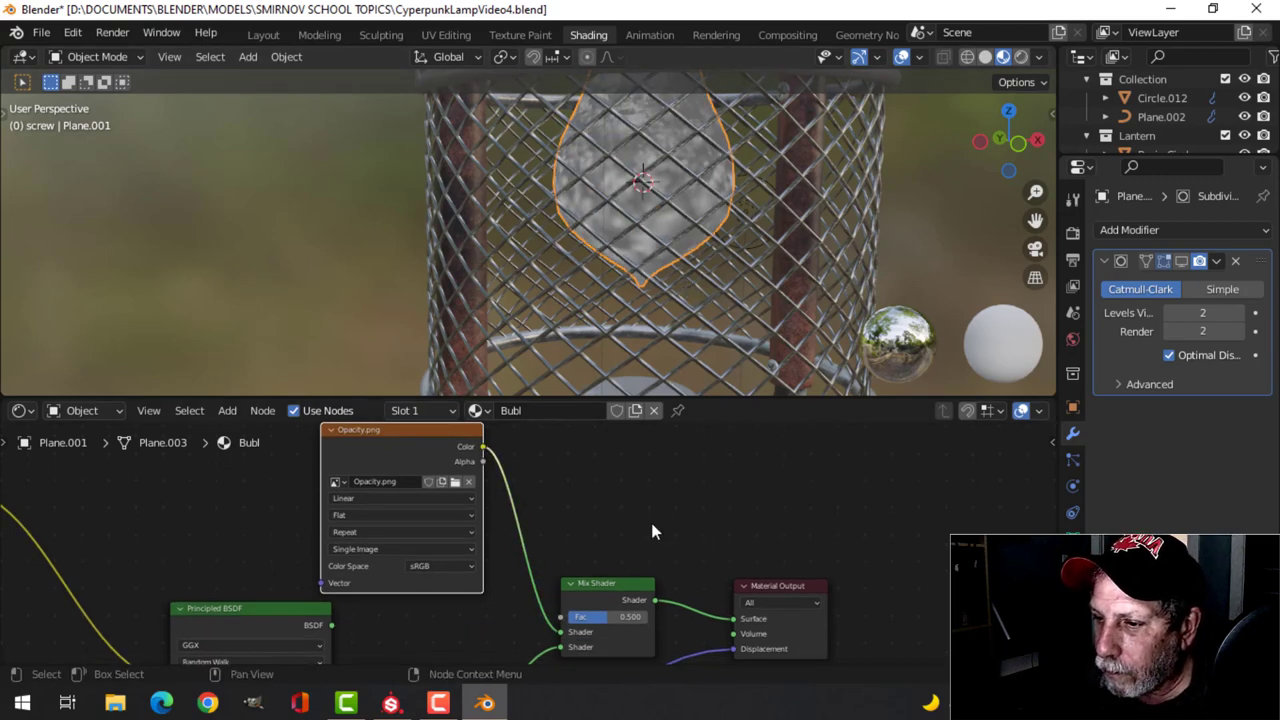
pyautogui.moveTo(559, 631); pyautogui.dragTo(561, 617)
pyautogui.moveTo(332, 627); pyautogui.dragTo(560, 632)
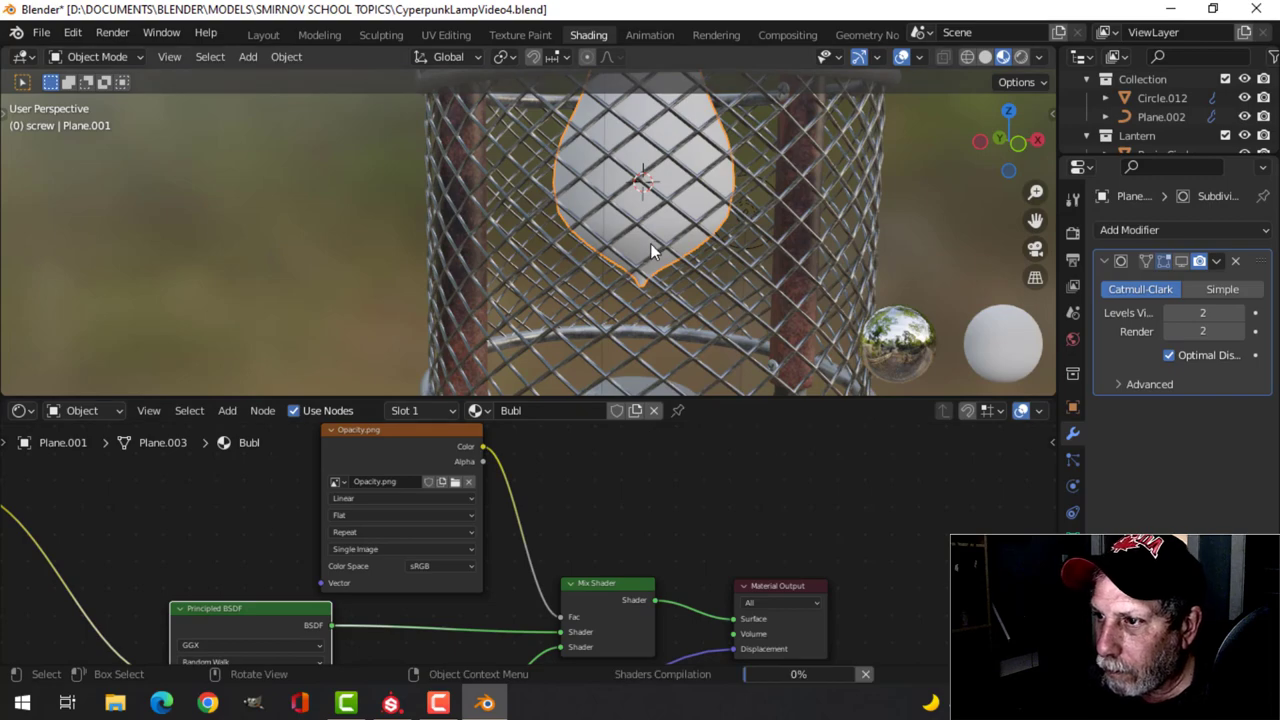
# Set the bulb material's Blend Mode to Alpha Blend.
pyautogui.scroll(2, 657, 243)
pyautogui.scroll(-3, 661, 246)
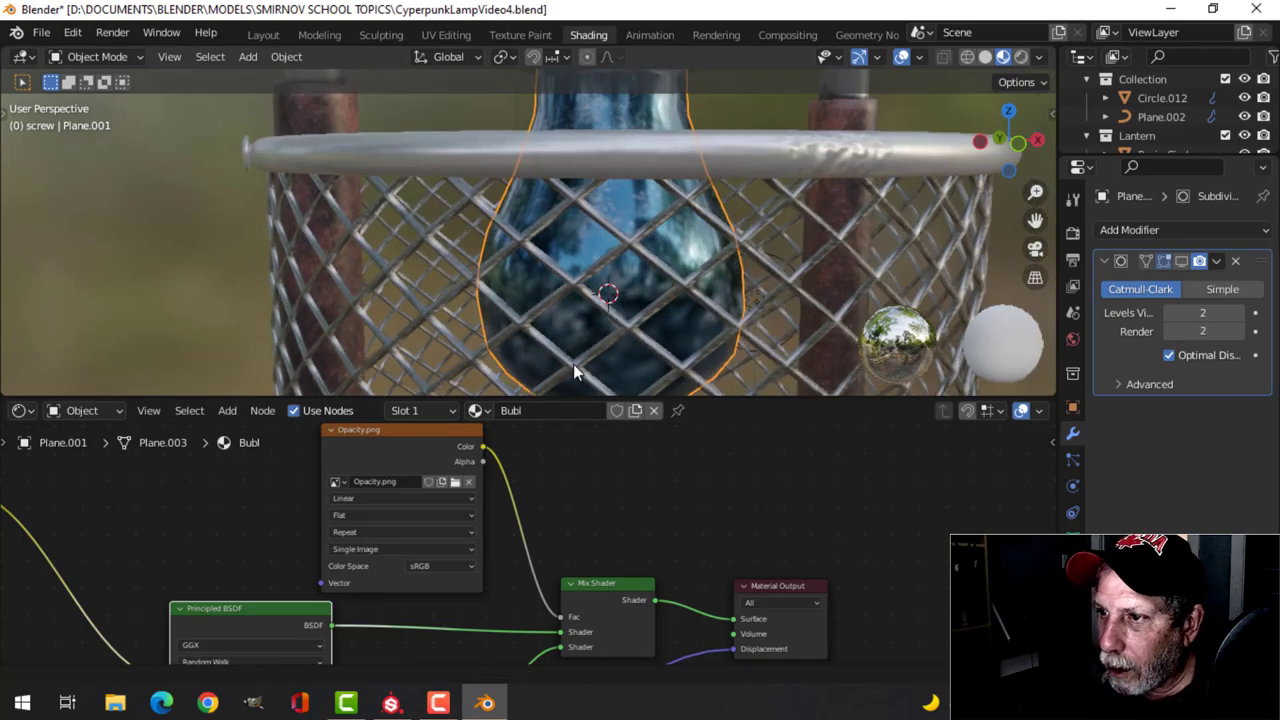
pyautogui.moveTo(600, 320)
pyautogui.mouseDown(button='middle')
pyautogui.moveTo(605, 295)
pyautogui.moveTo(580, 320)
pyautogui.moveTo(603, 335)
pyautogui.moveTo(598, 326)
pyautogui.mouseUp(button='middle')
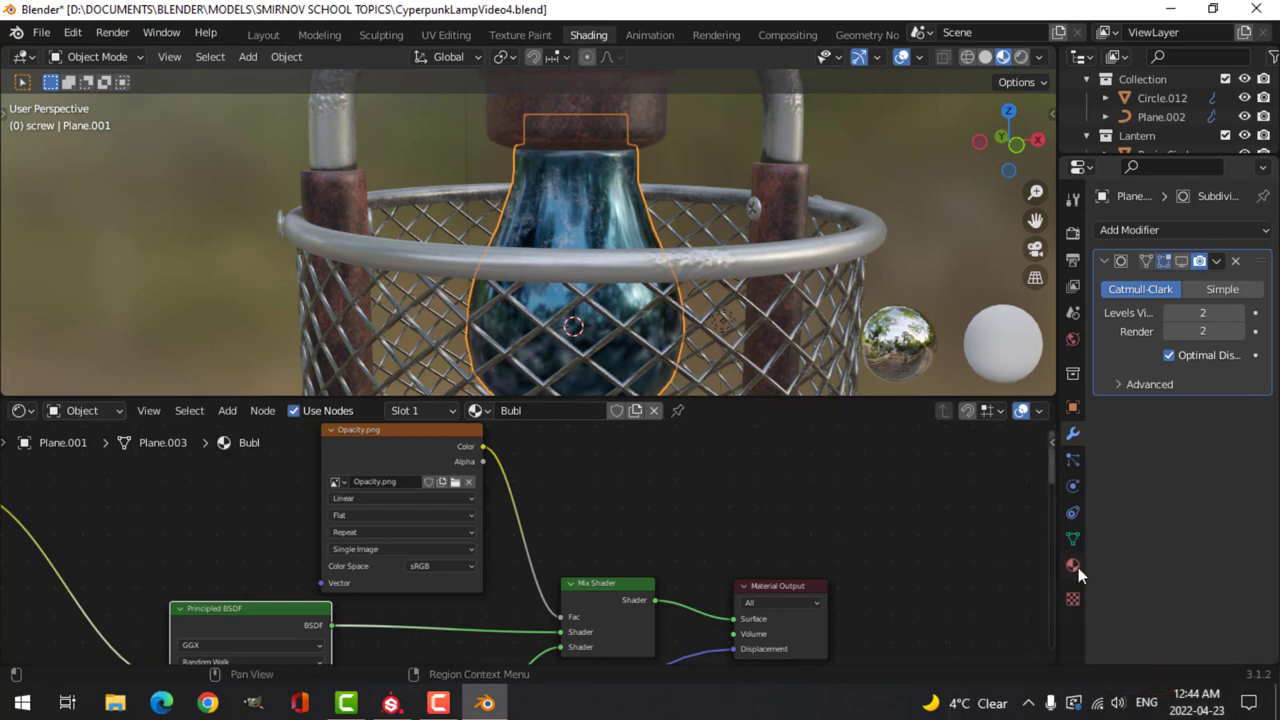
pyautogui.click(1073, 565)
pyautogui.scroll(-4, 1155, 525)
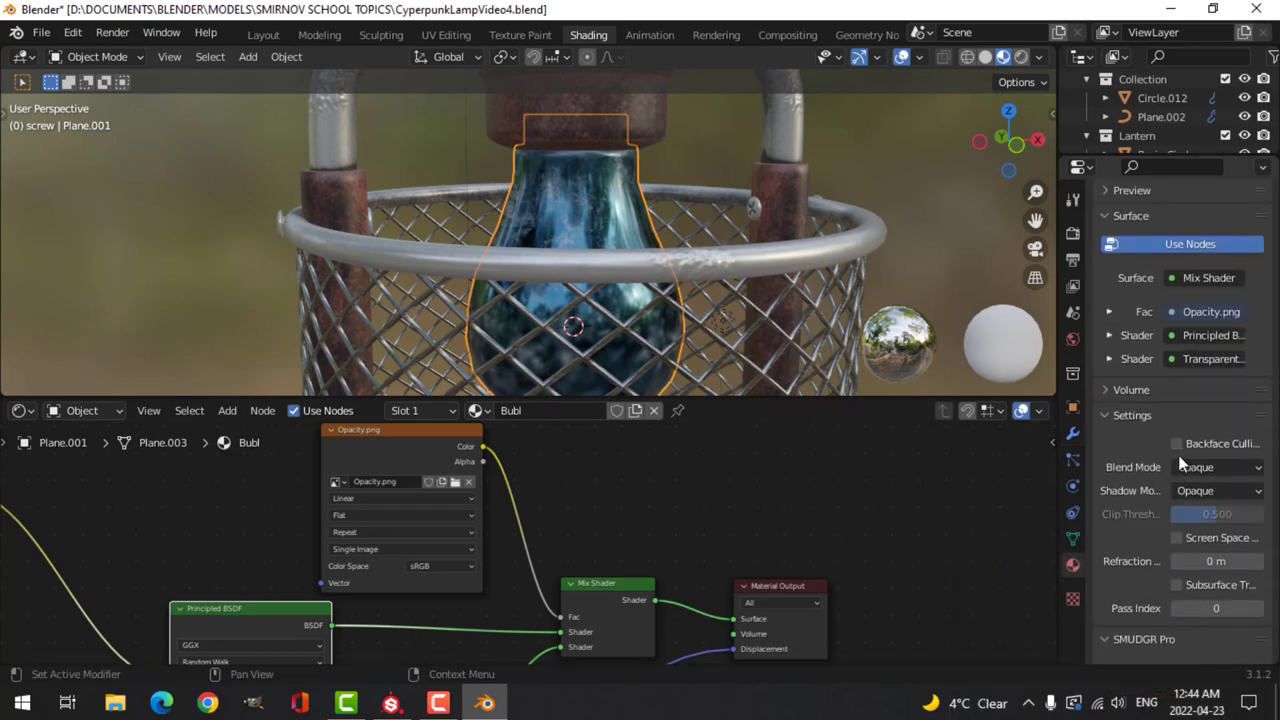
pyautogui.click(1218, 467)
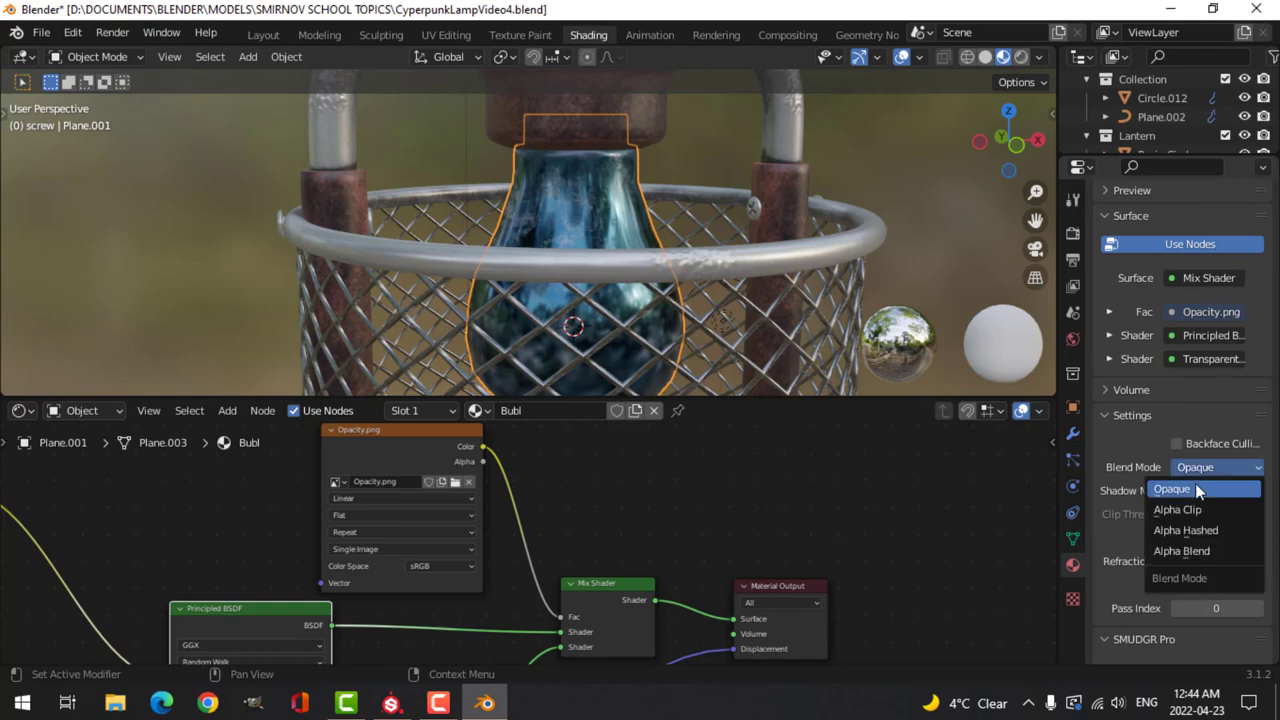
pyautogui.click(1198, 549)
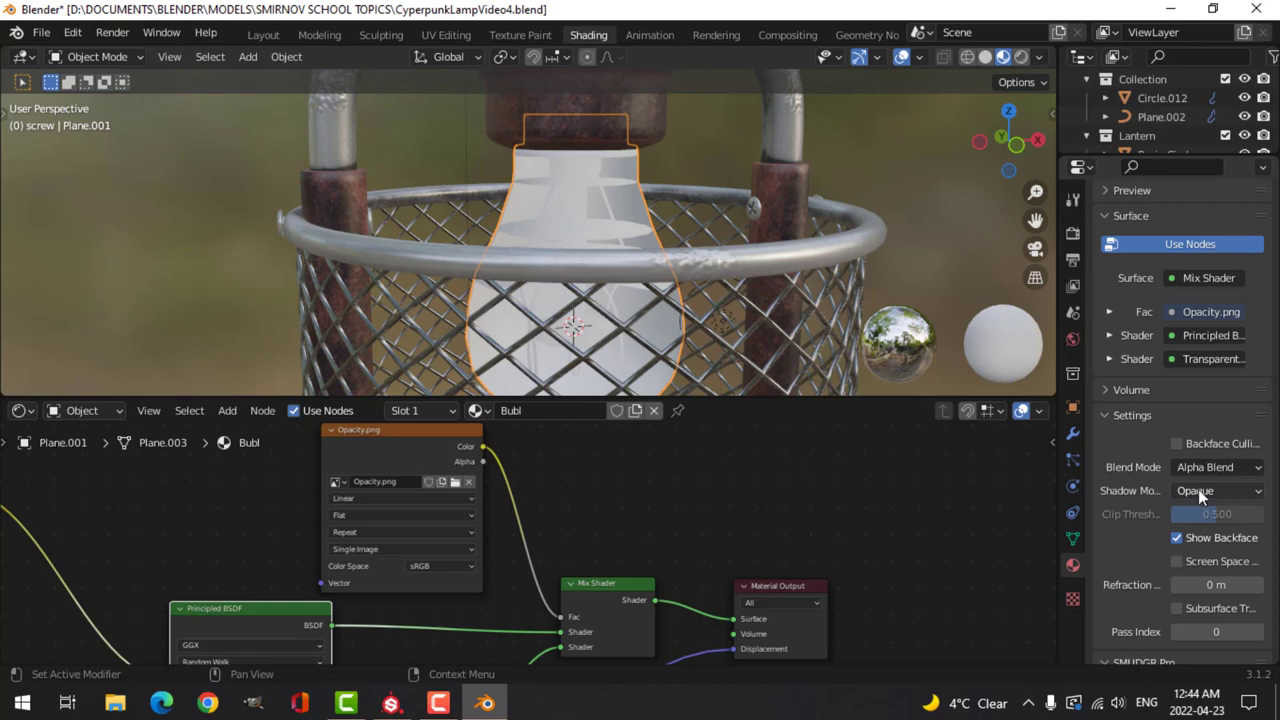
# Set the material's Shadow Mode to Alpha Hashed and enable Backface Culling and Screen Space Refraction.
pyautogui.click(1198, 491)
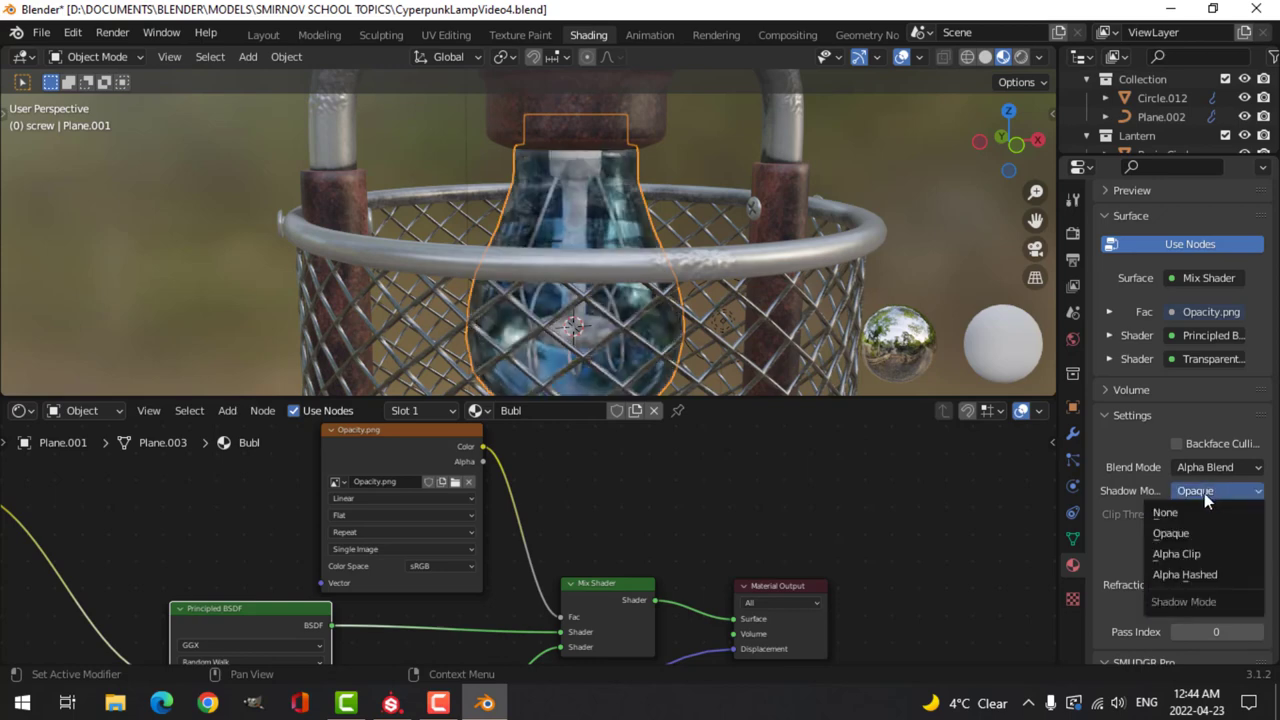
pyautogui.click(1197, 576)
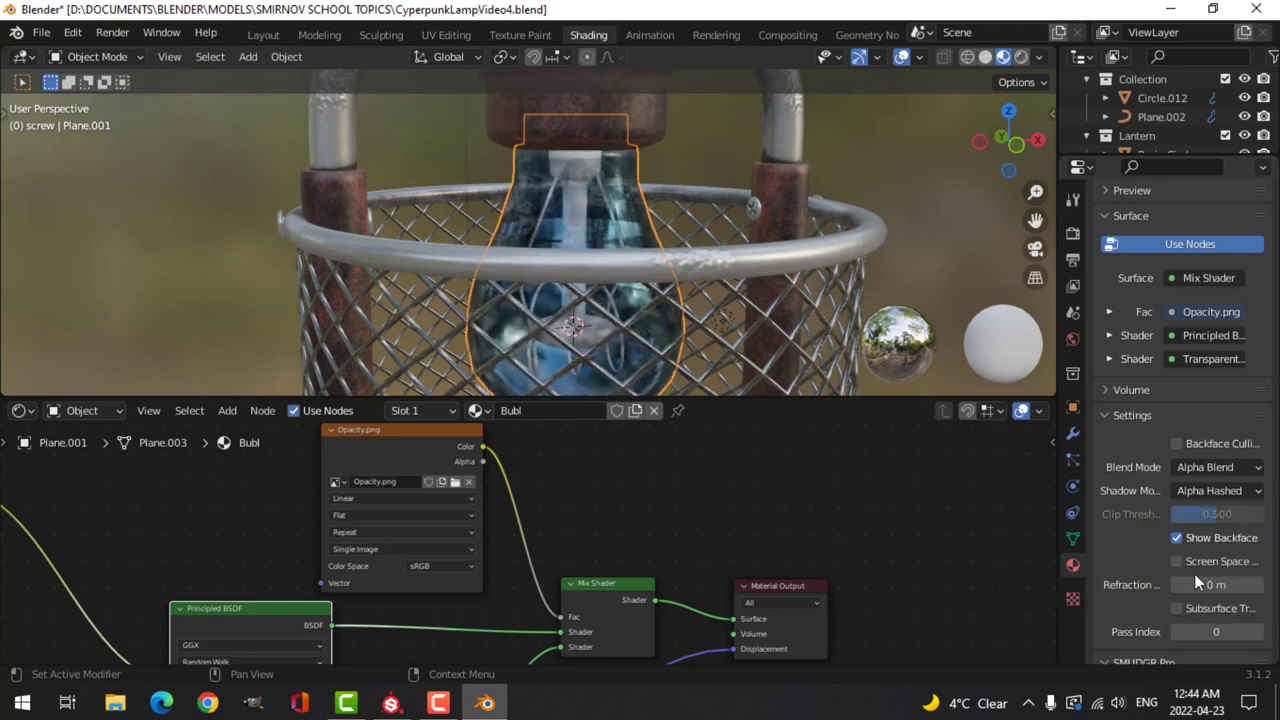
pyautogui.click(1180, 448)
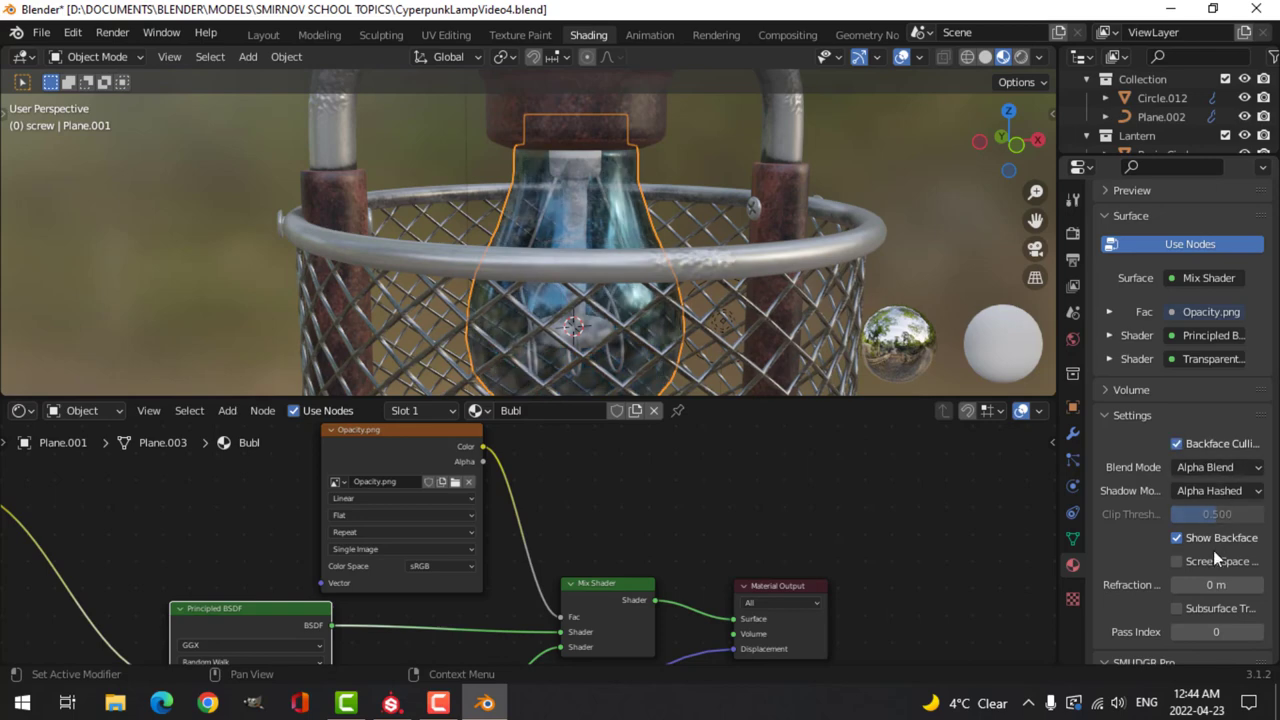
pyautogui.click(1178, 562)
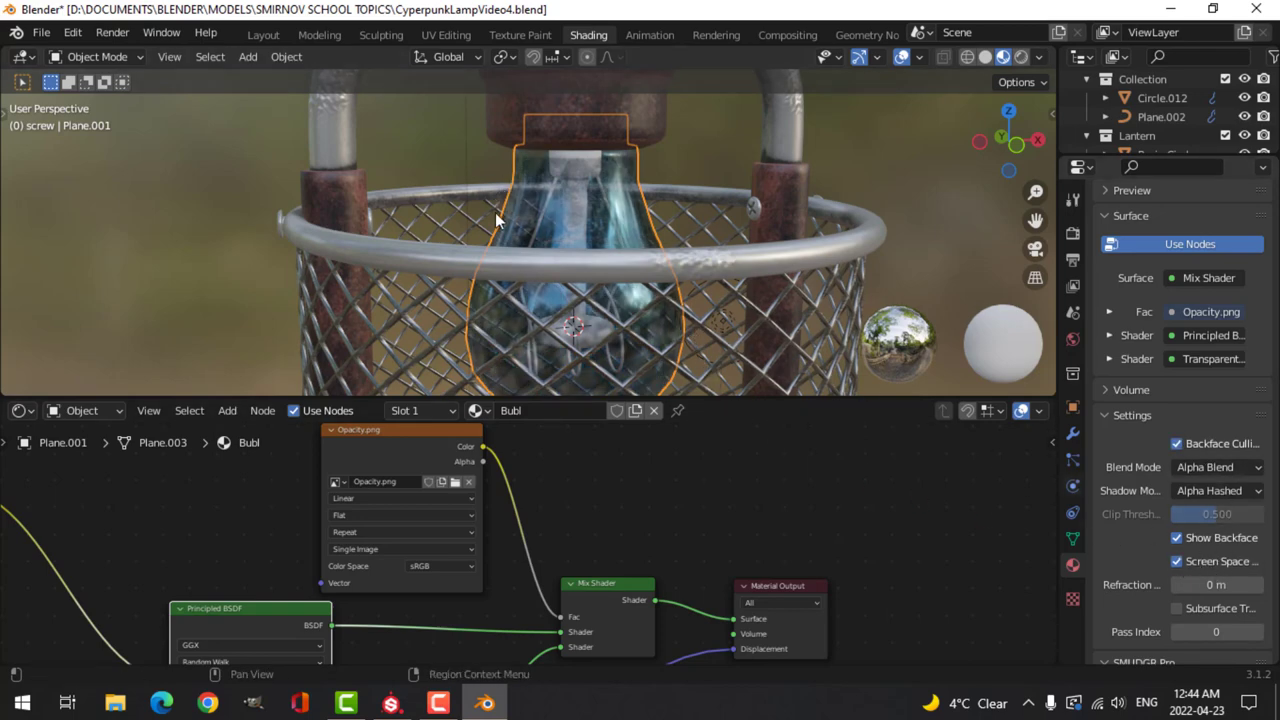
# Inspect the bulb's transparency, and turn on viewport display for its Subdivision modifier.
pyautogui.moveTo(690, 240); pyautogui.dragTo(675, 219, button='middle')
pyautogui.scroll(6, 674, 219)
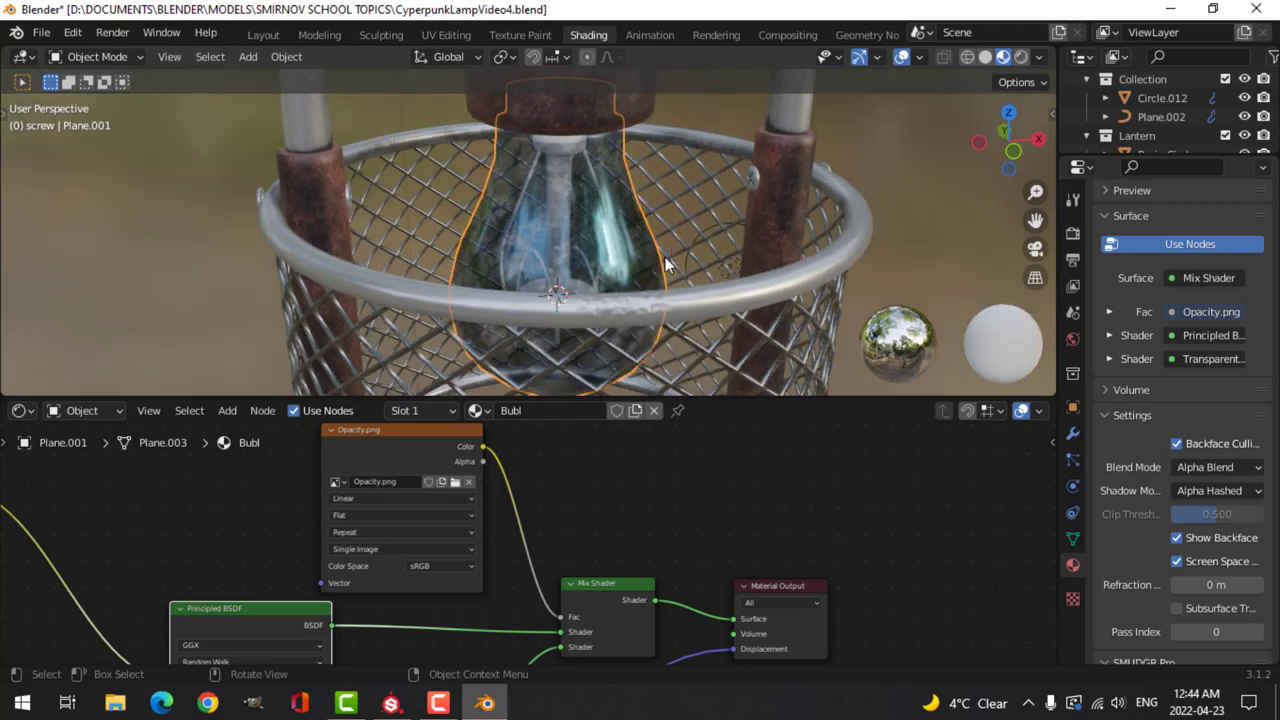
pyautogui.scroll(-4, 665, 252)
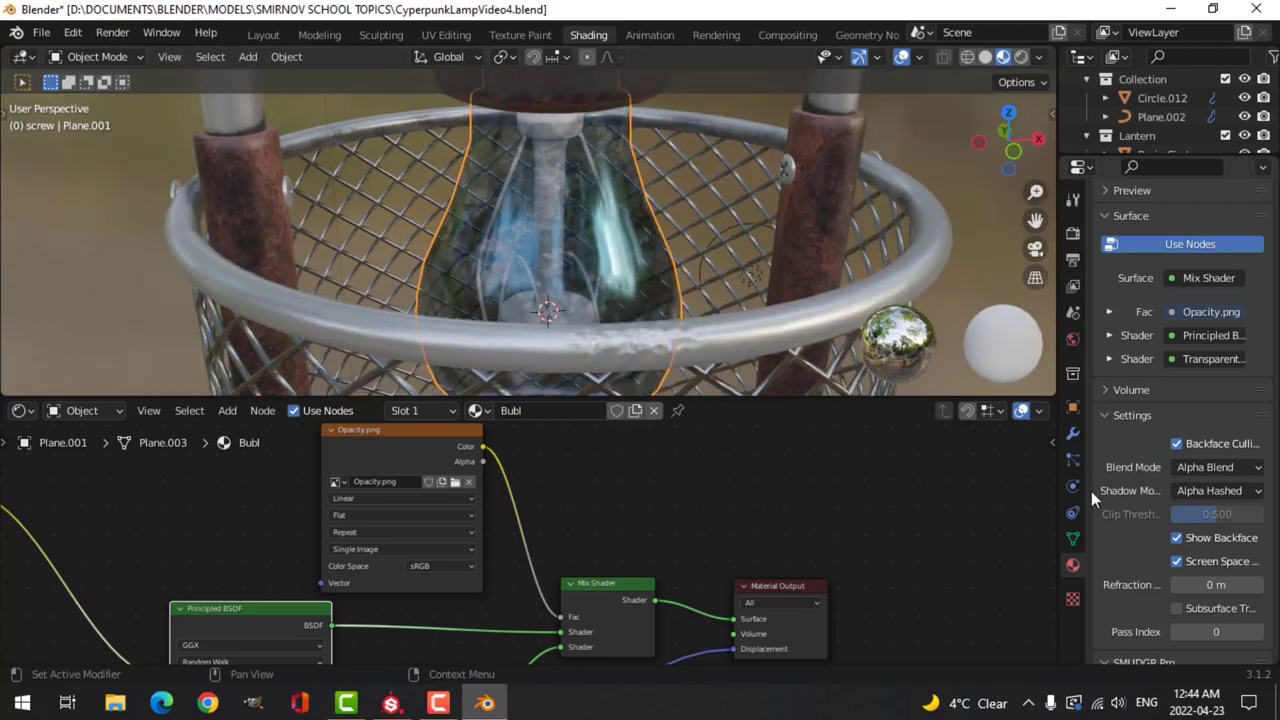
pyautogui.click(1072, 436)
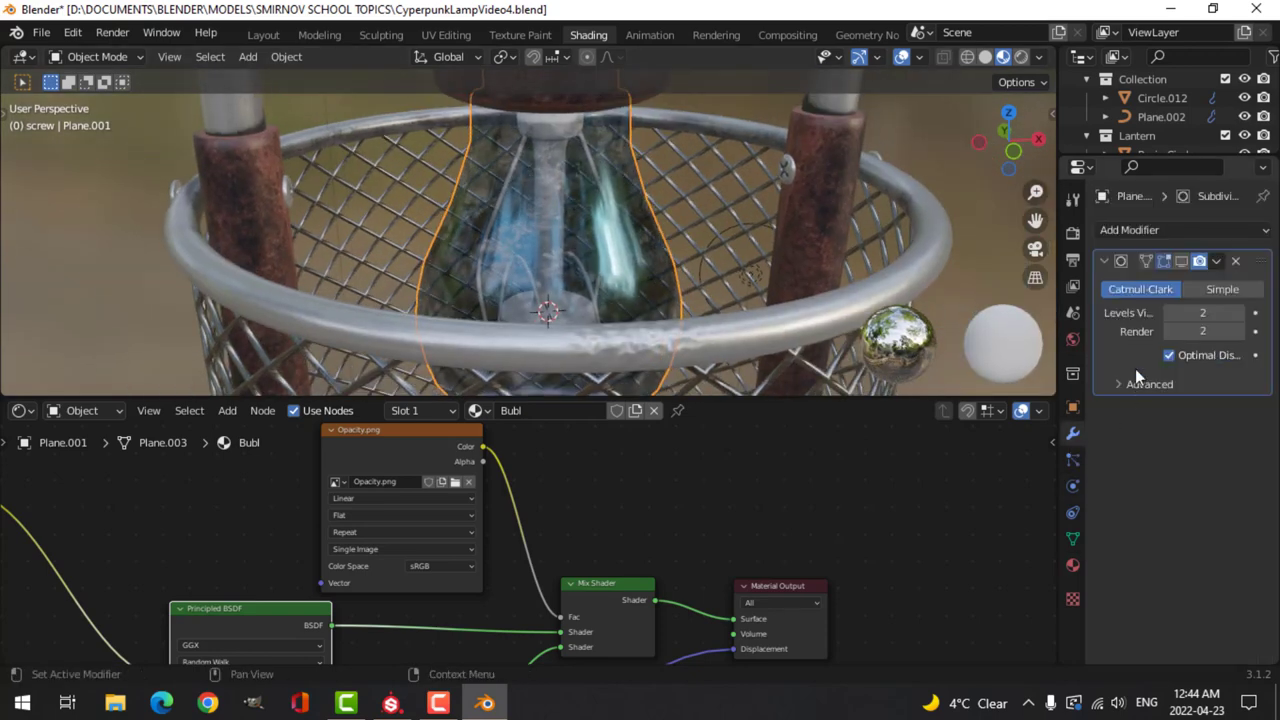
pyautogui.click(1182, 262)
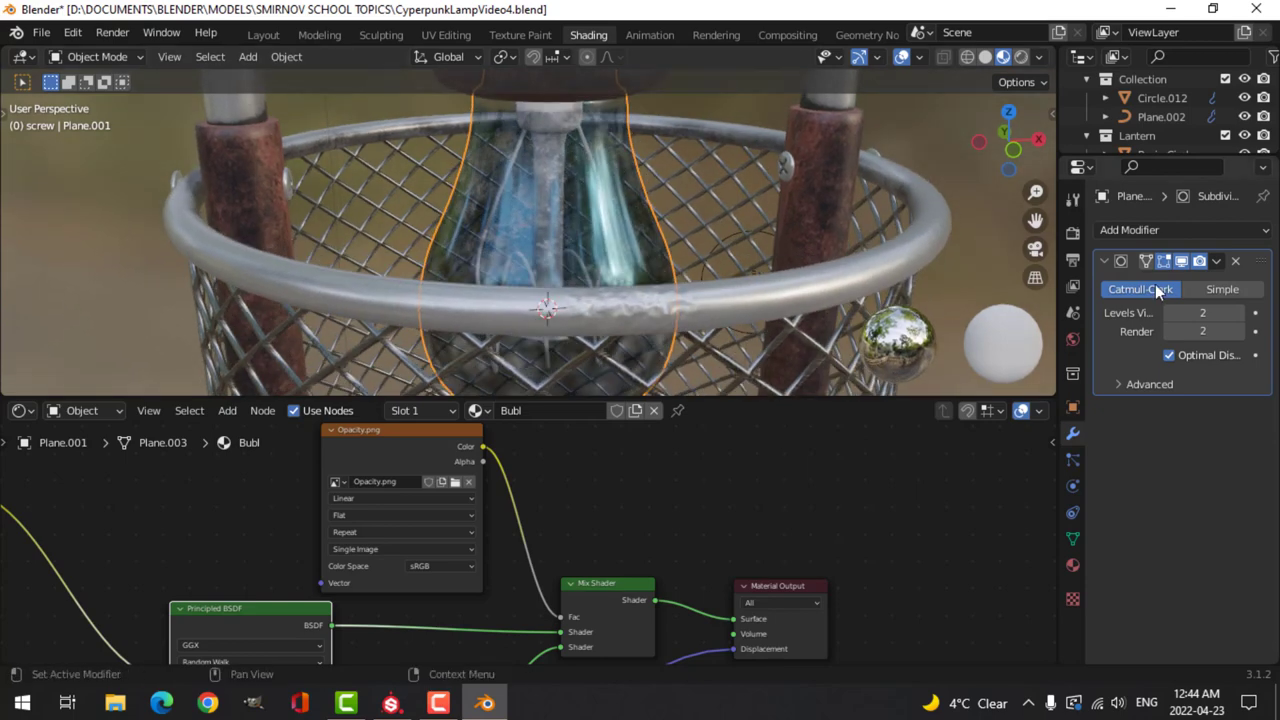
# Add a Solidify modifier to the bulb and place it above the Subdivision modifier in the stack.
pyautogui.click(1130, 230)
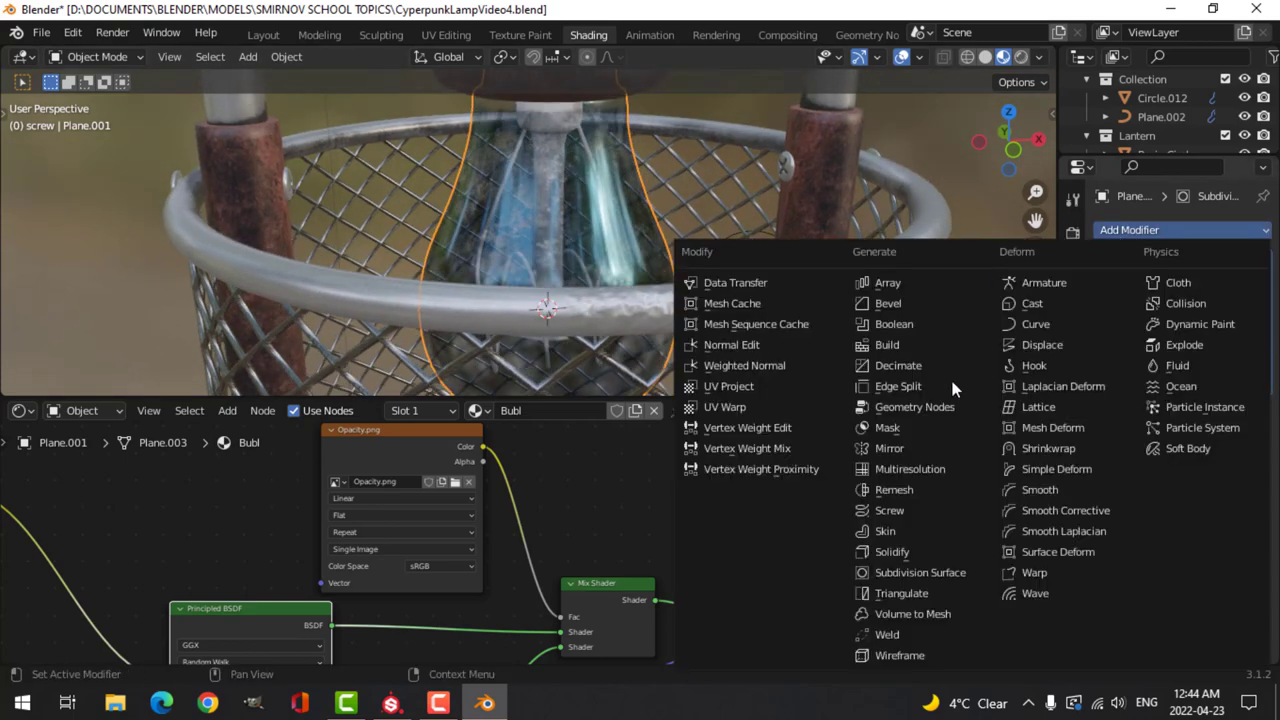
pyautogui.click(910, 552)
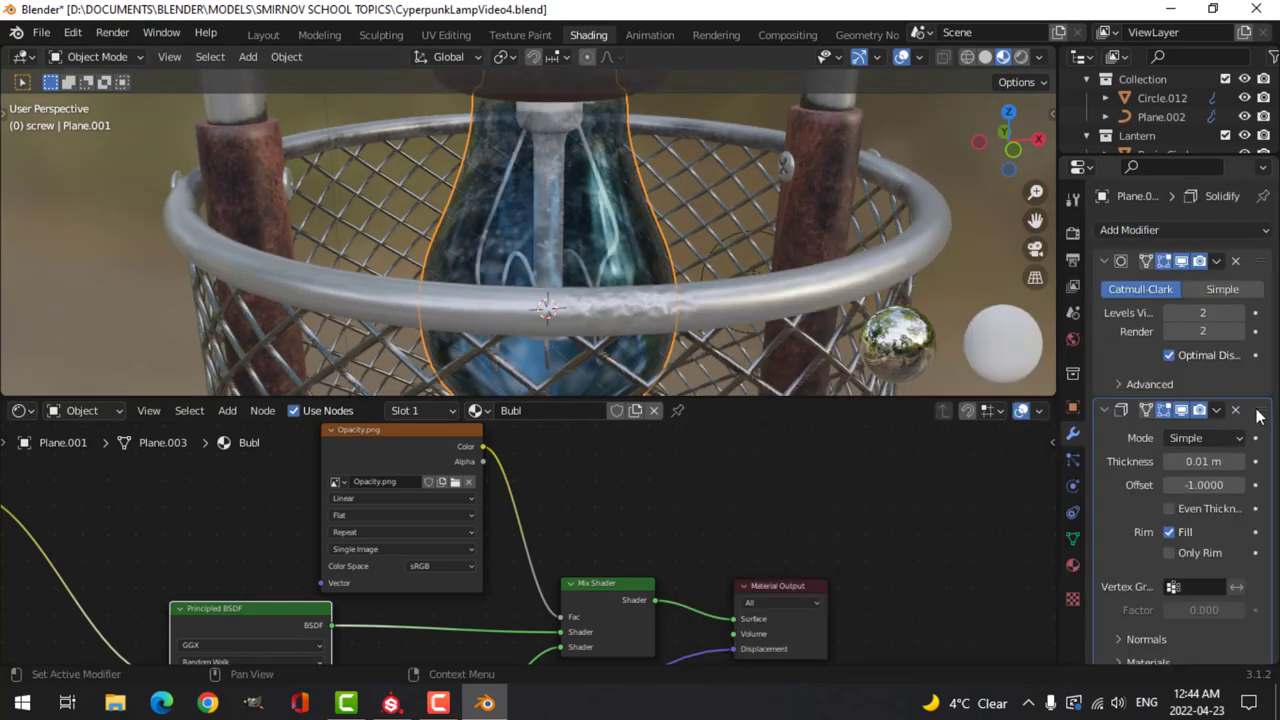
pyautogui.moveTo(1258, 412); pyautogui.dragTo(1258, 262)
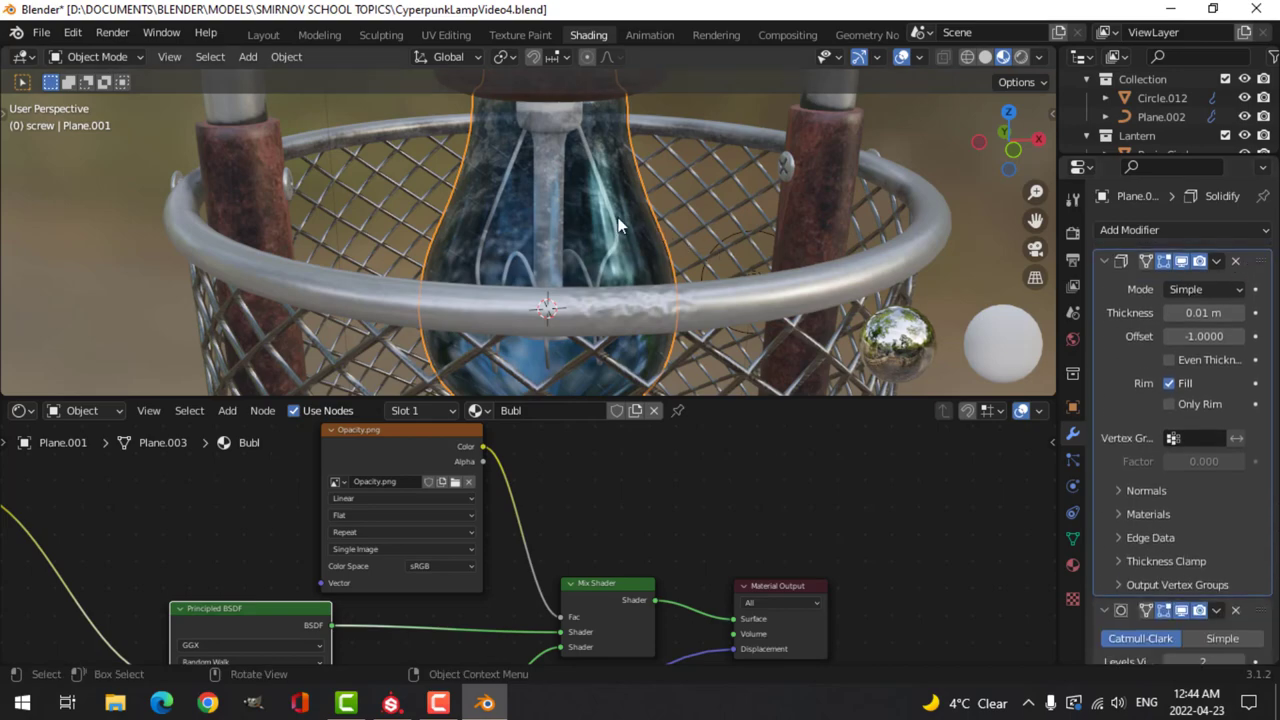
# Hide the glass bulb to expose the filament parts inside it.
pyautogui.moveTo(617, 216); pyautogui.dragTo(650, 240, button='middle')
pyautogui.scroll(2, 677, 262)
pyautogui.click(686, 255)
pyautogui.press('h')
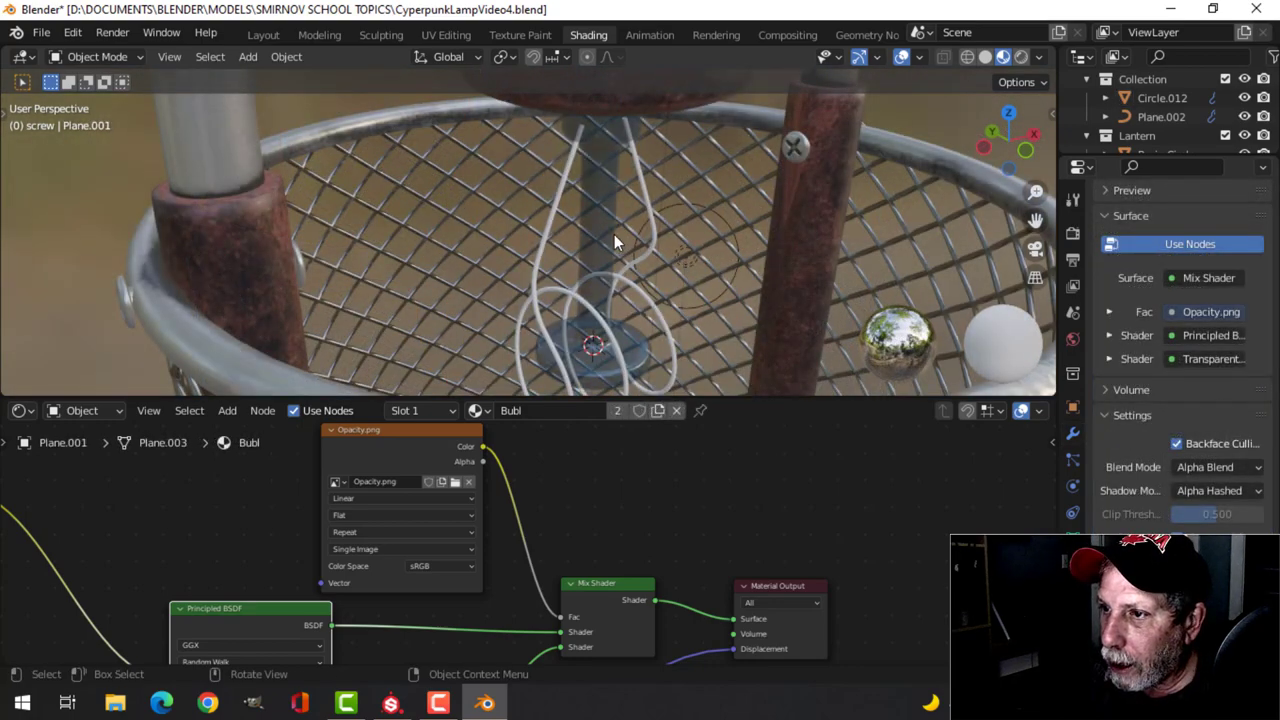
# Give the filament wire inside the bulb a new material named Emission.
pyautogui.moveTo(646, 224); pyautogui.dragTo(634, 255, button='middle')
pyautogui.scroll(2, 594, 238)
pyautogui.click(645, 300)
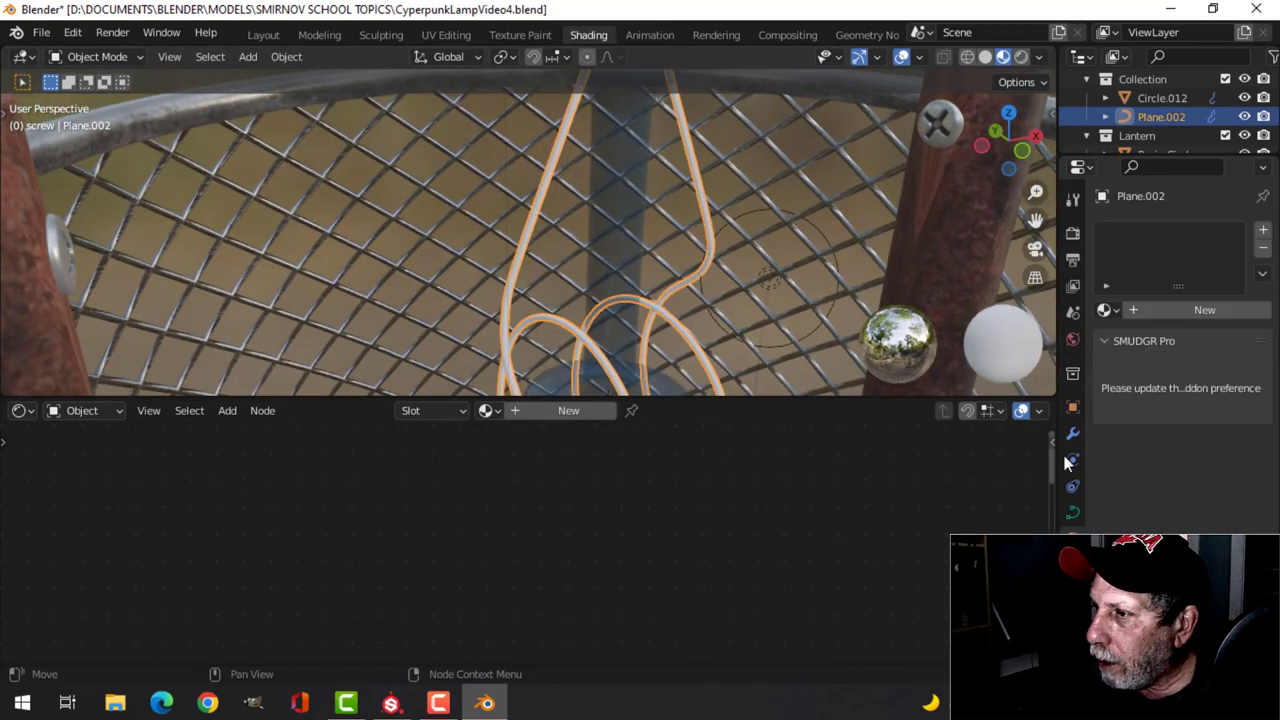
pyautogui.click(1190, 312)
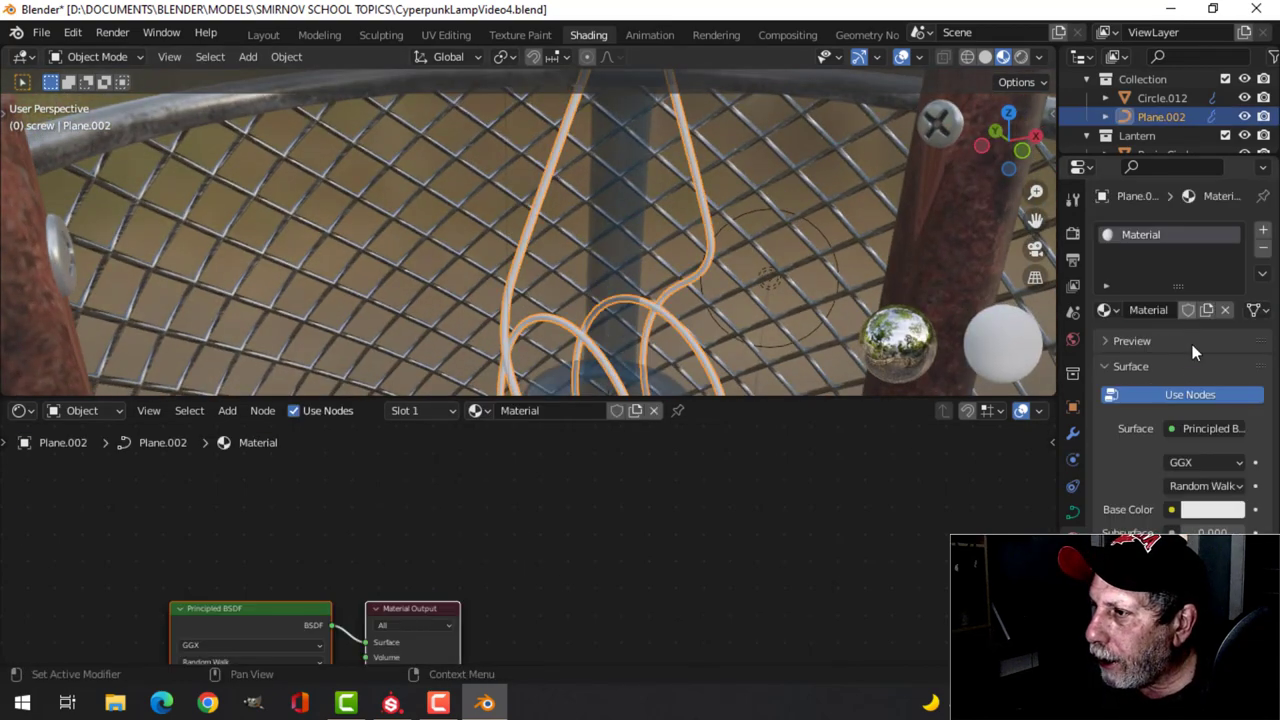
pyautogui.doubleClick(1152, 234)
pyautogui.write('Emission')
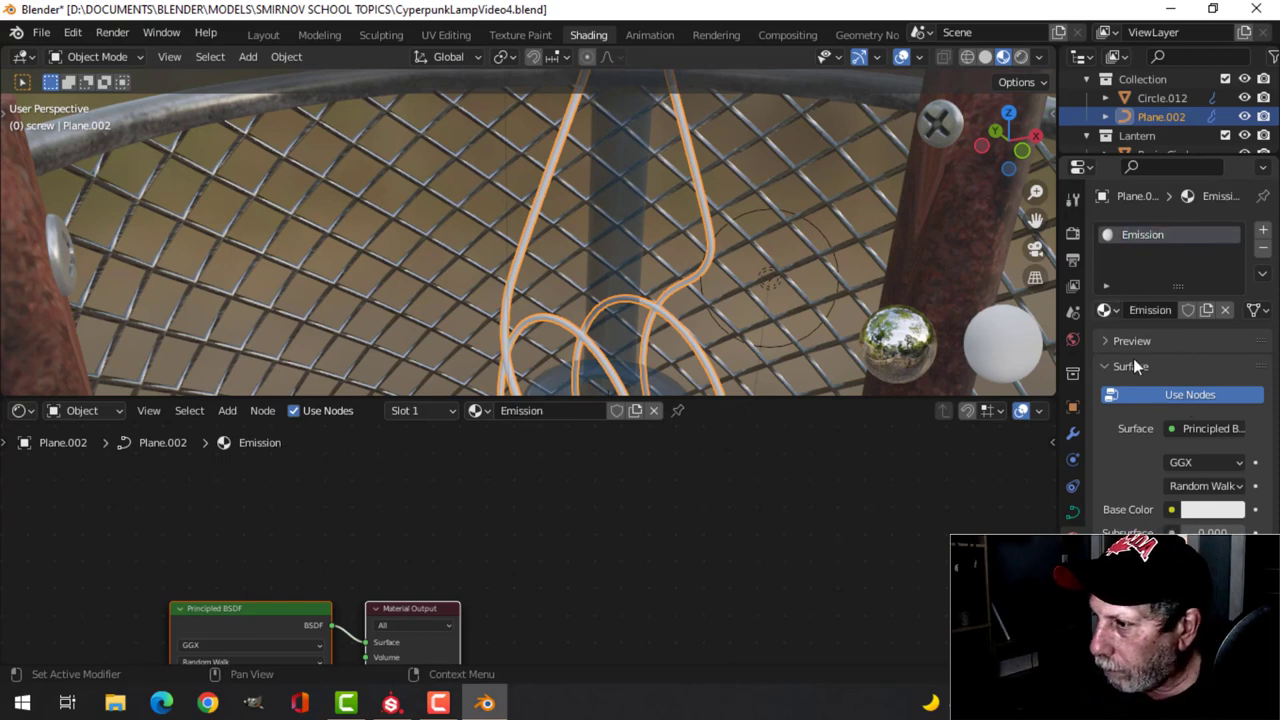
# Change the filament material's surface to an Emission shader with a warm pale yellow color and a strength of 50.
pyautogui.click(1185, 430)
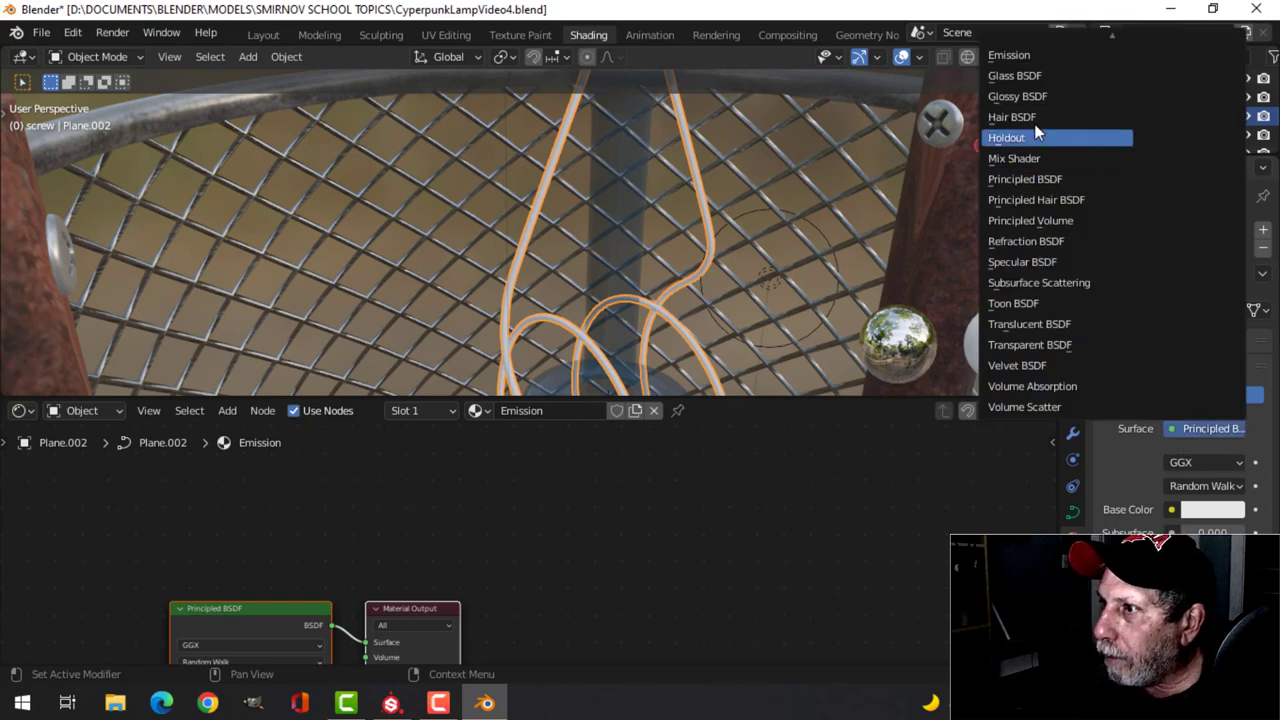
pyautogui.click(1029, 58)
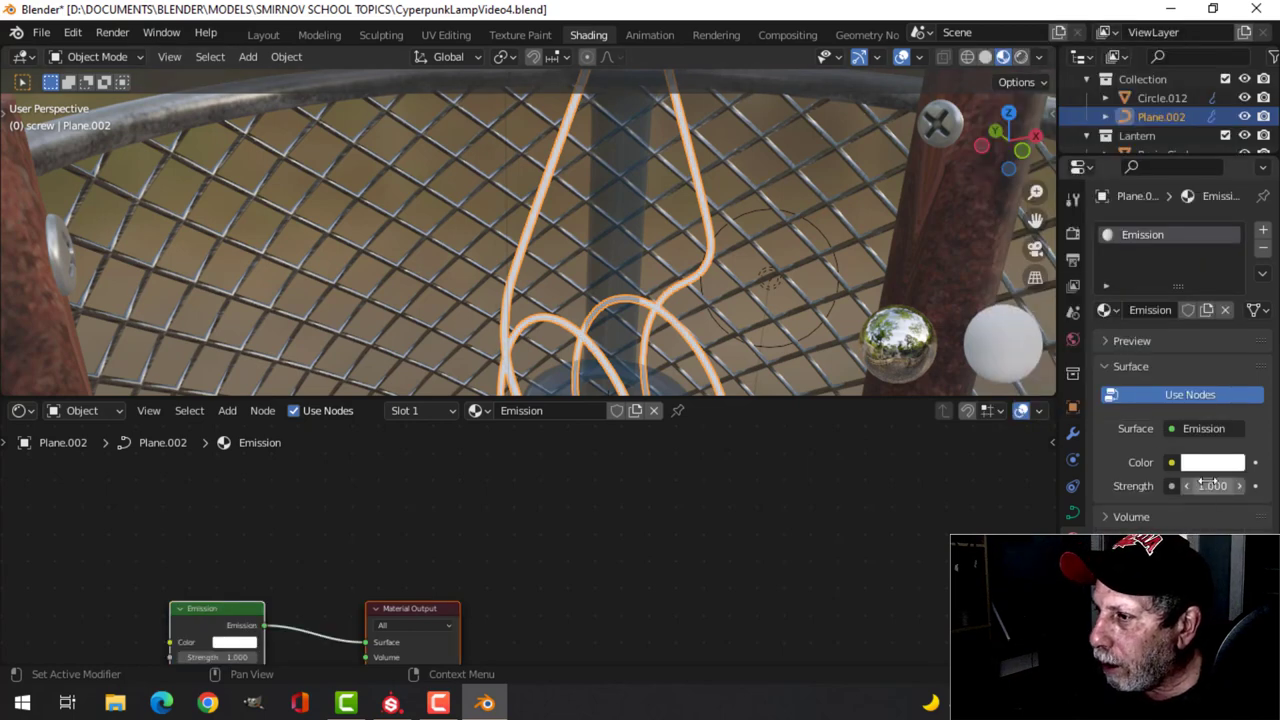
pyautogui.click(1208, 463)
pyautogui.click(1121, 295)
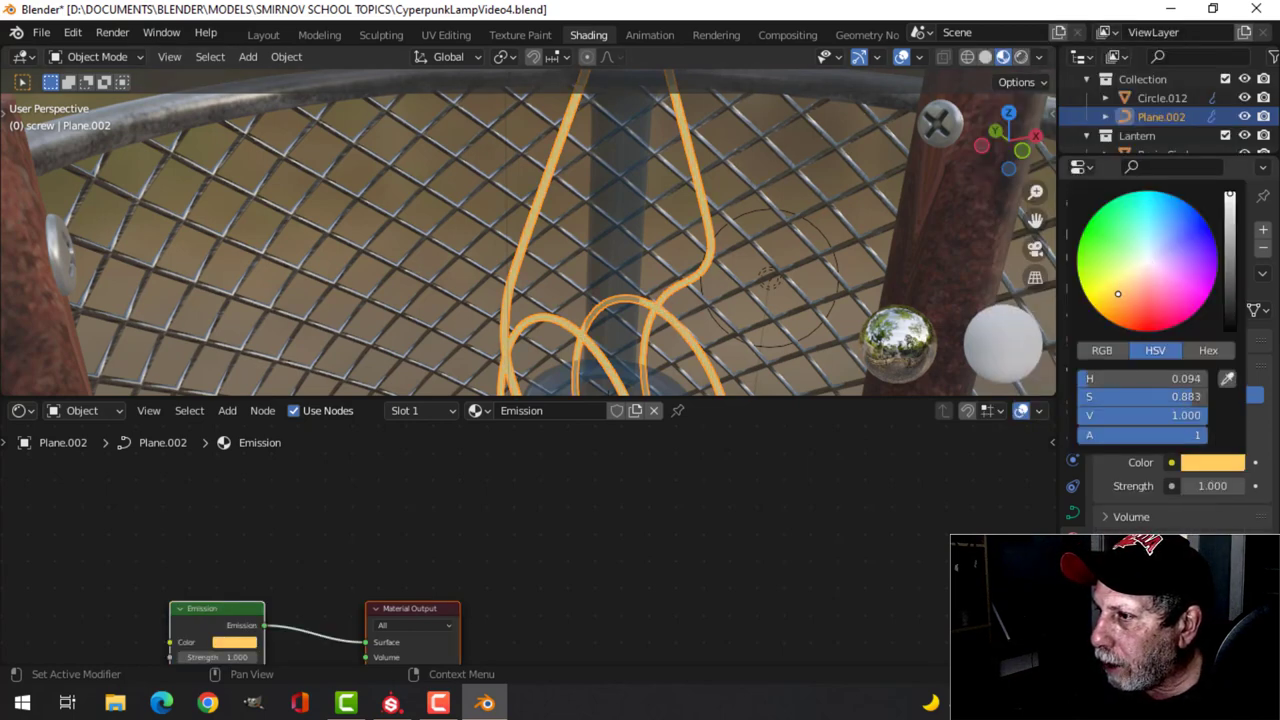
pyautogui.moveTo(1118, 293); pyautogui.dragTo(1119, 282)
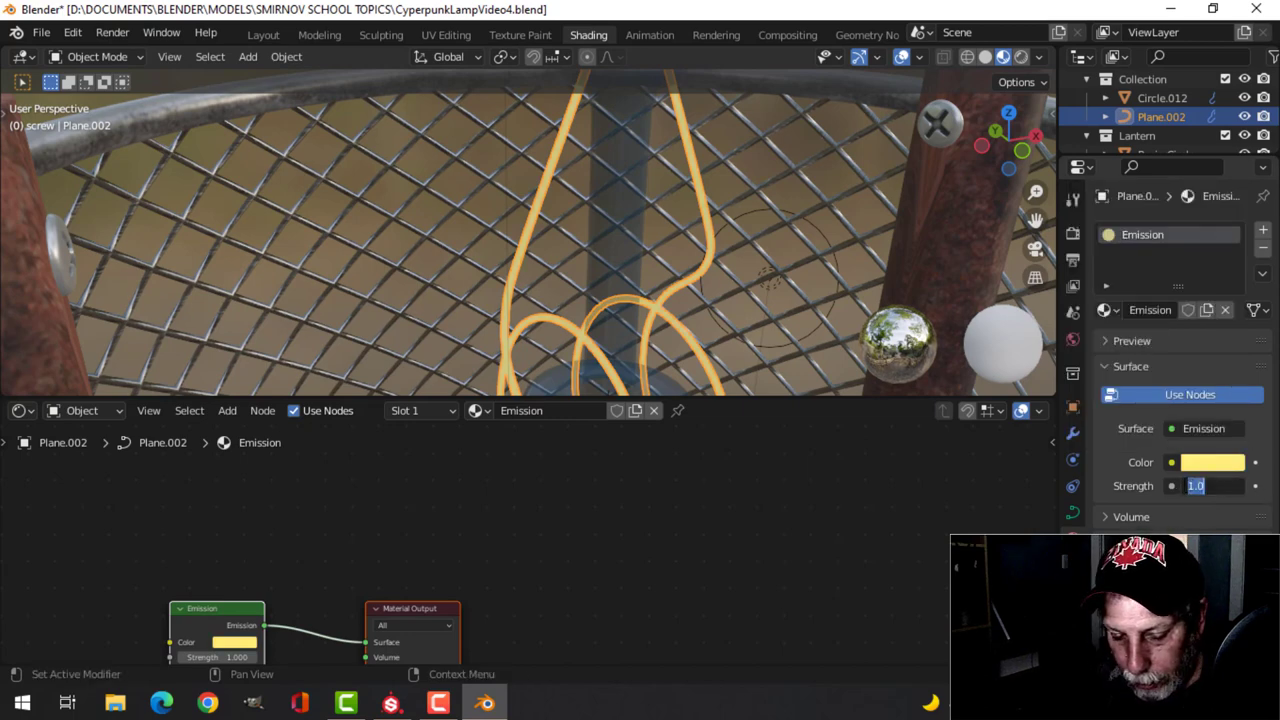
pyautogui.press('Return')
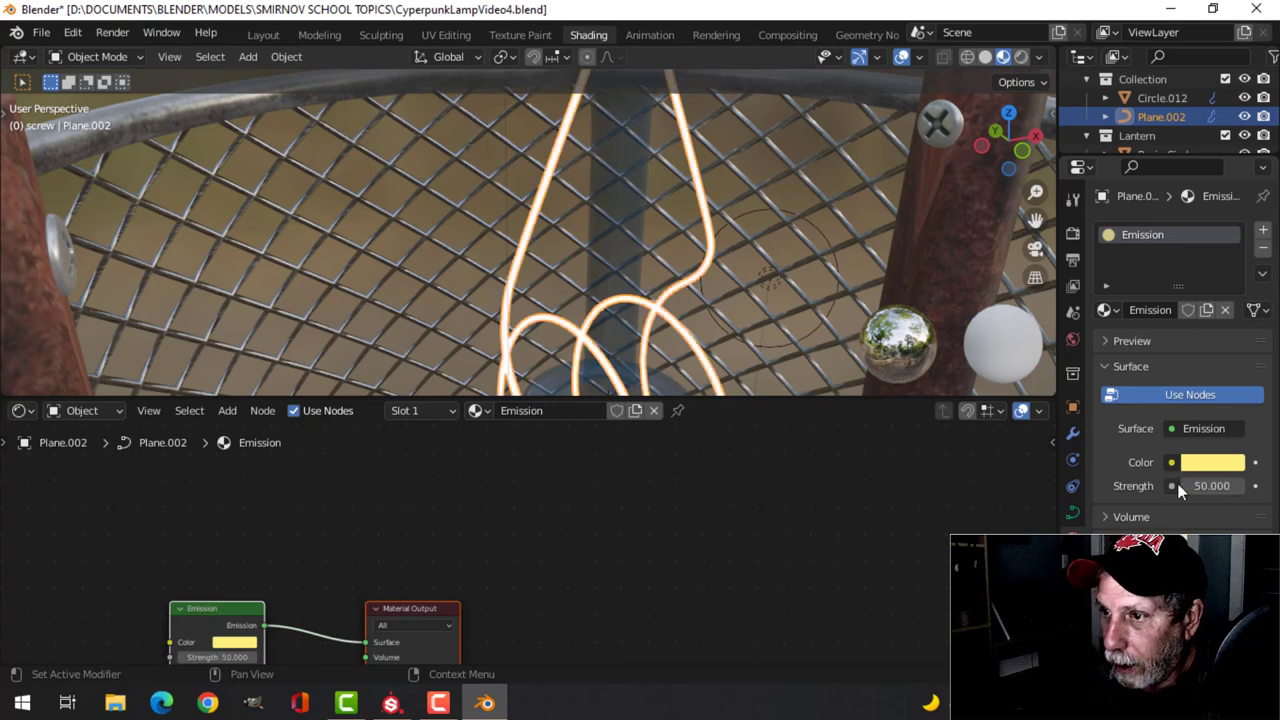
# Enable Ambient Occlusion, Bloom and Screen Space Reflections in the Eevee render settings.
pyautogui.click(1074, 232)
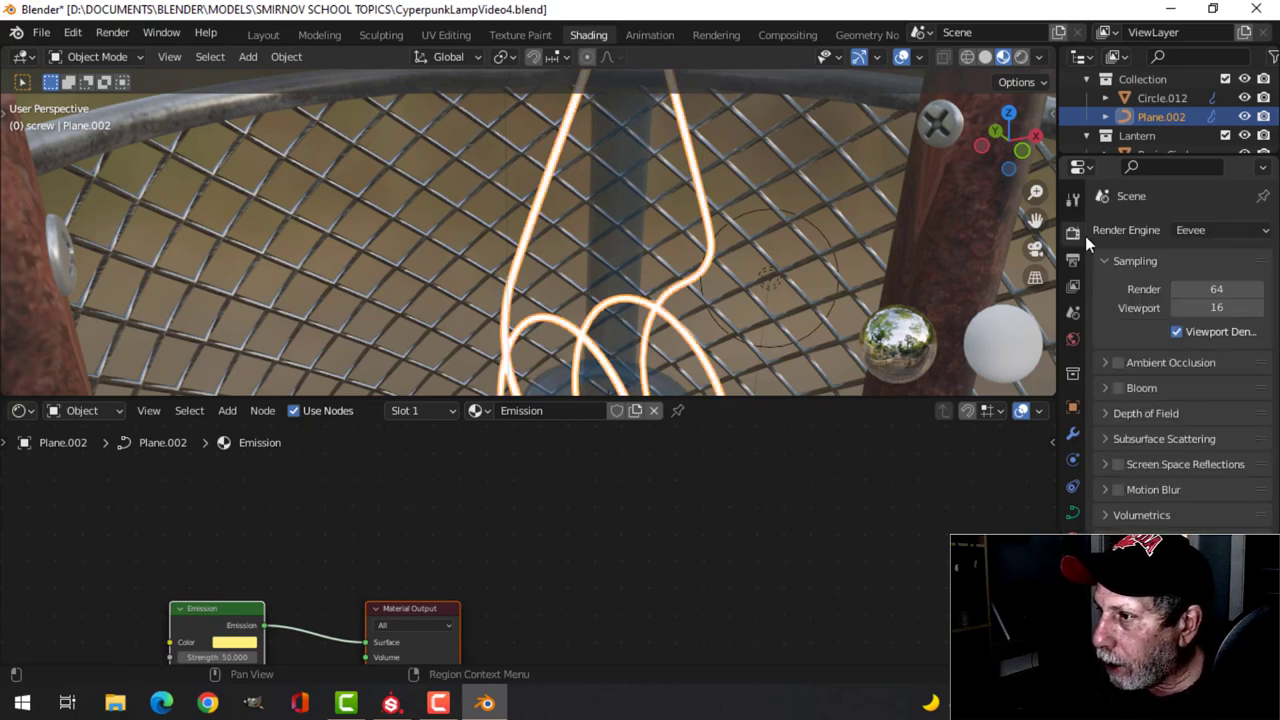
pyautogui.click(1119, 362)
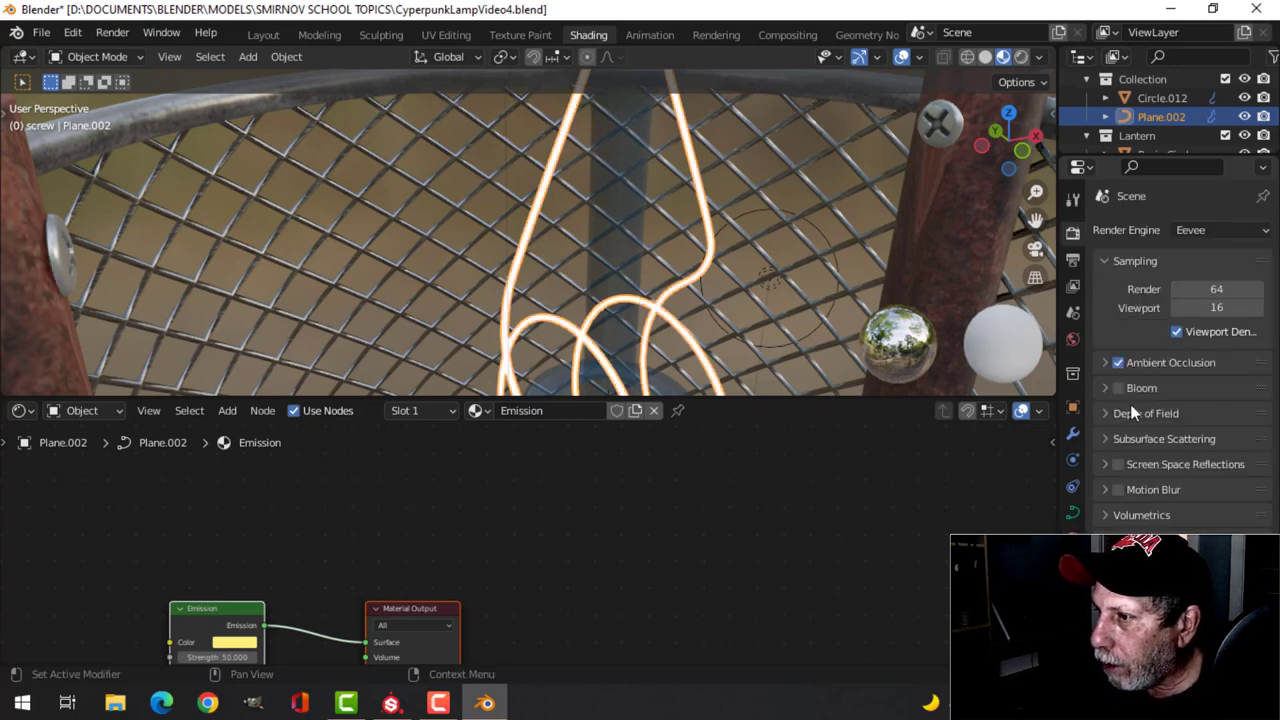
pyautogui.click(1119, 389)
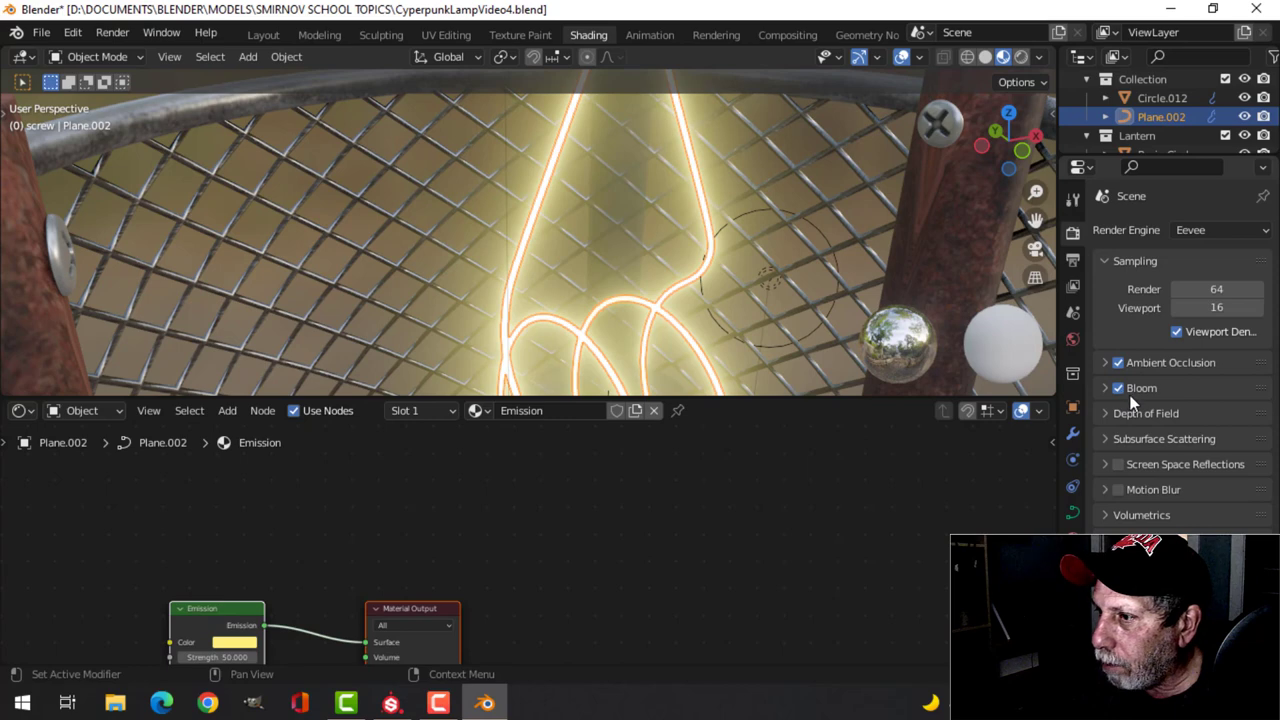
pyautogui.click(1116, 465)
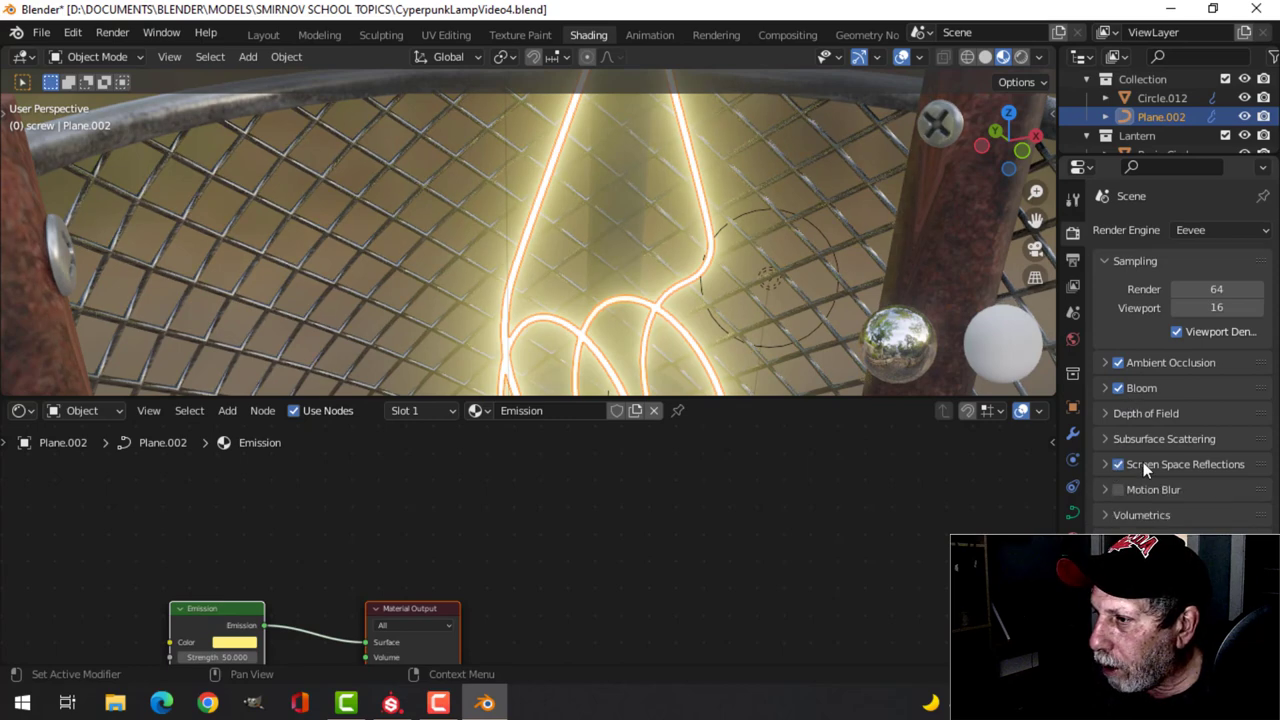
# Set the Ambient Occlusion factor to 2, and unhide the glass bulb around the filament with nothing selected.
pyautogui.click(1104, 363)
pyautogui.click(1194, 410)
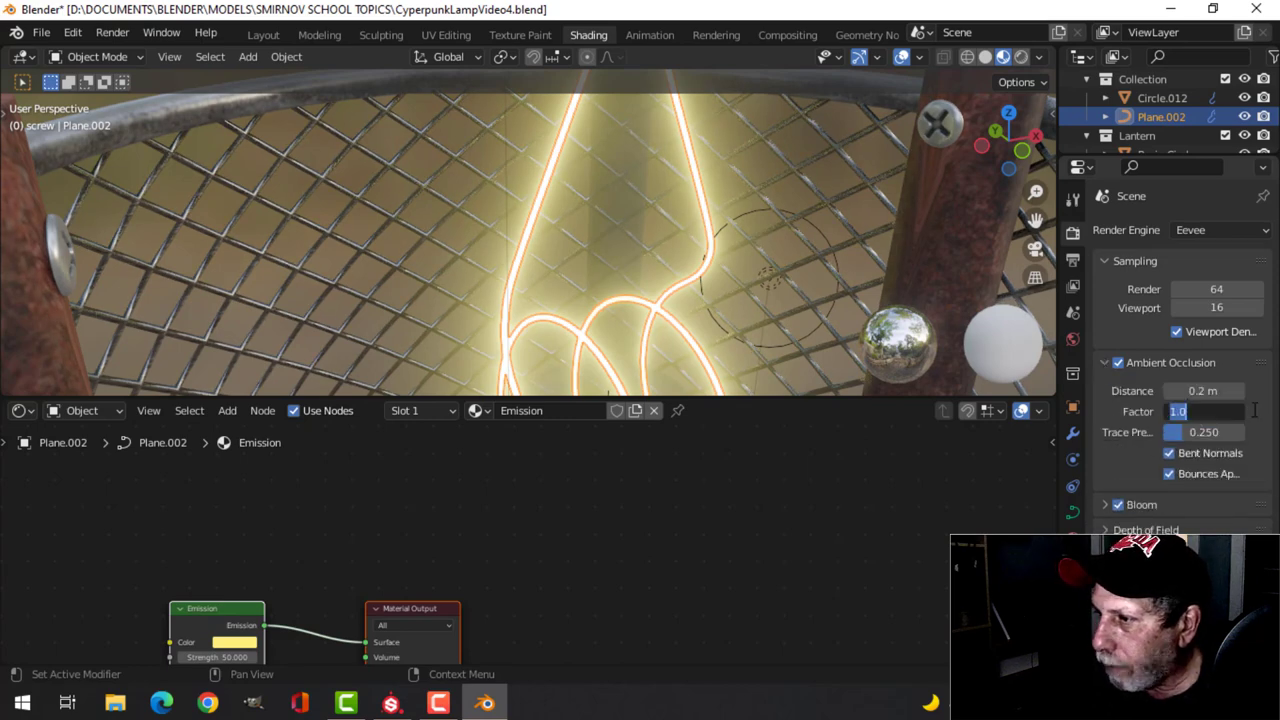
pyautogui.write('2')
pyautogui.press('Return')
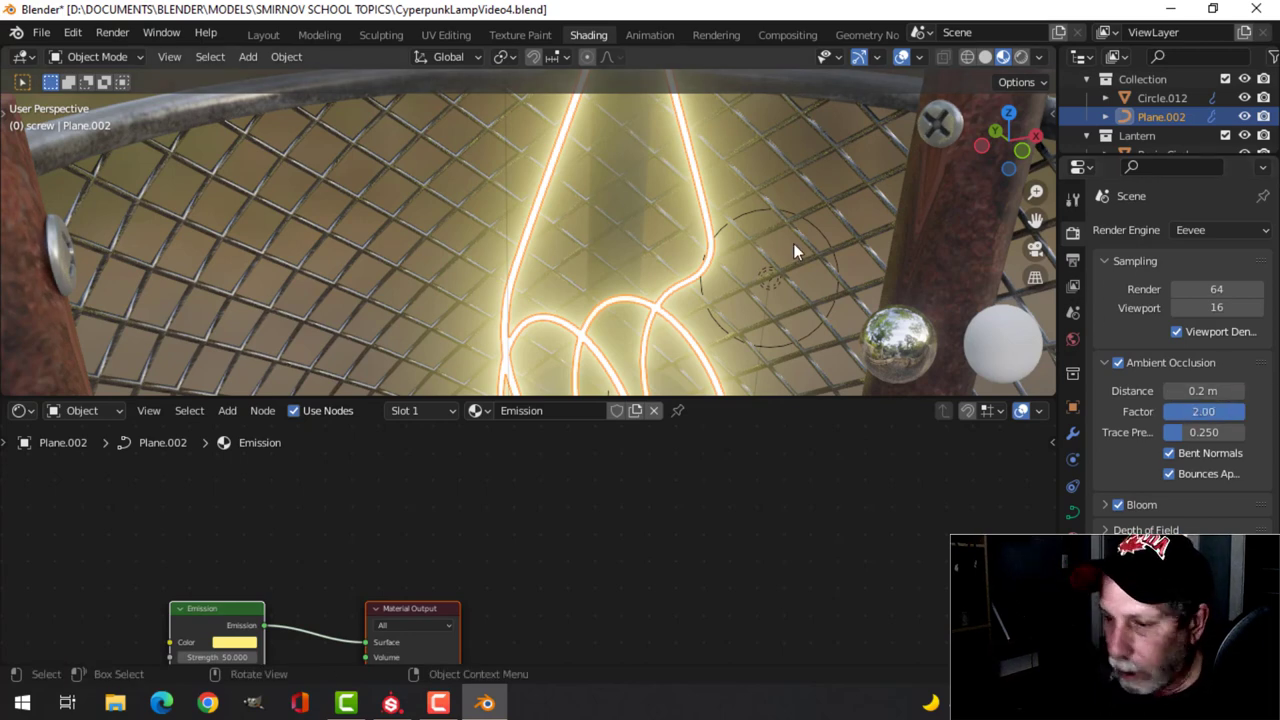
pyautogui.hotkey('alt', 'a')
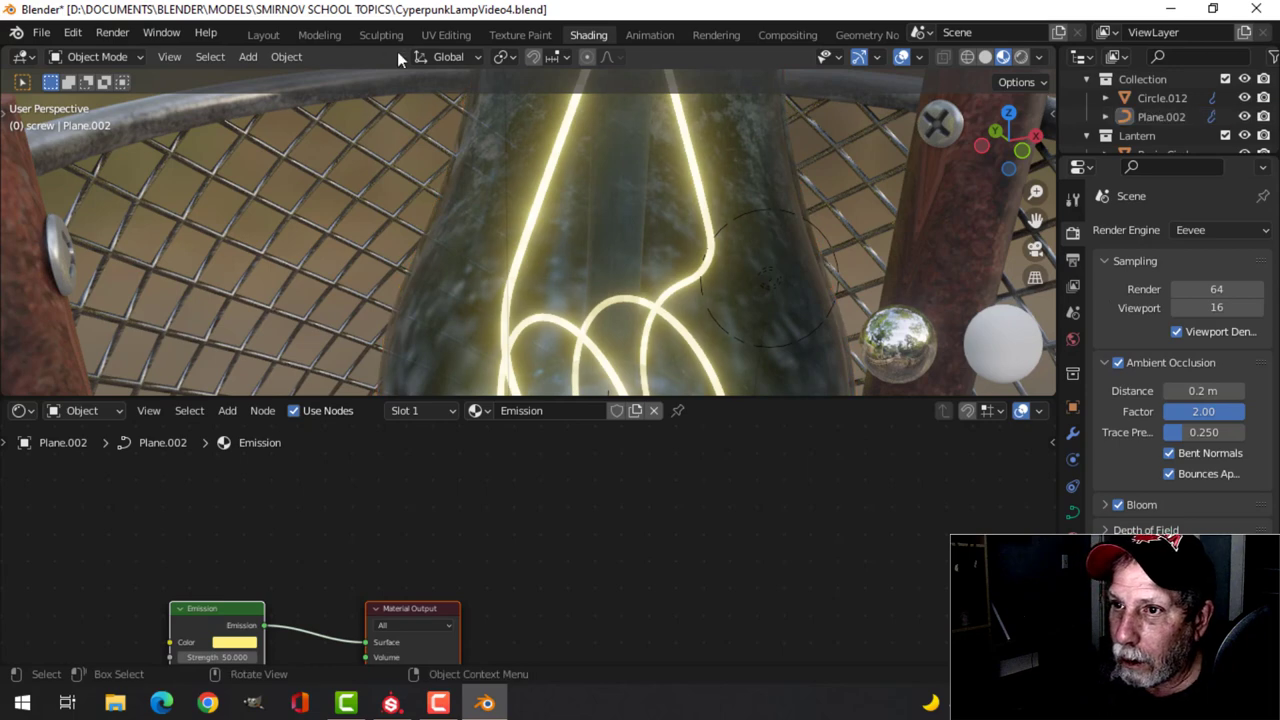
# Switch to the Layout workspace, save the file and exit local view to show the whole lantern.
pyautogui.click(266, 35)
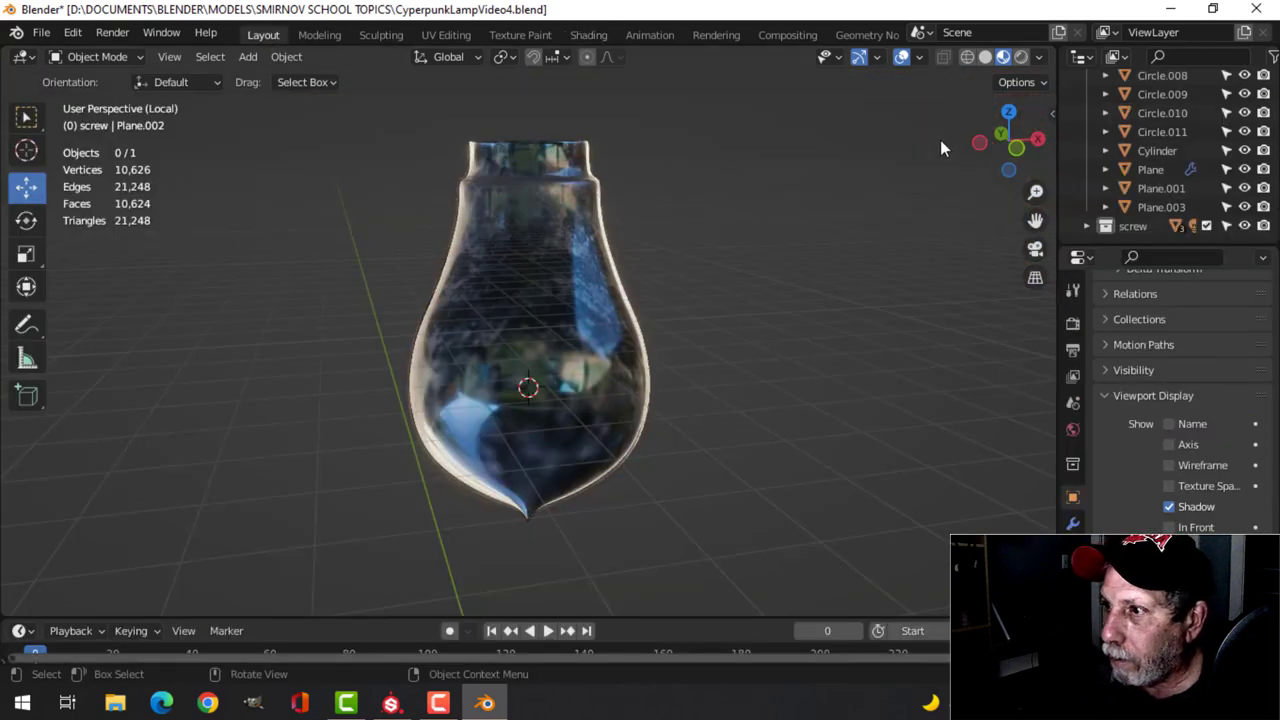
pyautogui.hotkey('ctrl', 's')
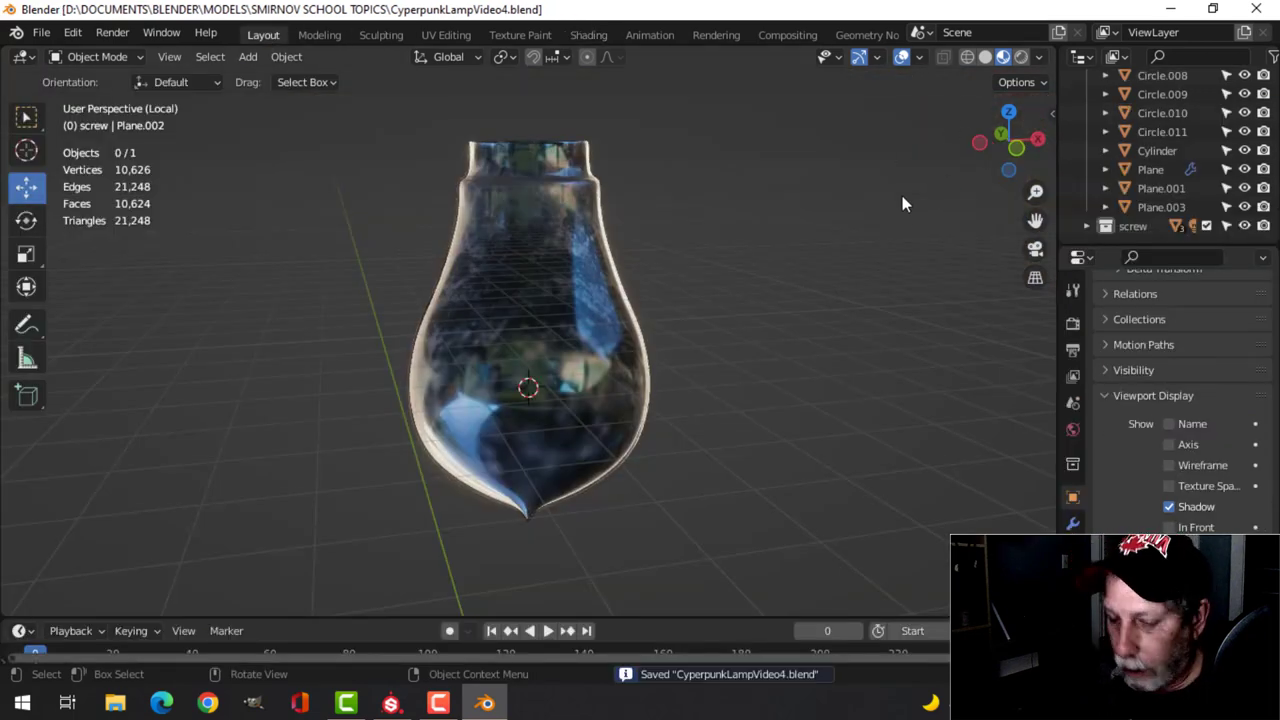
pyautogui.press('KP_Divide')
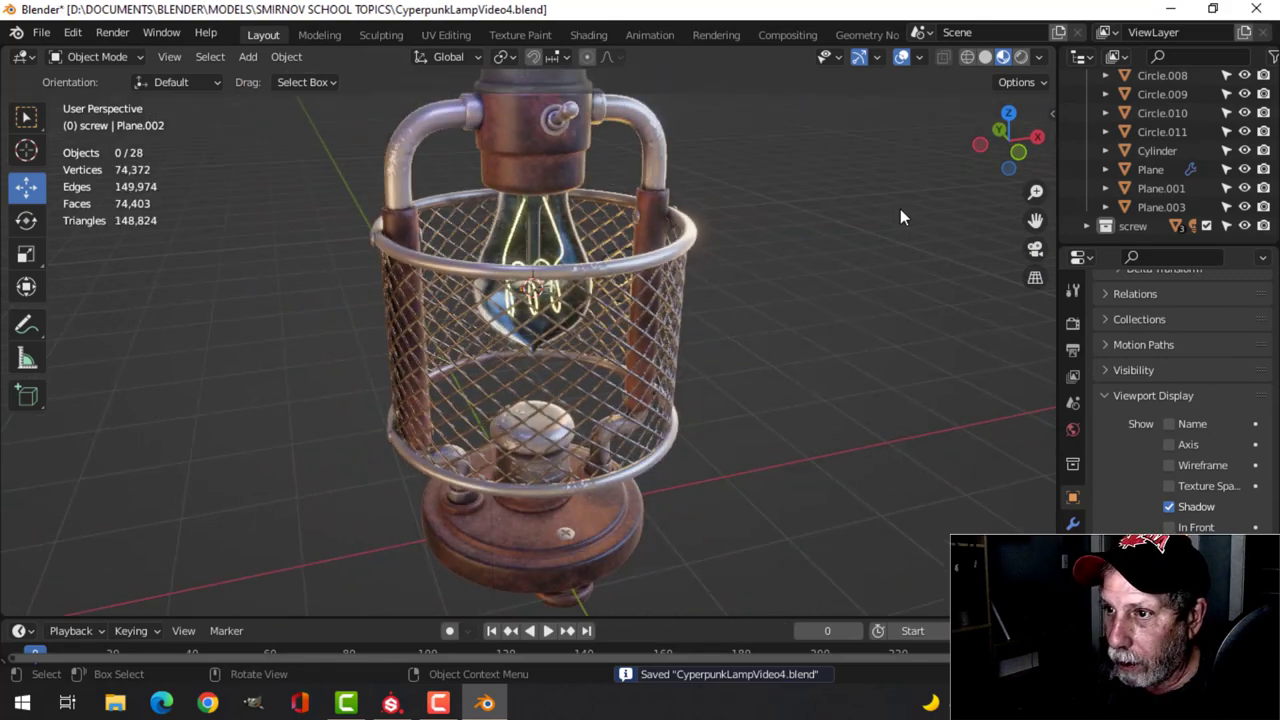
# Check the glowing bulb in the full lantern, and hide the viewport overlays and gizmos for a clean view.
pyautogui.scroll(2, 603, 259)
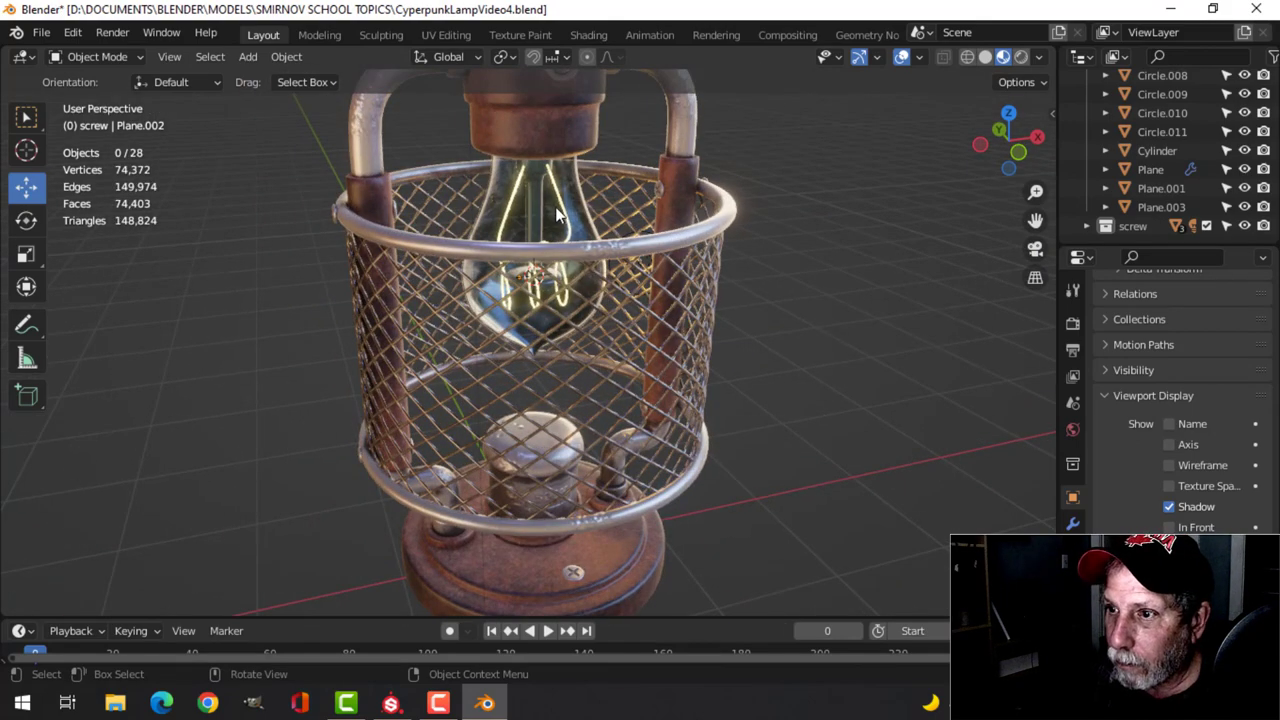
pyautogui.moveTo(558, 212); pyautogui.dragTo(828, 95, button='middle')
pyautogui.scroll(4, 504, 172)
pyautogui.scroll(-3, 521, 171)
pyautogui.scroll(3, 618, 222)
pyautogui.scroll(-8, 552, 244)
pyautogui.click(902, 57)
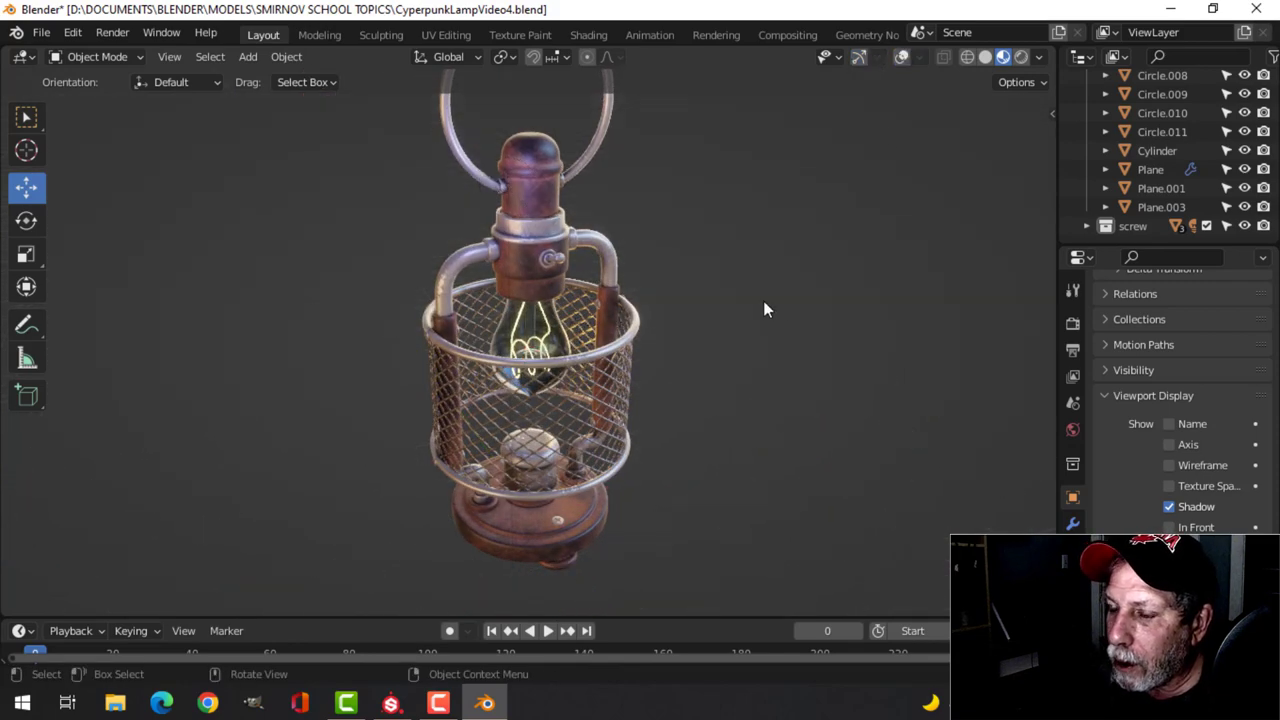
# Examine the glowing filament, the glass bulb and the wire cage up close from several angles.
pyautogui.scroll(3, 750, 313)
pyautogui.moveTo(750, 313); pyautogui.dragTo(718, 224, button='middle')
pyautogui.scroll(-3, 730, 275)
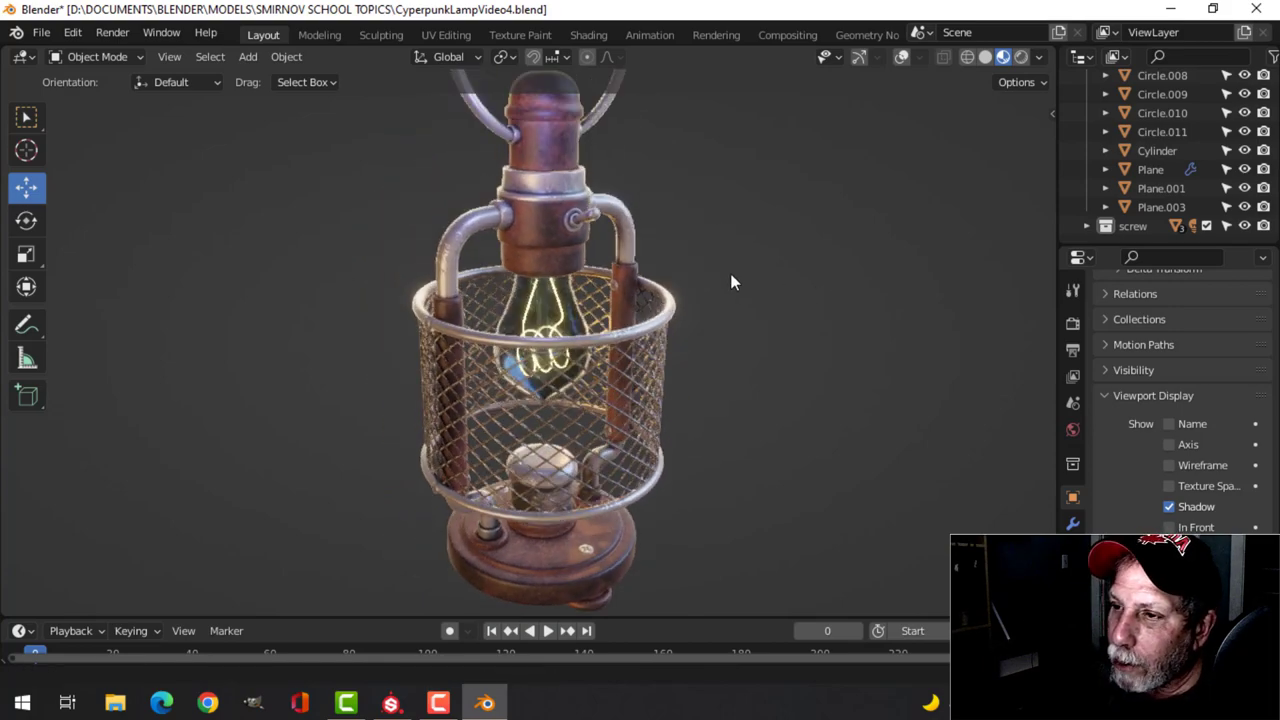
pyautogui.moveTo(751, 322); pyautogui.dragTo(706, 316, button='middle')
pyautogui.scroll(4, 680, 347)
pyautogui.moveTo(832, 413); pyautogui.dragTo(826, 369, button='middle')
pyautogui.scroll(-5, 770, 360)
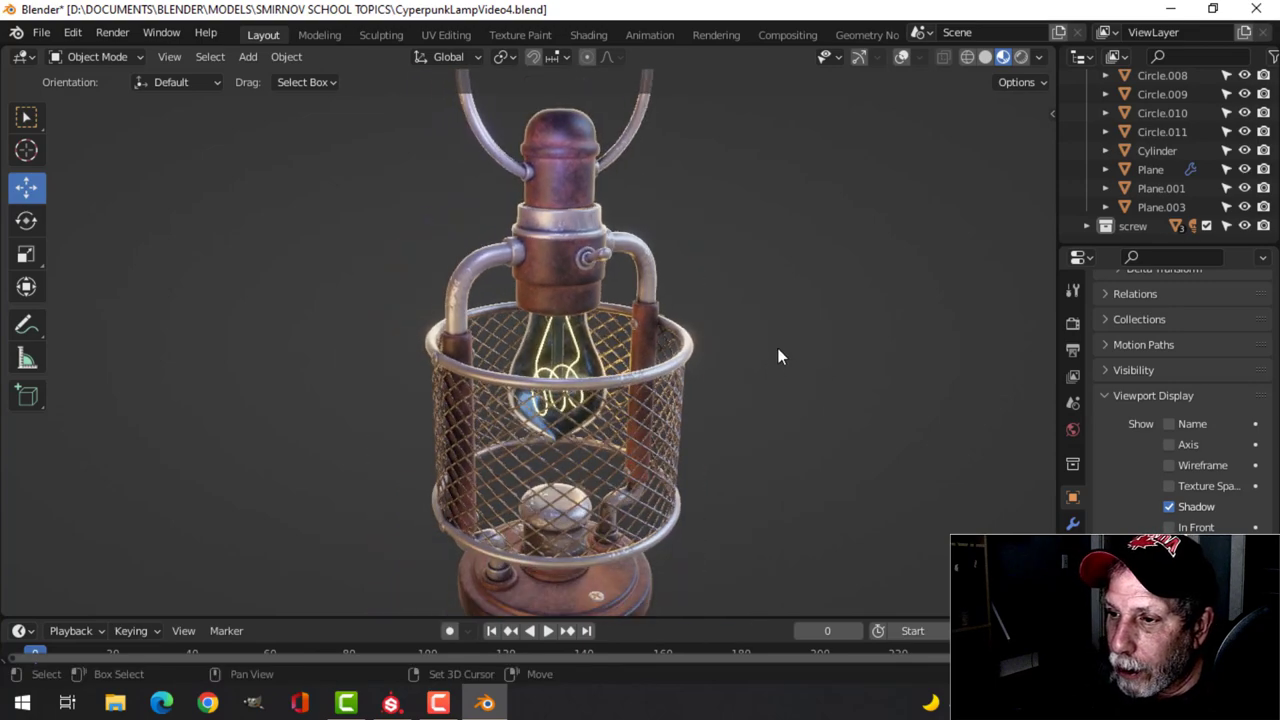
pyautogui.scroll(4, 755, 352)
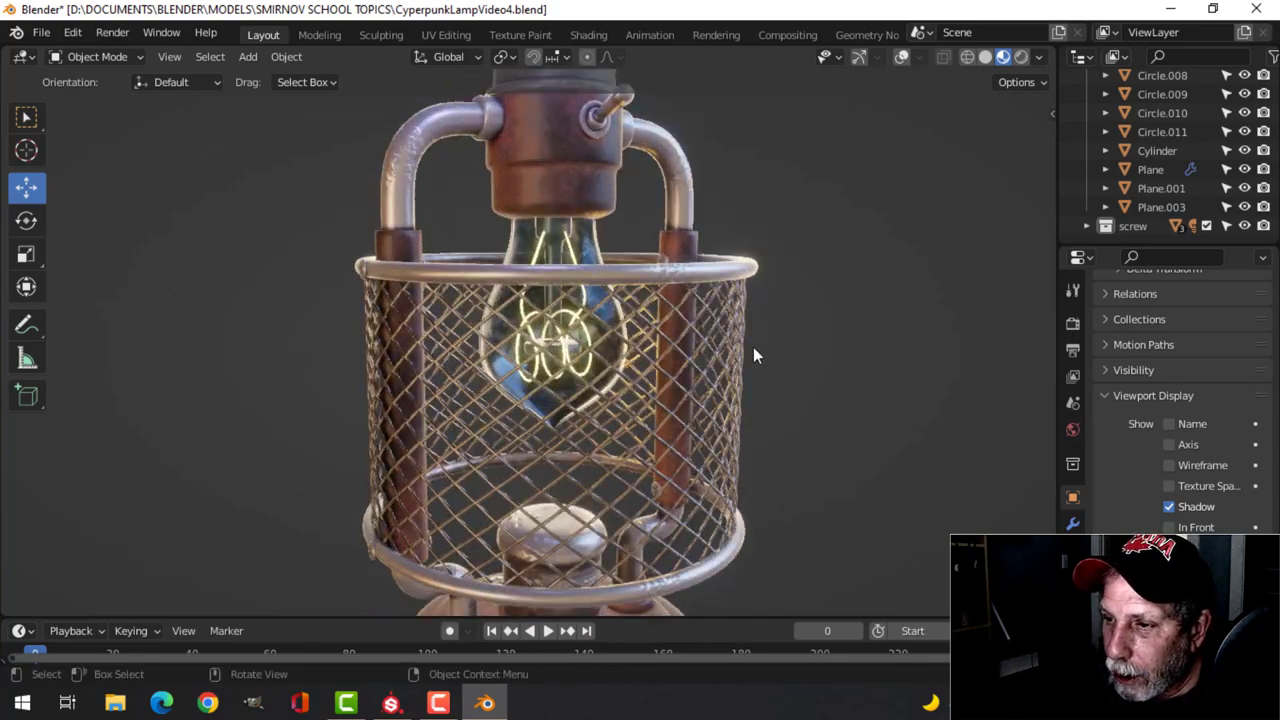
pyautogui.moveTo(797, 270); pyautogui.dragTo(547, 219, button='middle')
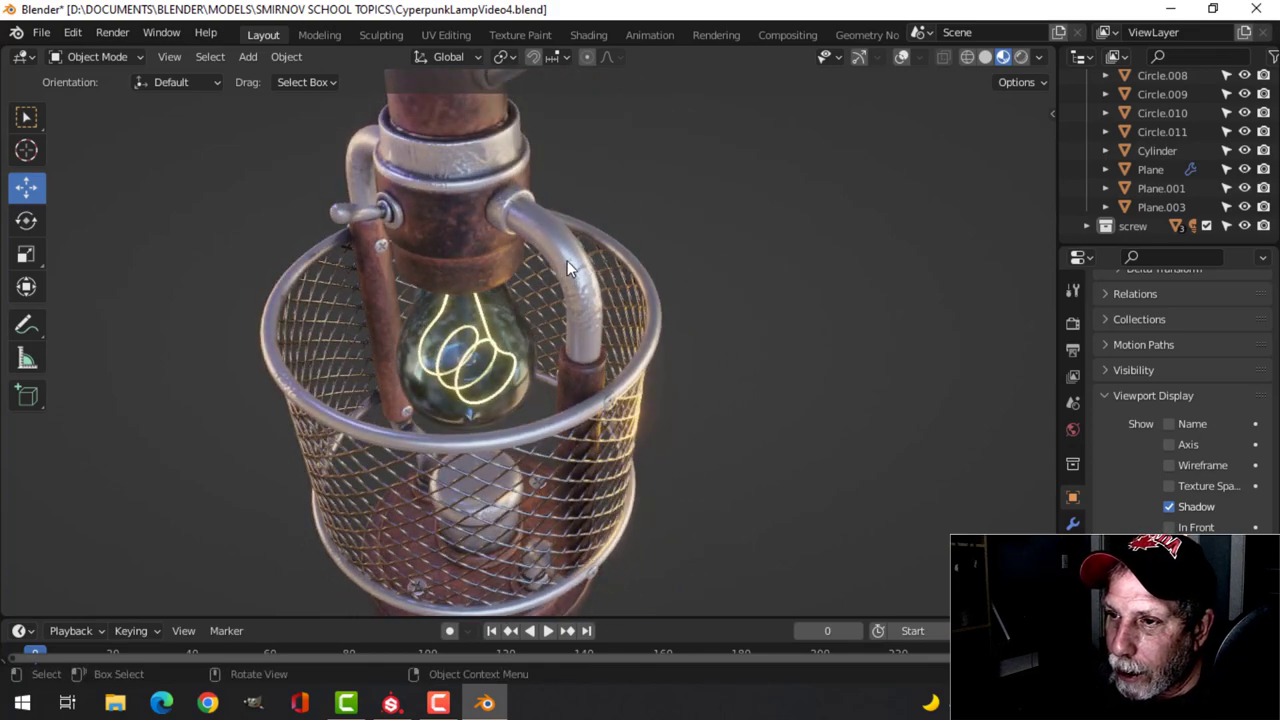
pyautogui.moveTo(523, 303); pyautogui.dragTo(560, 305, button='middle')
pyautogui.scroll(-2, 550, 308)
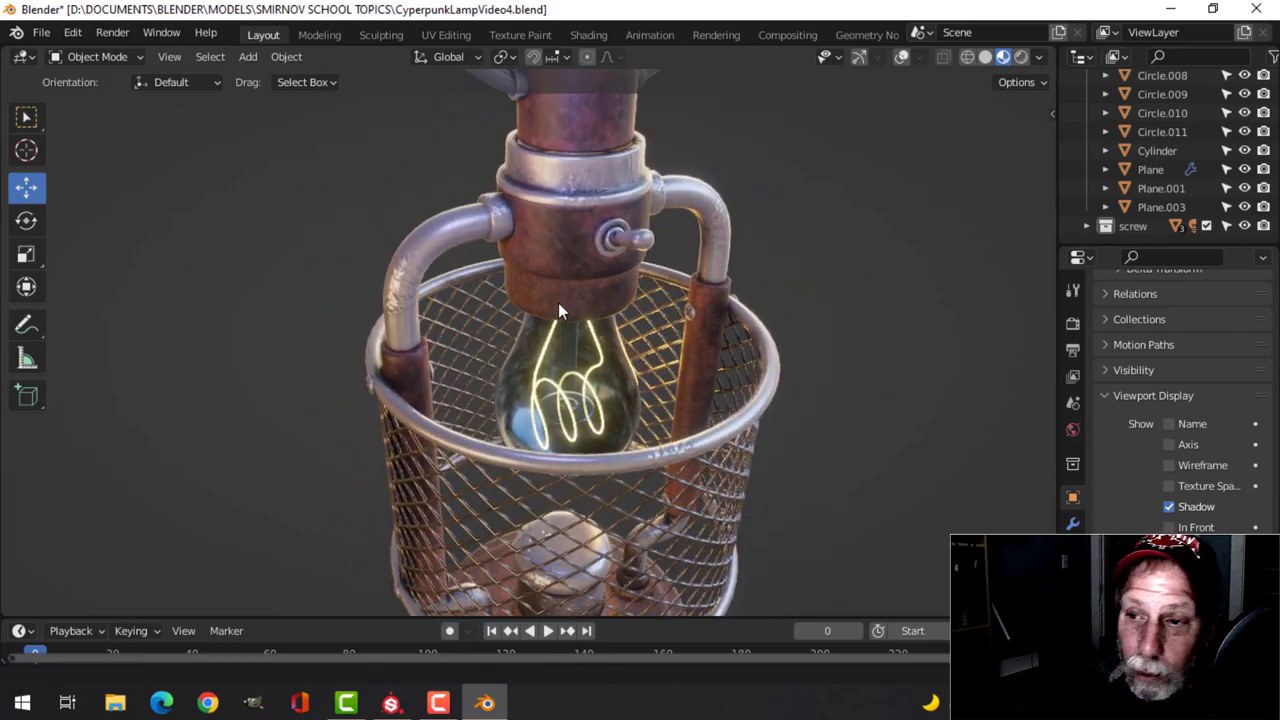
# Examine the whole textured lantern from other sides, including its base from below.
pyautogui.moveTo(401, 294); pyautogui.dragTo(620, 330, button='middle')
pyautogui.scroll(-1, 682, 353)
pyautogui.scroll(-3, 679, 360)
pyautogui.scroll(5, 673, 296)
pyautogui.scroll(-4, 636, 332)
pyautogui.moveTo(668, 380); pyautogui.dragTo(652, 287, button='middle')
pyautogui.scroll(4, 651, 287)
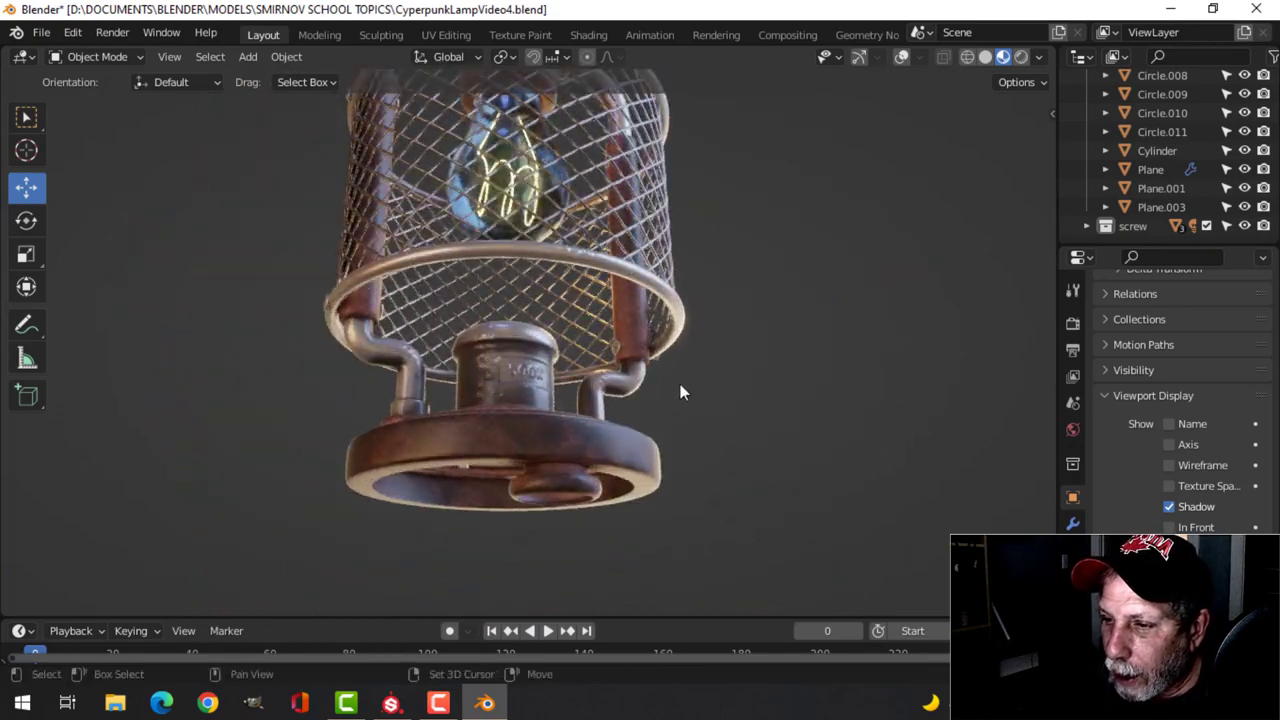
pyautogui.moveTo(680, 363); pyautogui.dragTo(660, 395, button='middle')
pyautogui.moveTo(767, 370); pyautogui.dragTo(780, 322, button='middle')
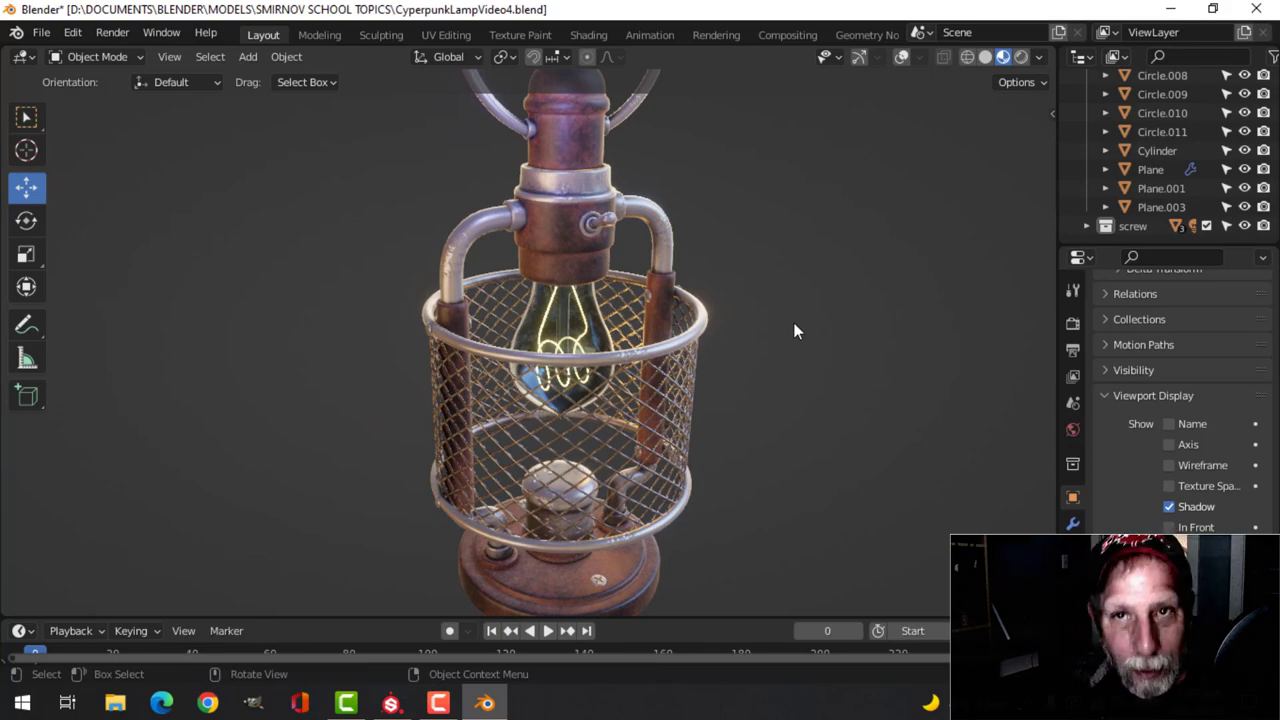